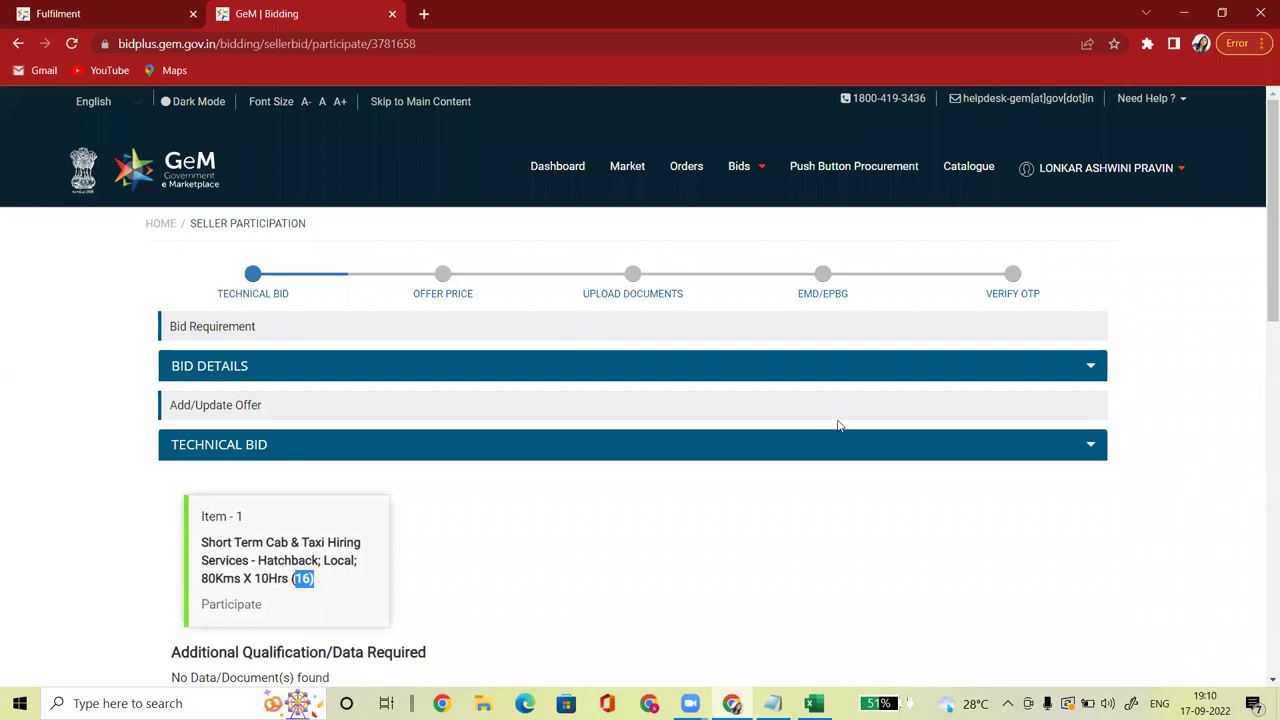
Step: Offer Maruti Suzuki Swift as the car type instead of Maruti Suzuki WagonR
drag(1262, 286, 1262, 452)
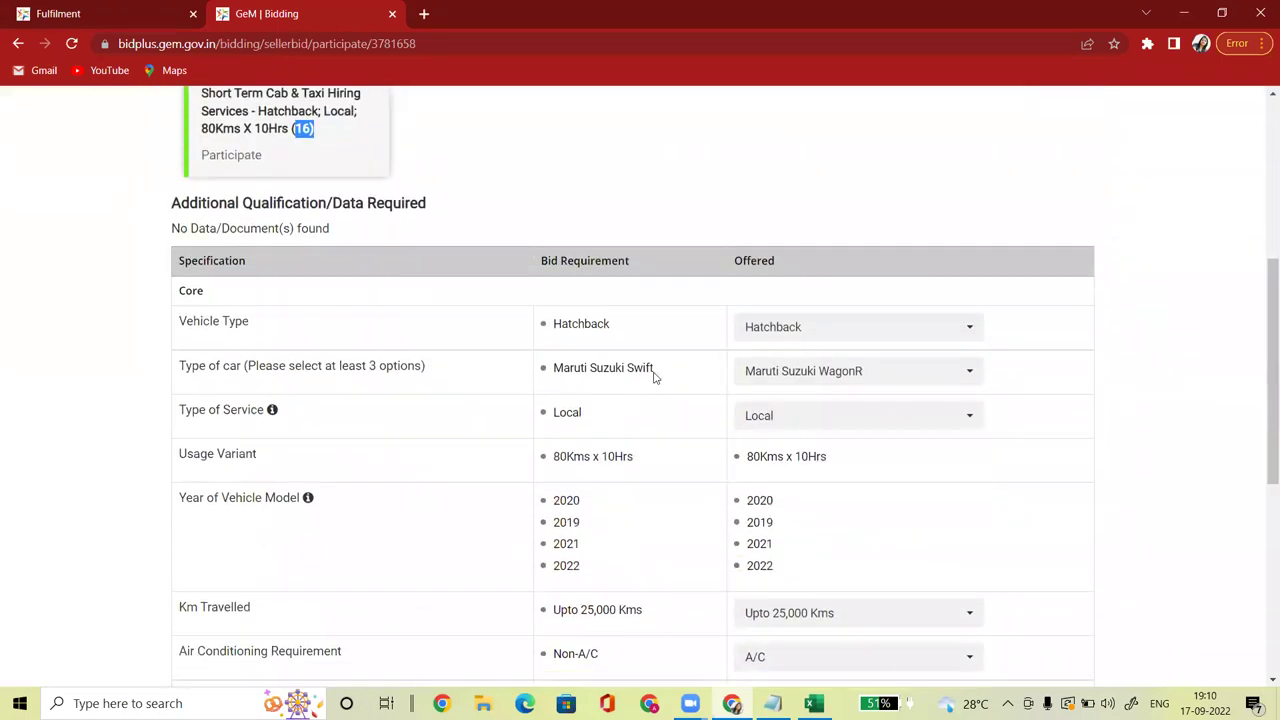
click(795, 377)
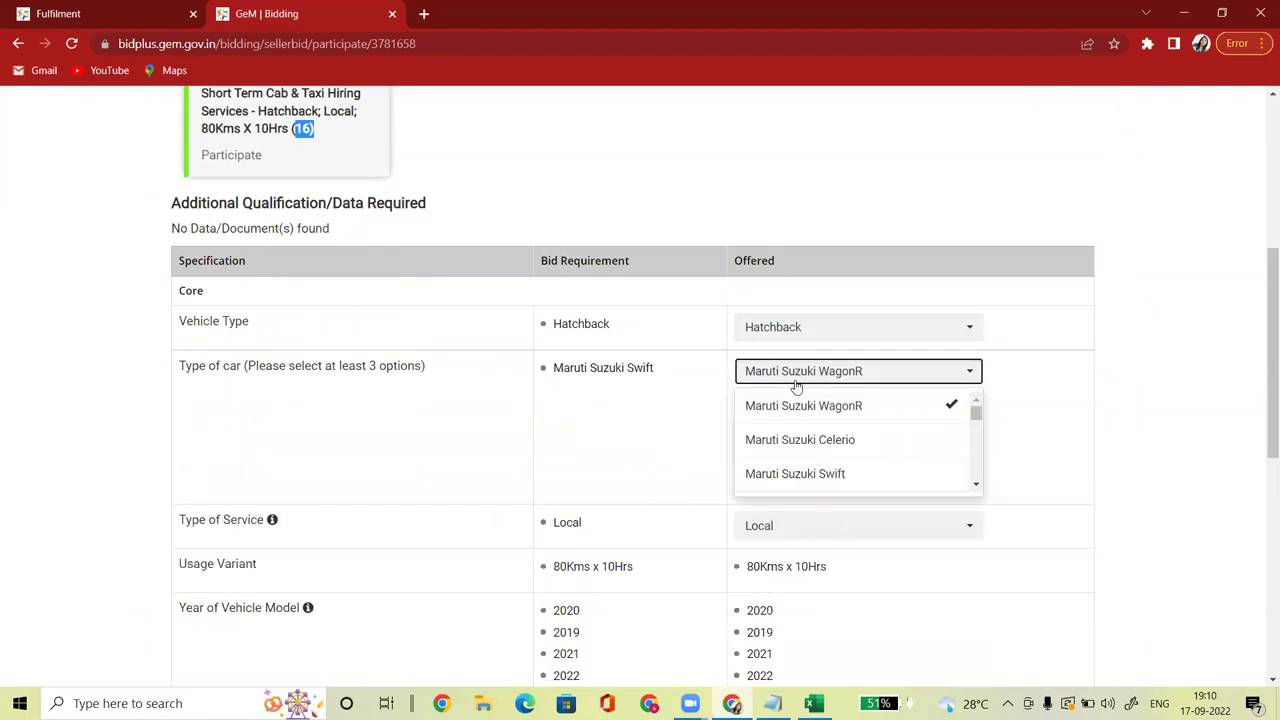
click(828, 478)
click(934, 410)
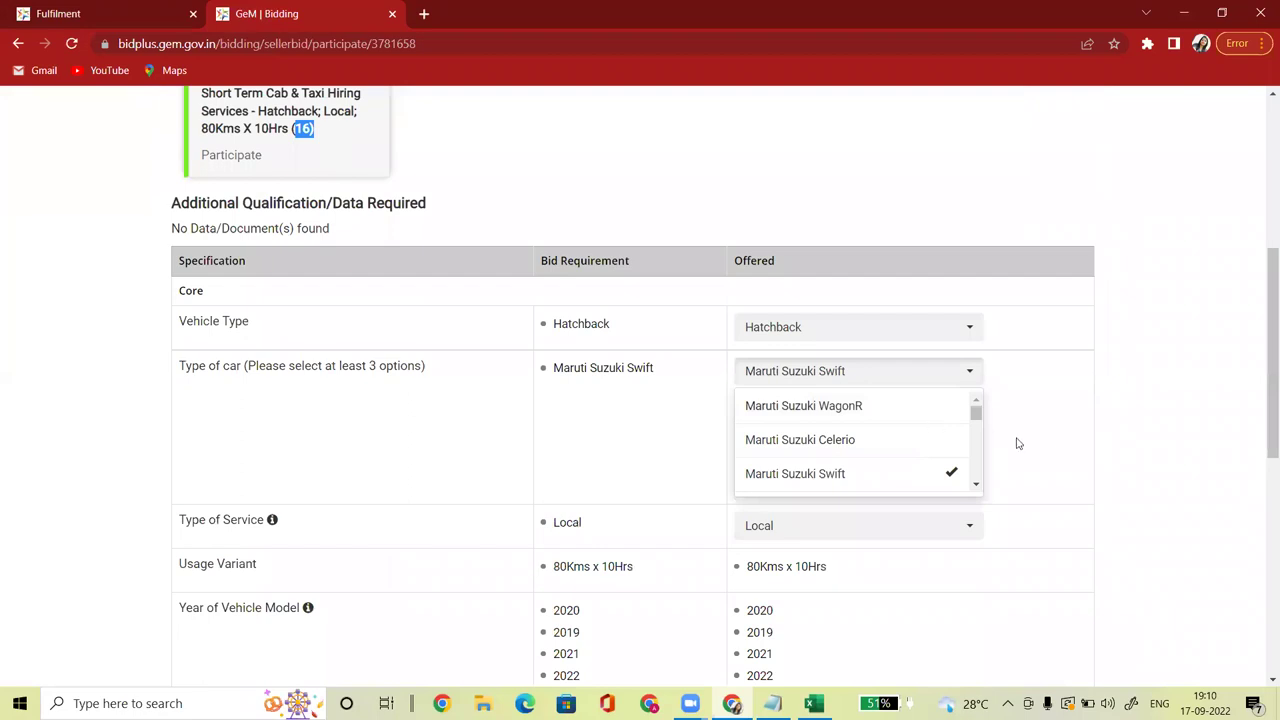
click(1057, 450)
click(851, 371)
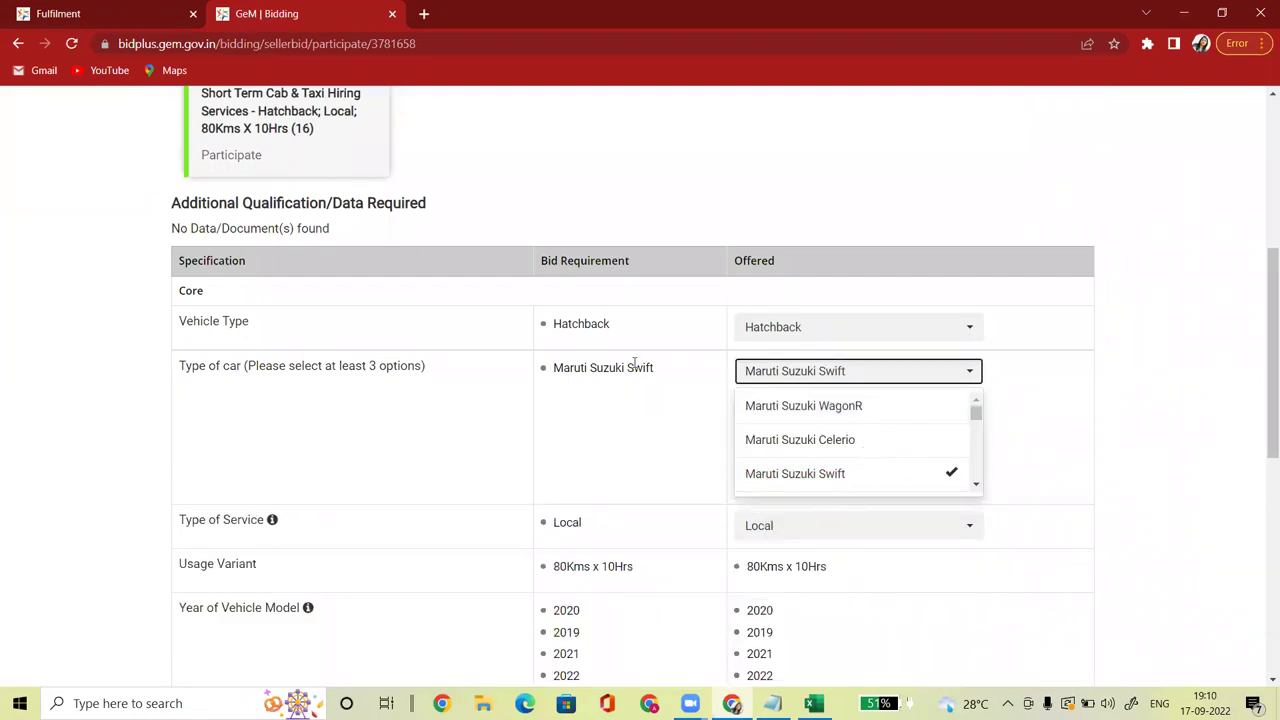
drag(660, 372, 555, 369)
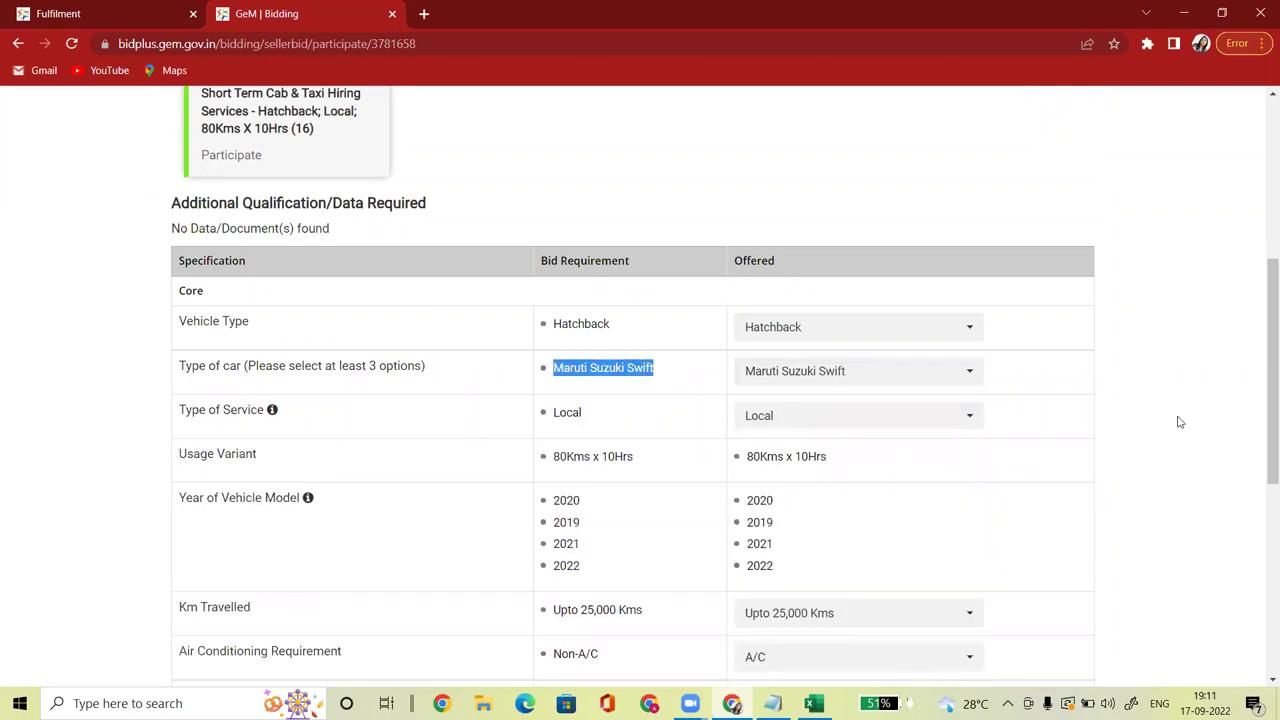
scroll(1260, 398, down, 1)
scroll(1260, 398, down, 2)
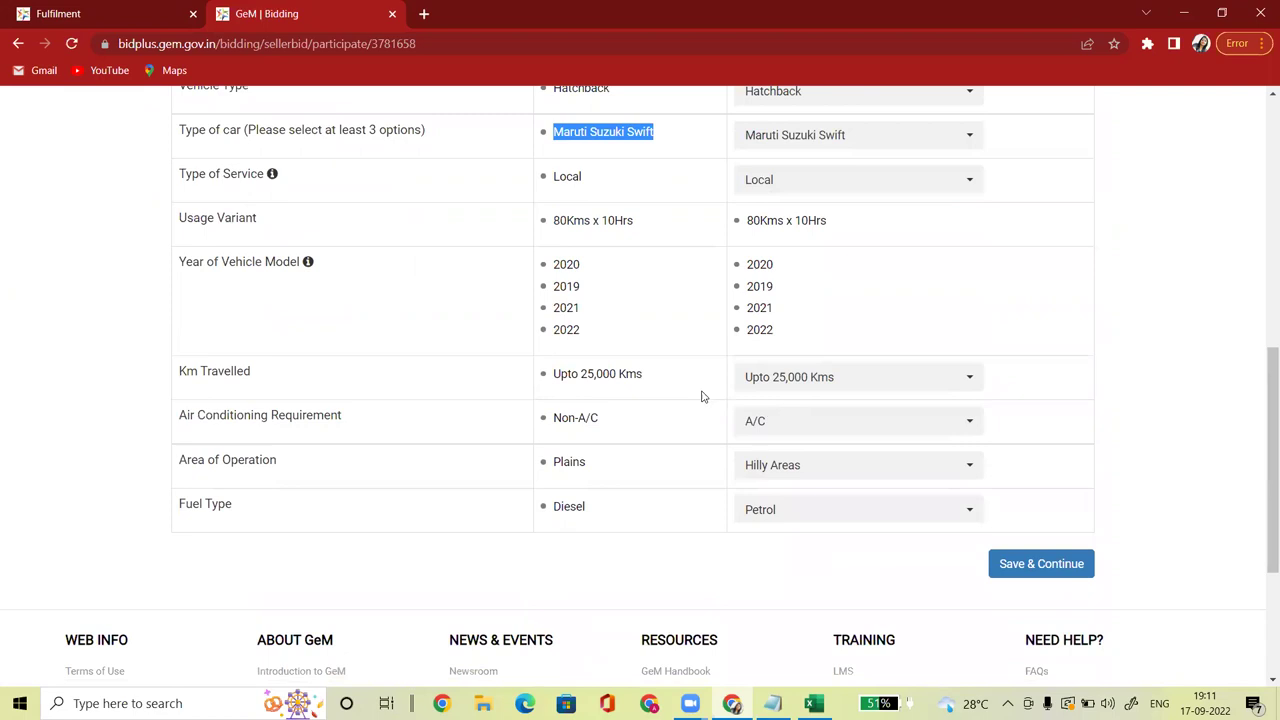
click(555, 432)
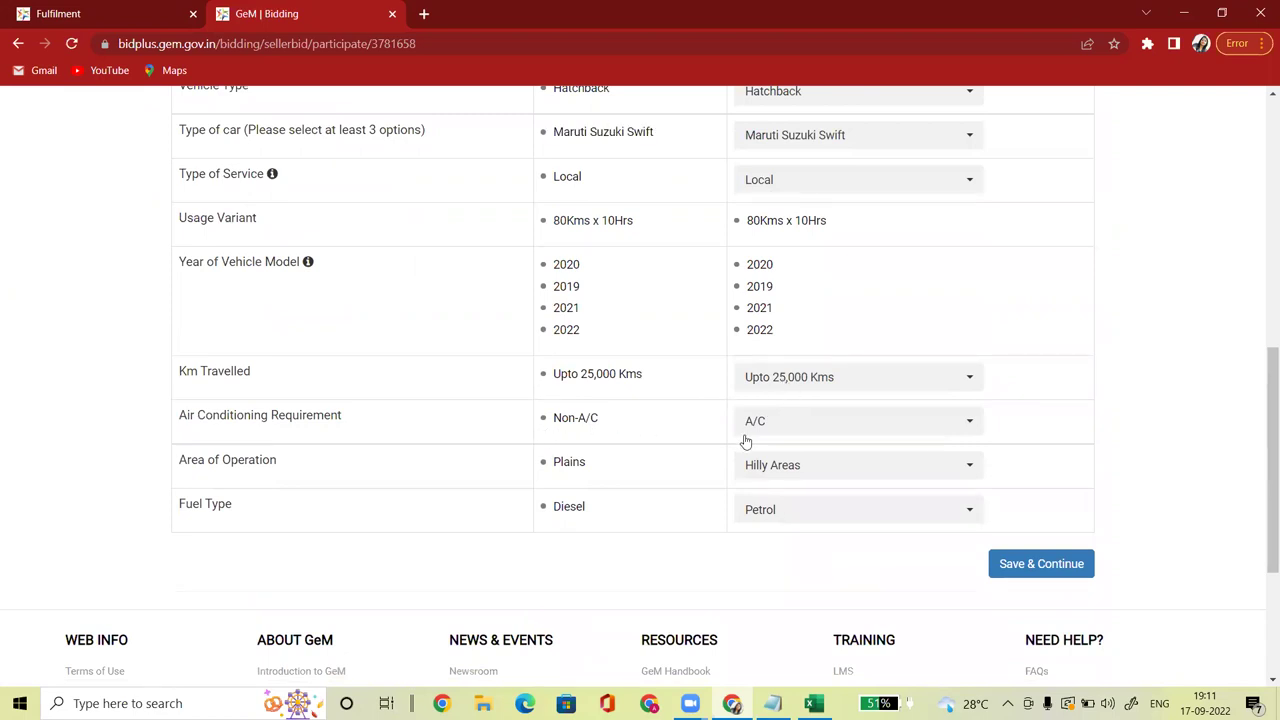
Step: Set air conditioning to Non-A/C, area of operation to Plains and fuel to Diesel
click(746, 424)
click(766, 490)
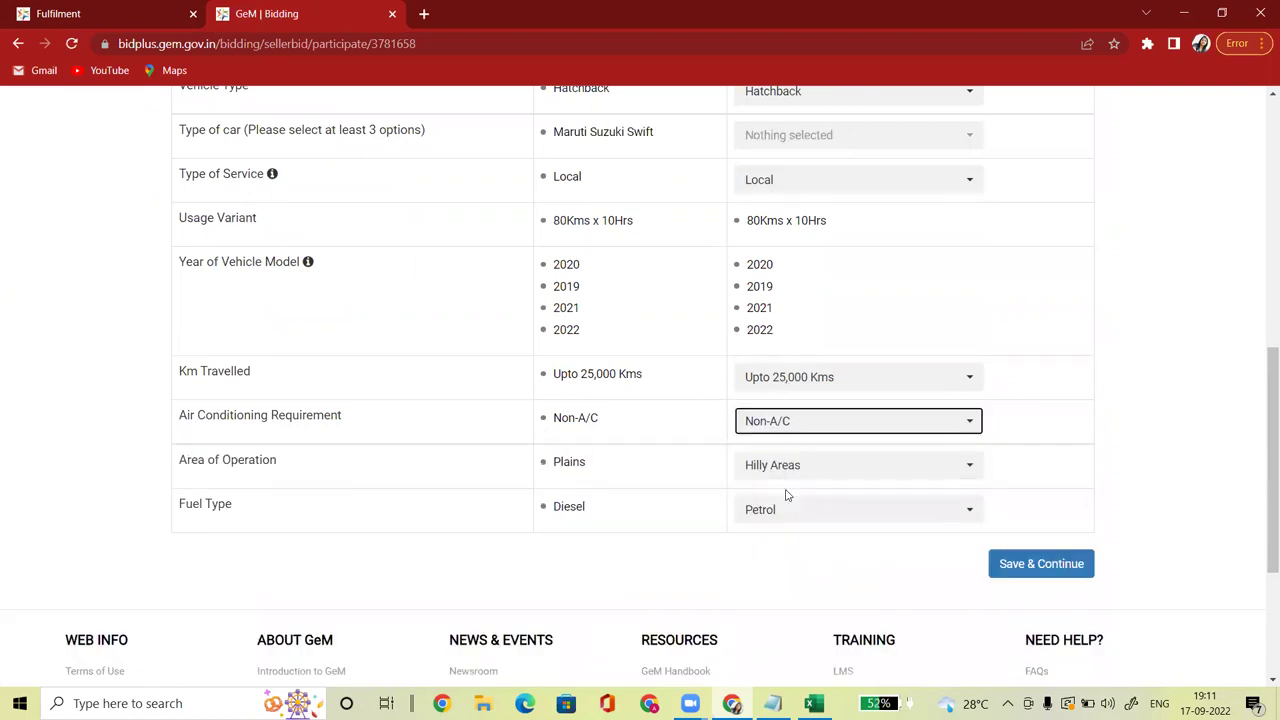
click(794, 473)
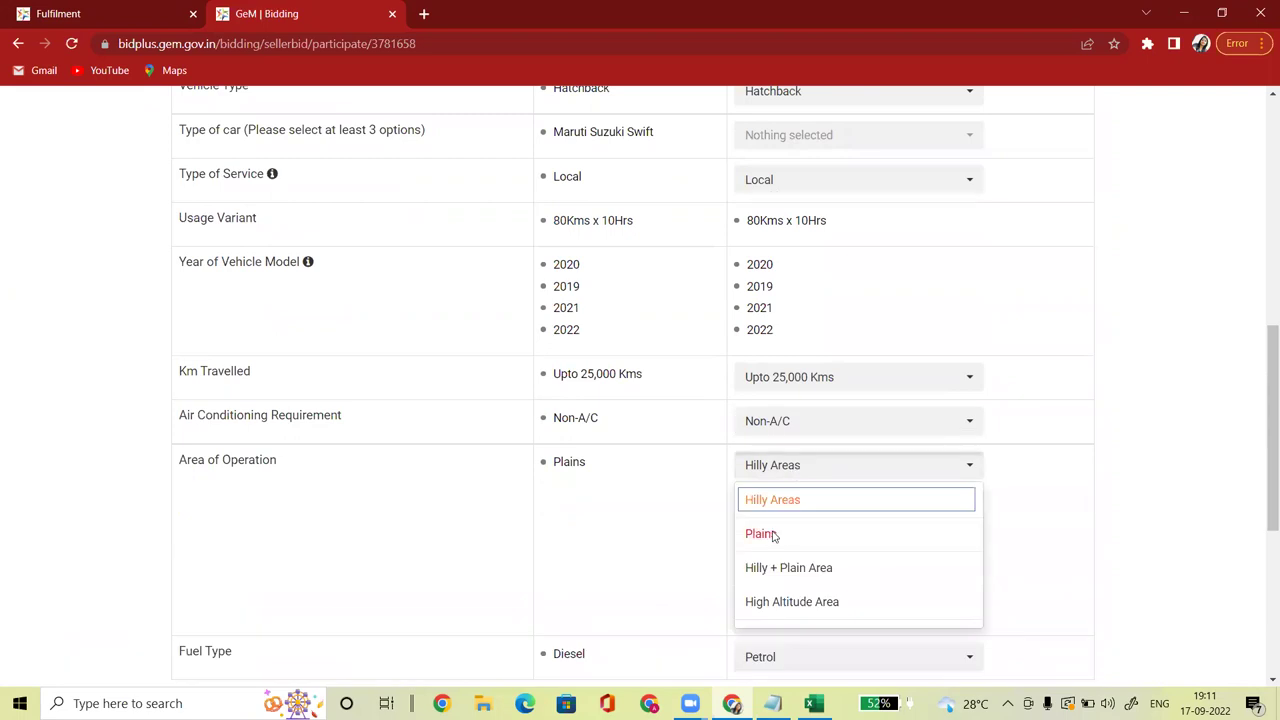
click(762, 534)
click(762, 519)
click(768, 583)
Step: Reselect Maruti Suzuki Swift after the missing-specification alert and save the technical bid
mouse_move(1260, 509)
mouse_down()
mouse_move(1260, 450)
mouse_move(1260, 530)
mouse_up()
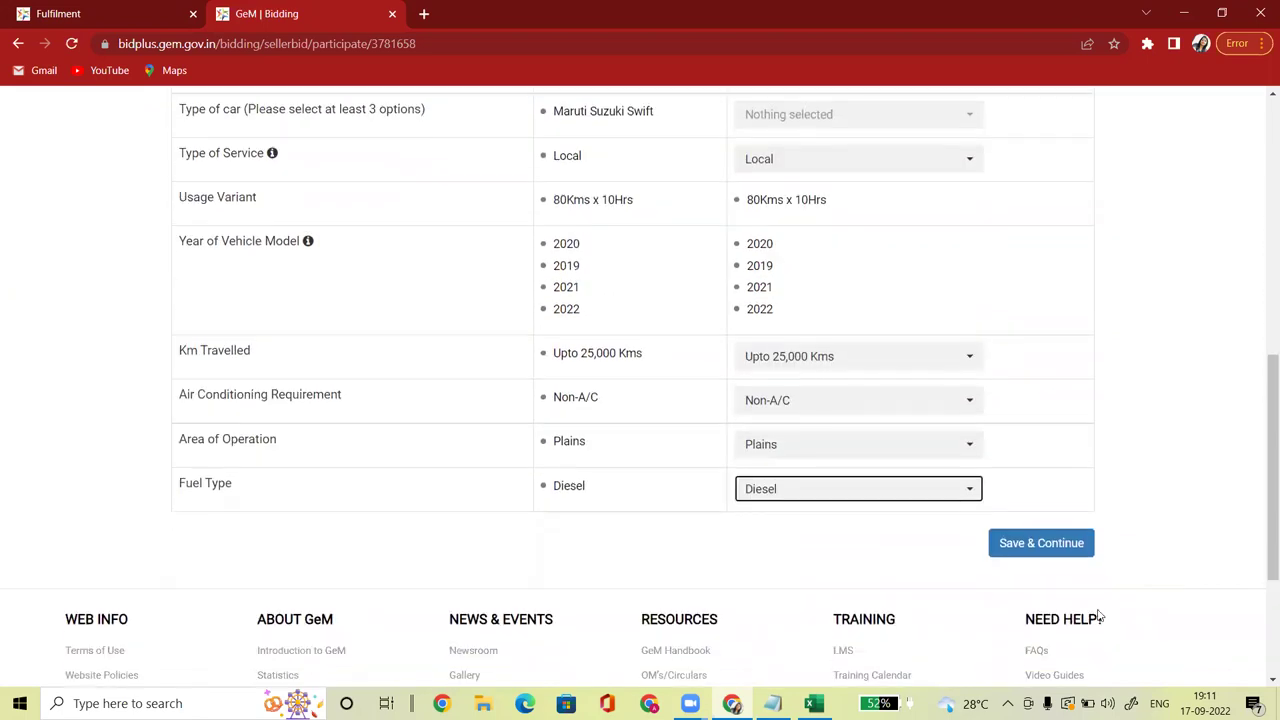
click(1040, 550)
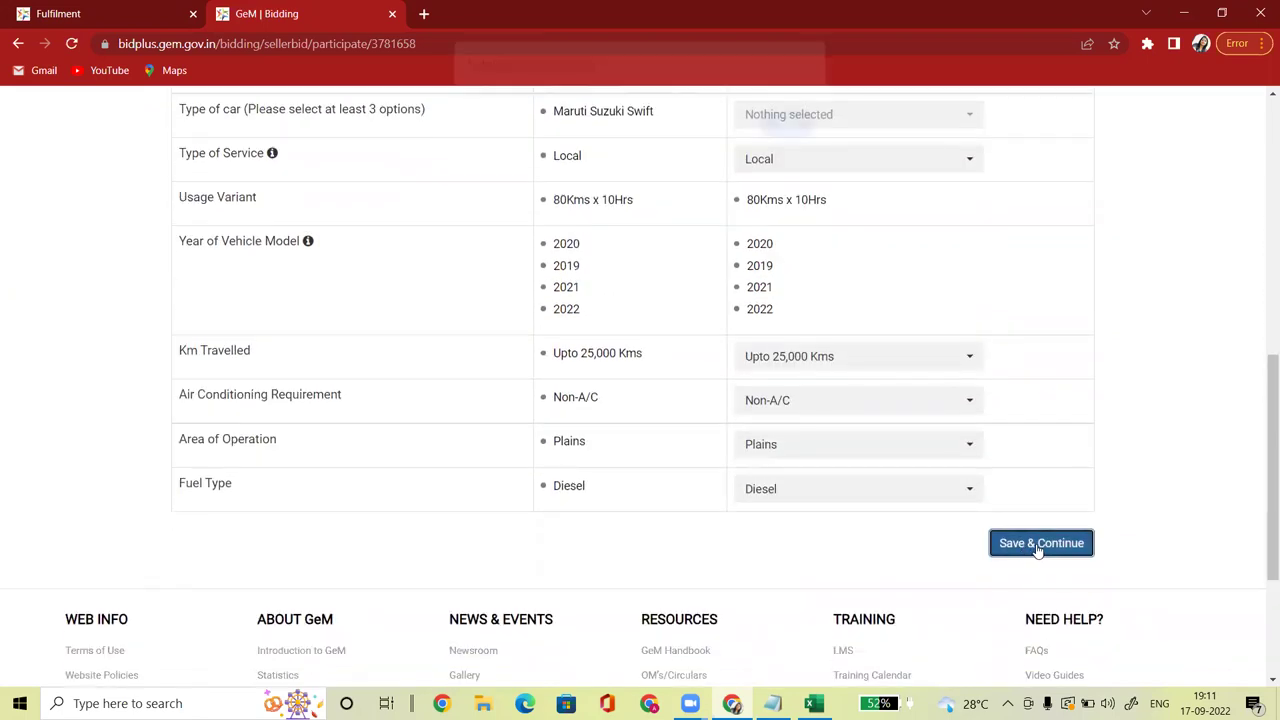
click(790, 150)
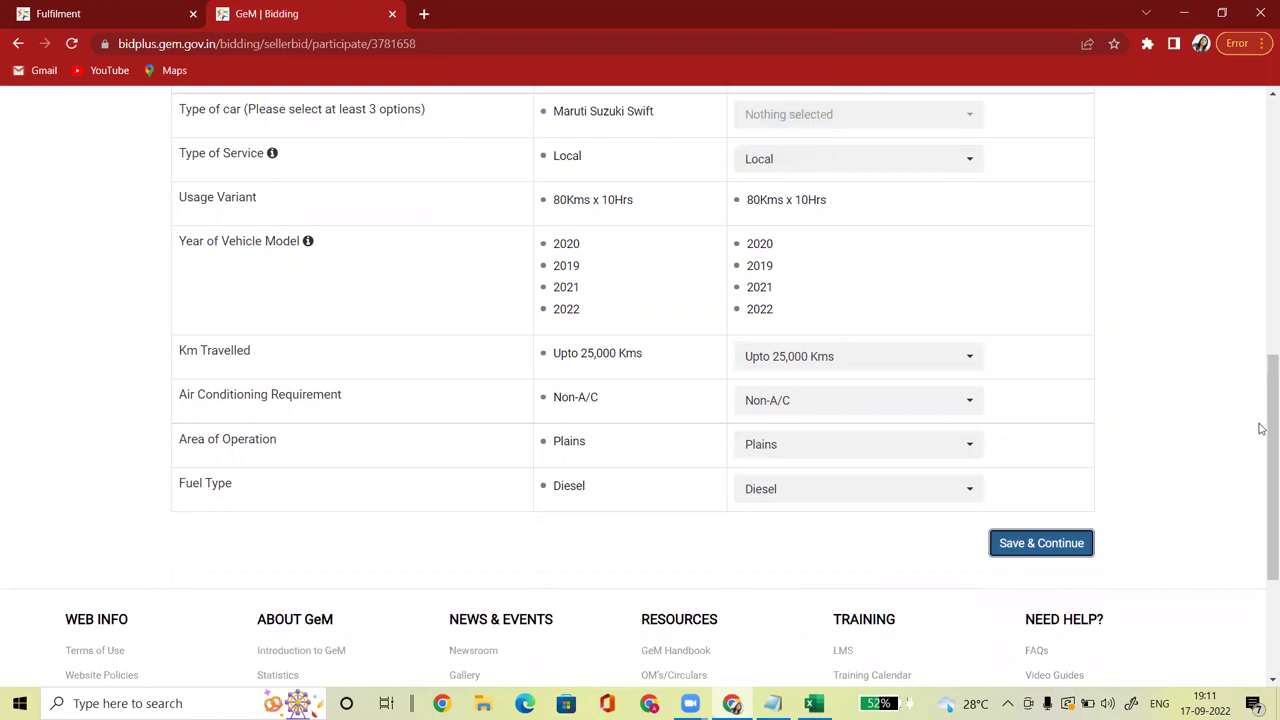
drag(1260, 426, 1252, 337)
click(813, 381)
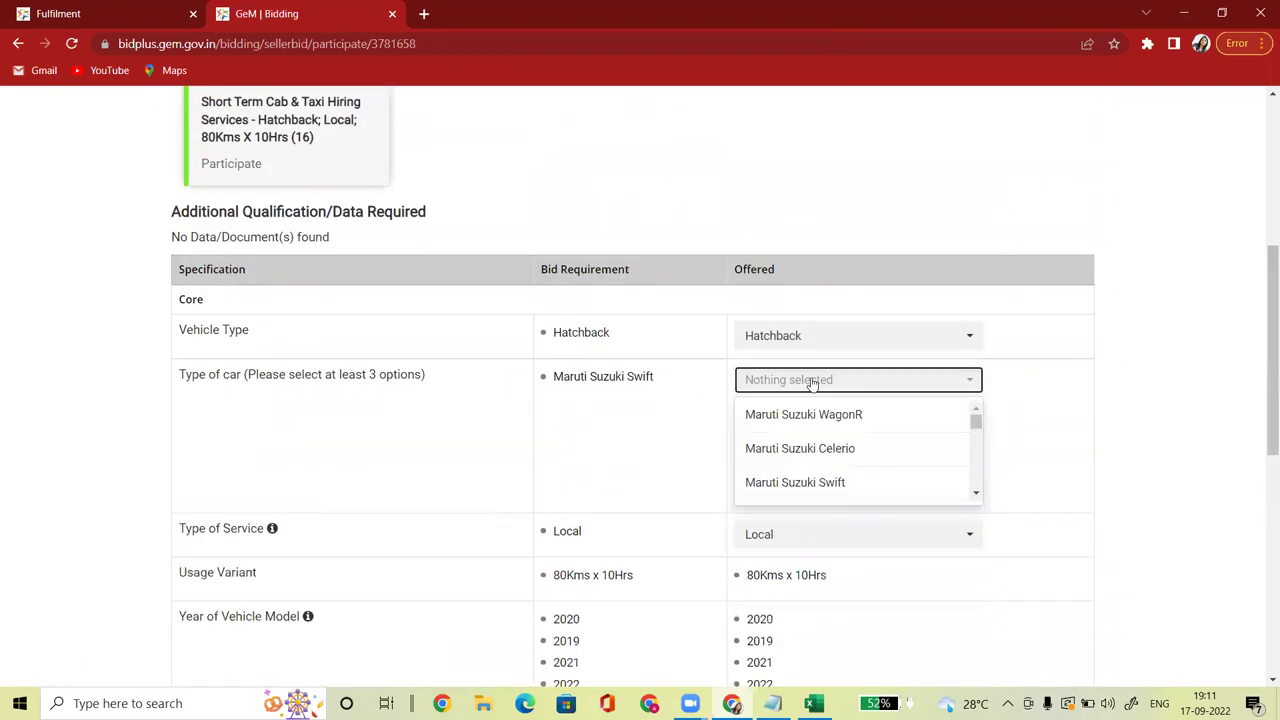
click(808, 484)
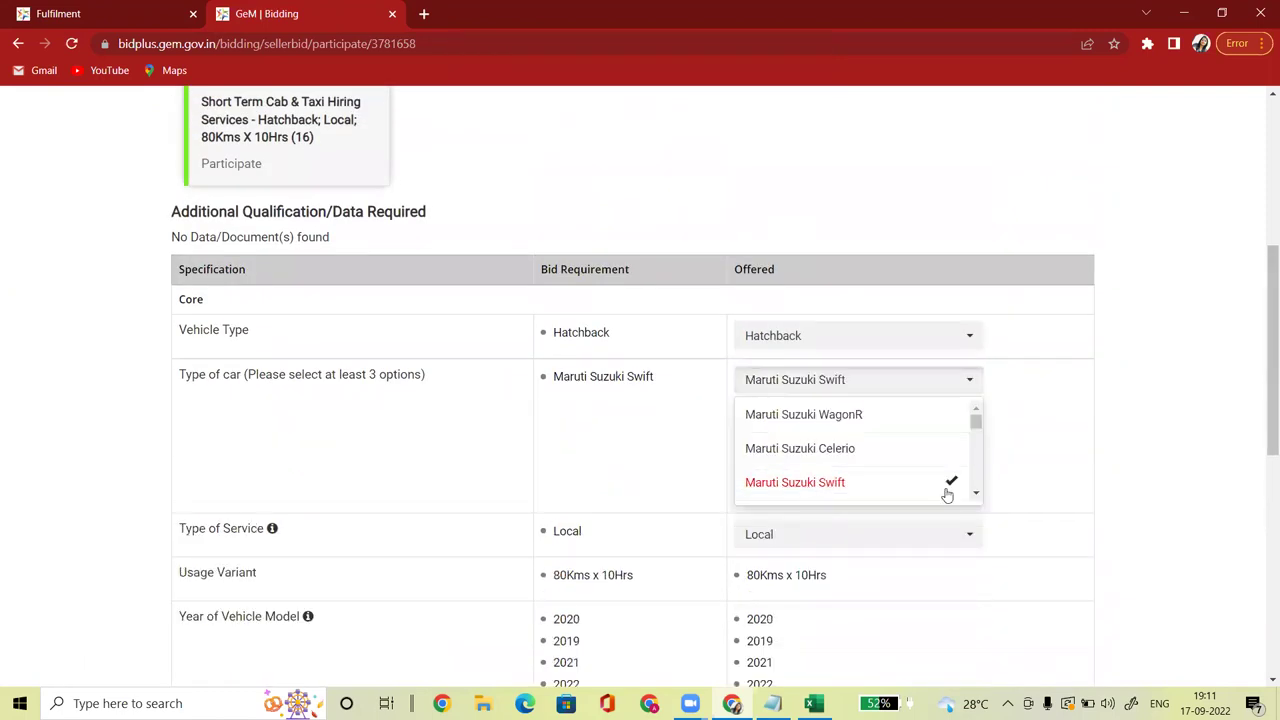
click(1040, 487)
drag(1263, 375, 1262, 505)
click(1046, 431)
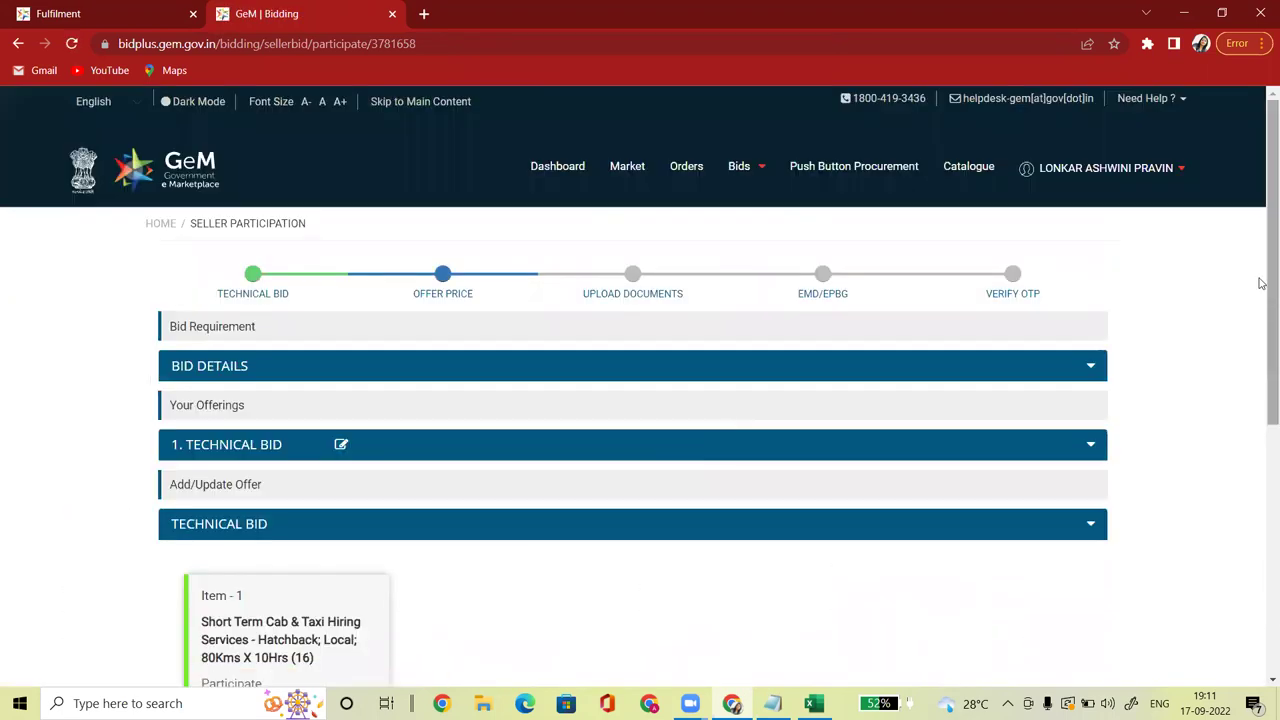
drag(1260, 280, 1260, 394)
Step: Enter an offer price of 3500 per package and show the 2016000.00 INR estimate
click(986, 562)
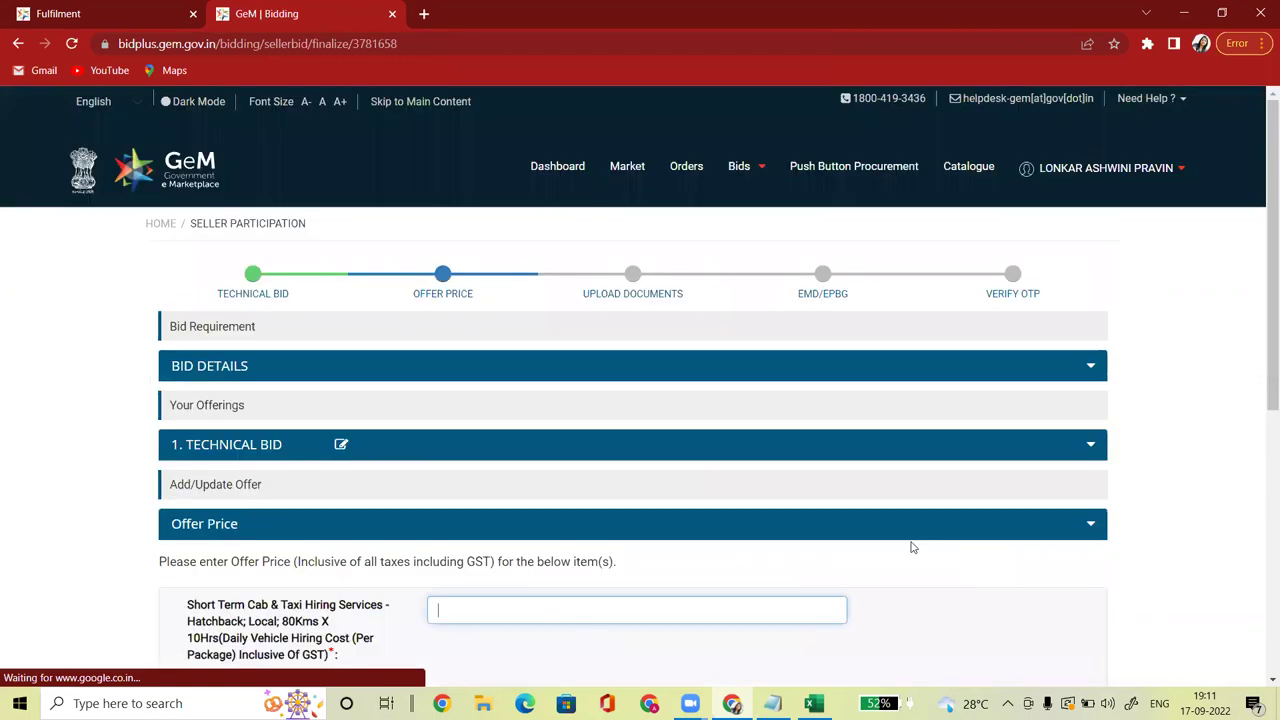
scroll(1250, 430, down, 2)
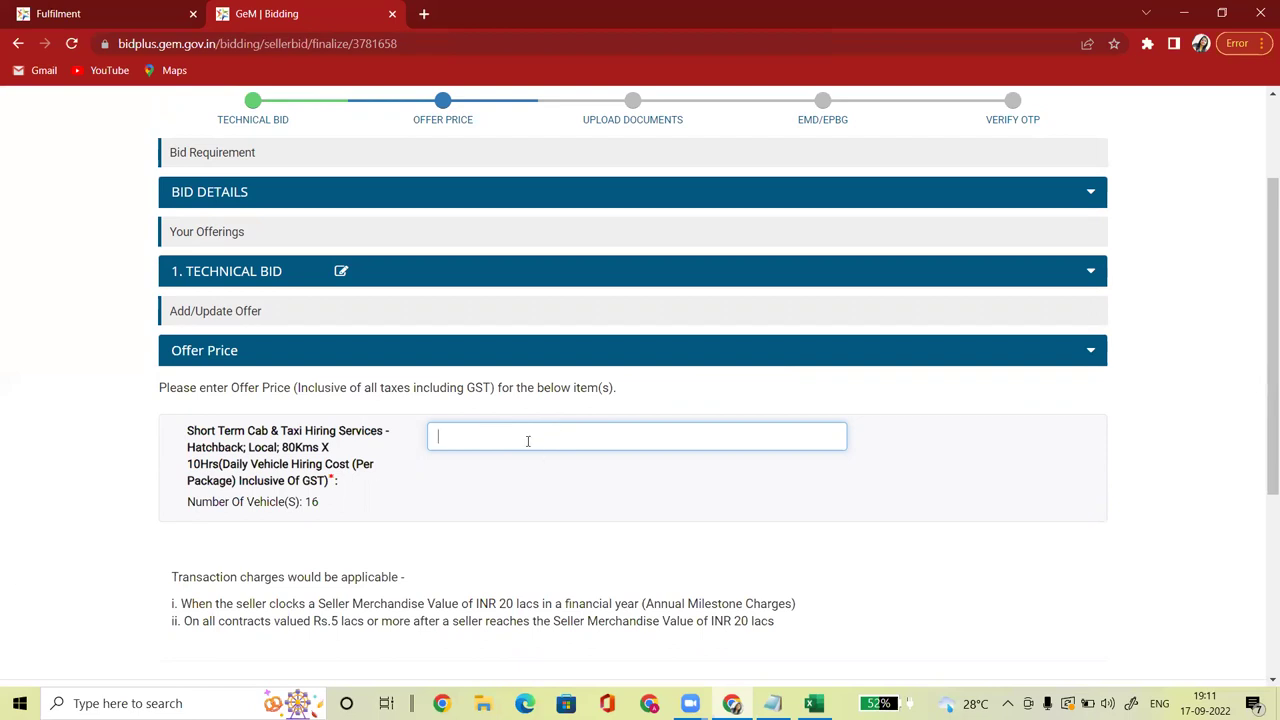
click(471, 494)
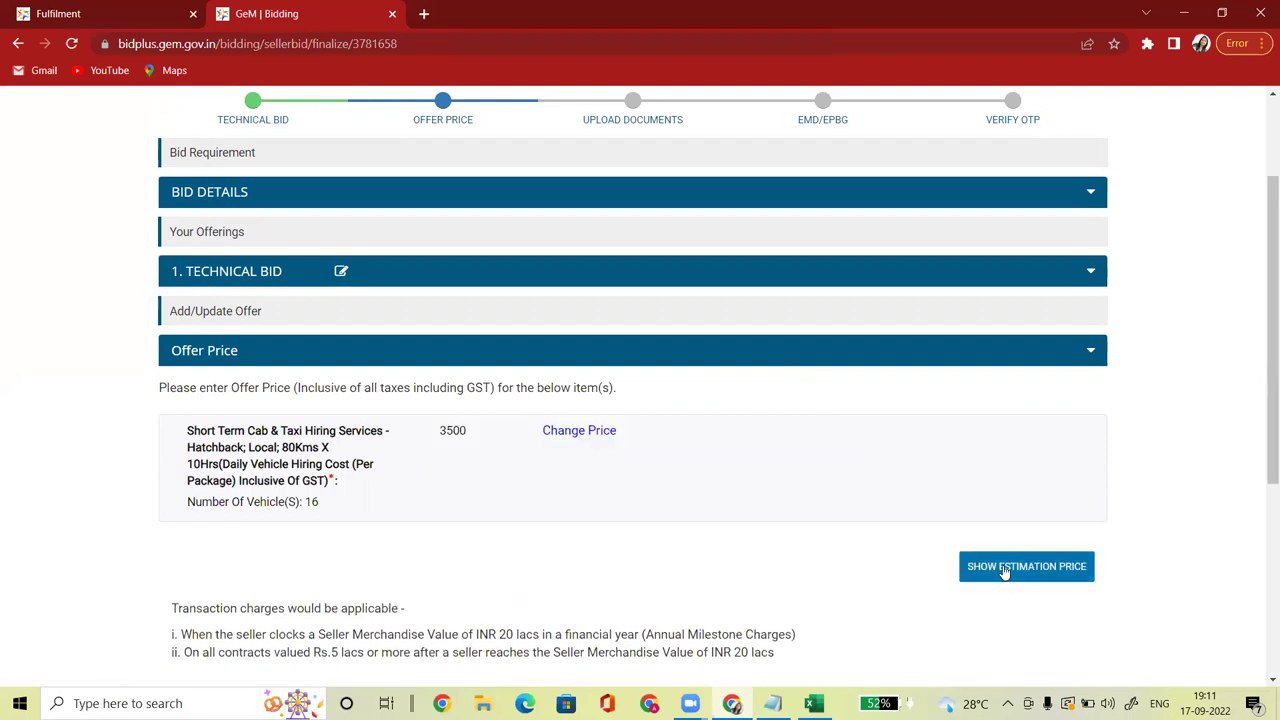
click(1012, 568)
Step: Check the estimate's 3500 daily cost, 16 vehicles, 36 days and sub total
drag(520, 268, 503, 262)
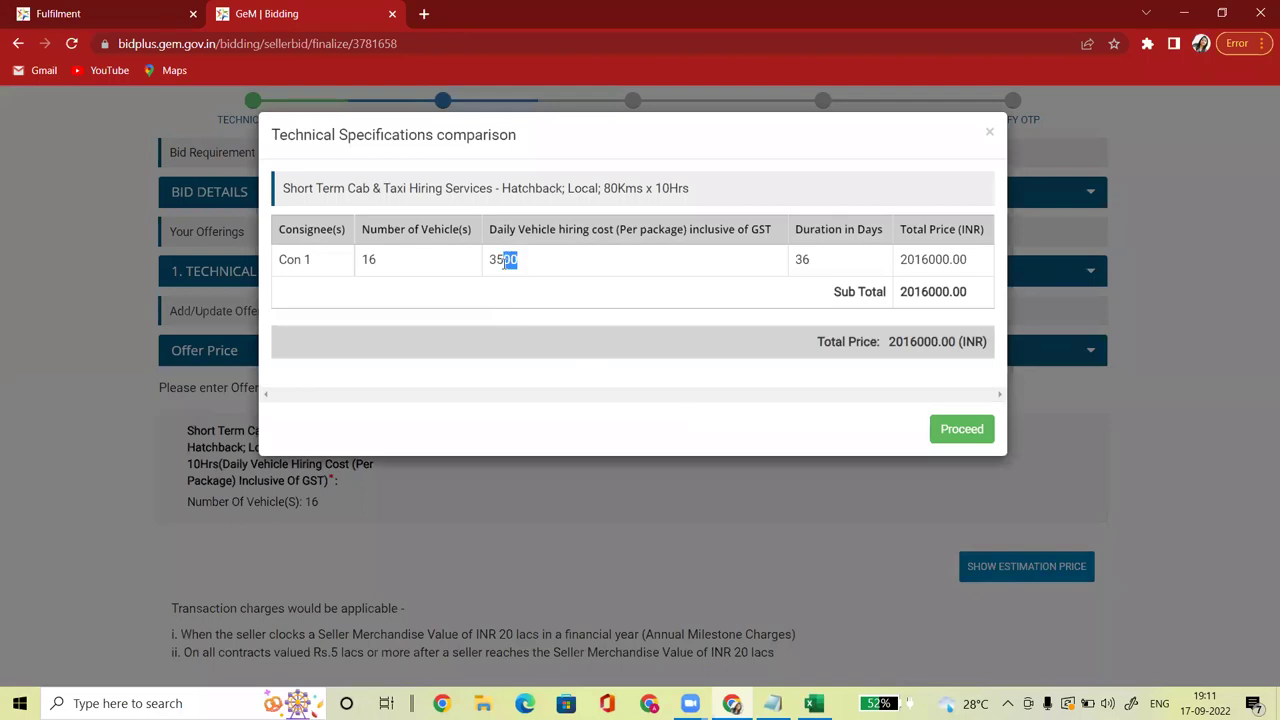
drag(383, 261, 356, 262)
drag(812, 266, 800, 260)
drag(520, 264, 489, 261)
drag(384, 262, 360, 261)
drag(816, 265, 797, 260)
drag(952, 292, 936, 292)
Step: Accept the price estimate and choose to encrypt and save the financial quote
click(966, 439)
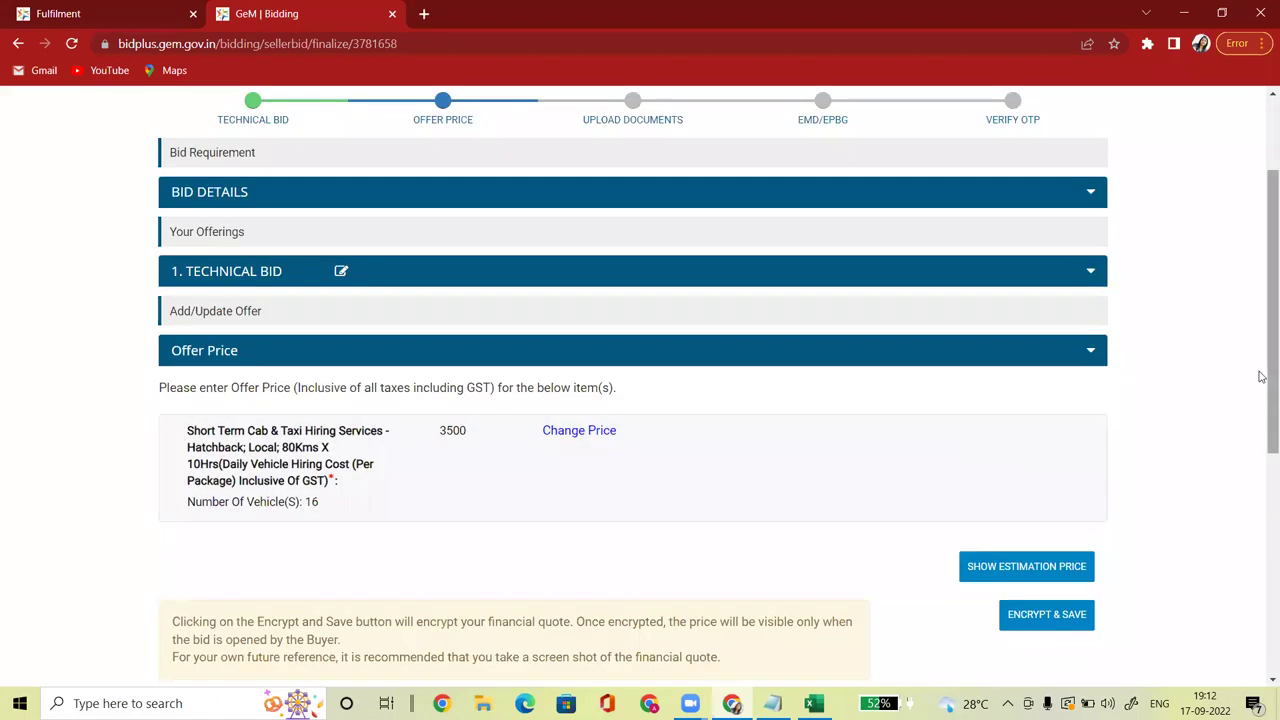
drag(1262, 371, 1262, 435)
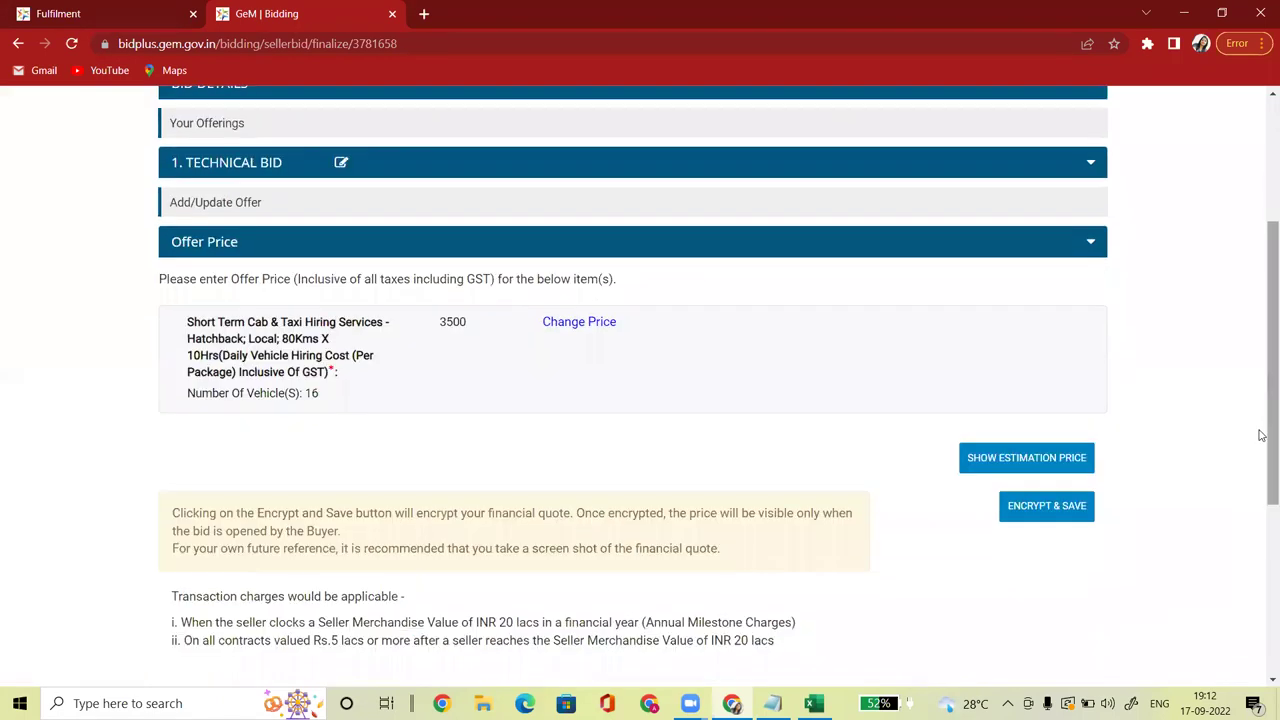
click(1039, 516)
Step: Confirm encryption of the financial quote to reach Upload Documents
click(717, 156)
drag(1262, 231, 1260, 367)
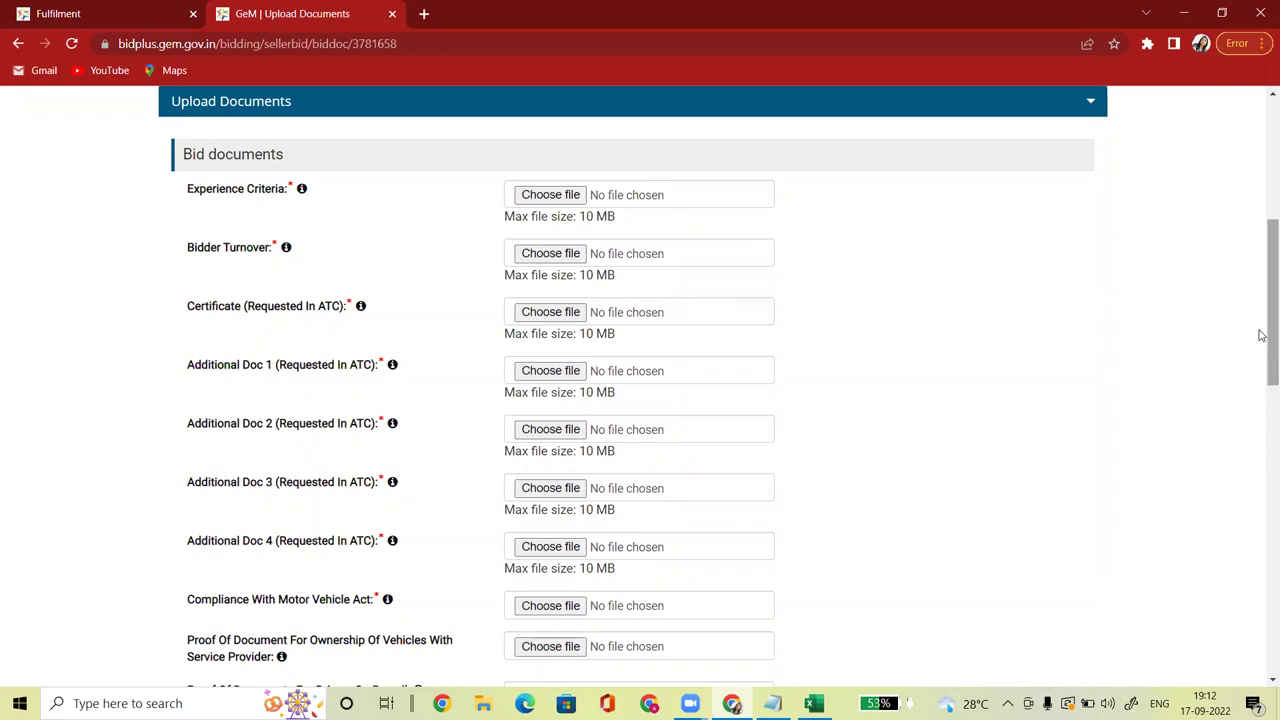
drag(1260, 334, 1260, 240)
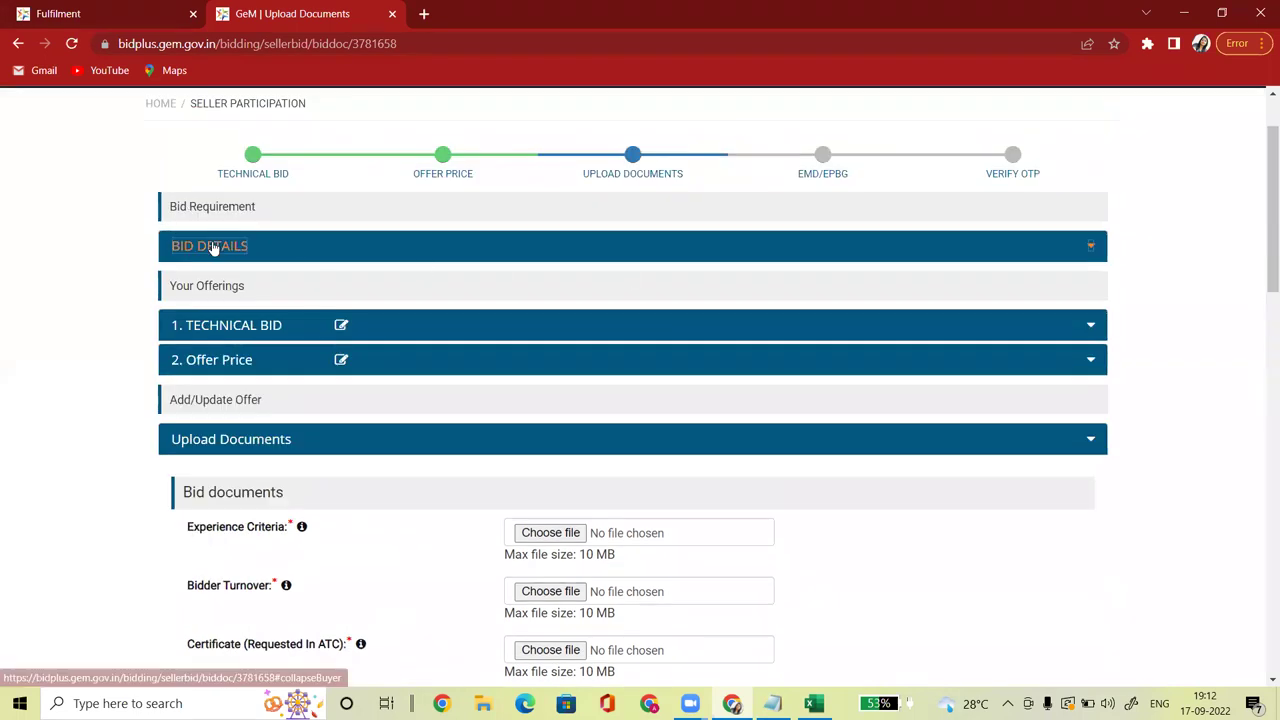
Step: Download the bid document GeM-Bidding-3781658.pdf from Bid Details and open it
click(211, 250)
click(300, 295)
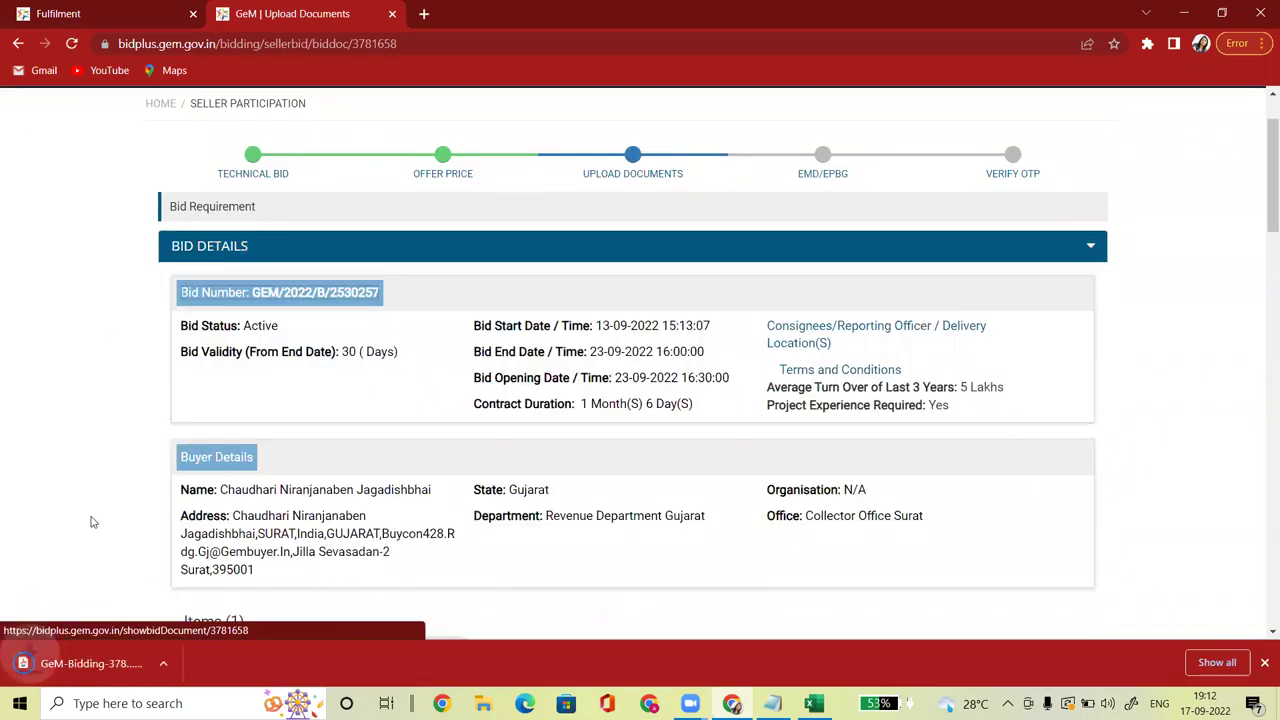
click(57, 672)
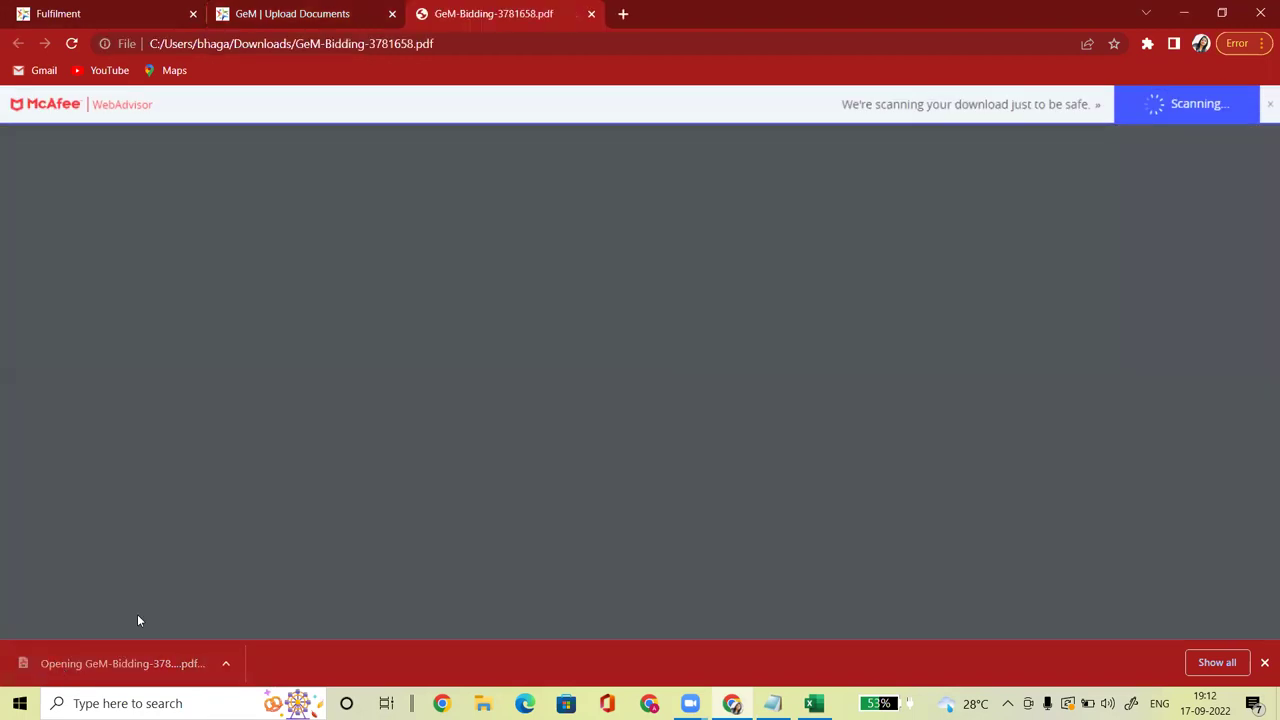
Step: Note the bid's seller requirements: Experience Criteria (2 years), Bidder Turnover (5 Lakh), Certificate
scroll(800, 270, down, 3)
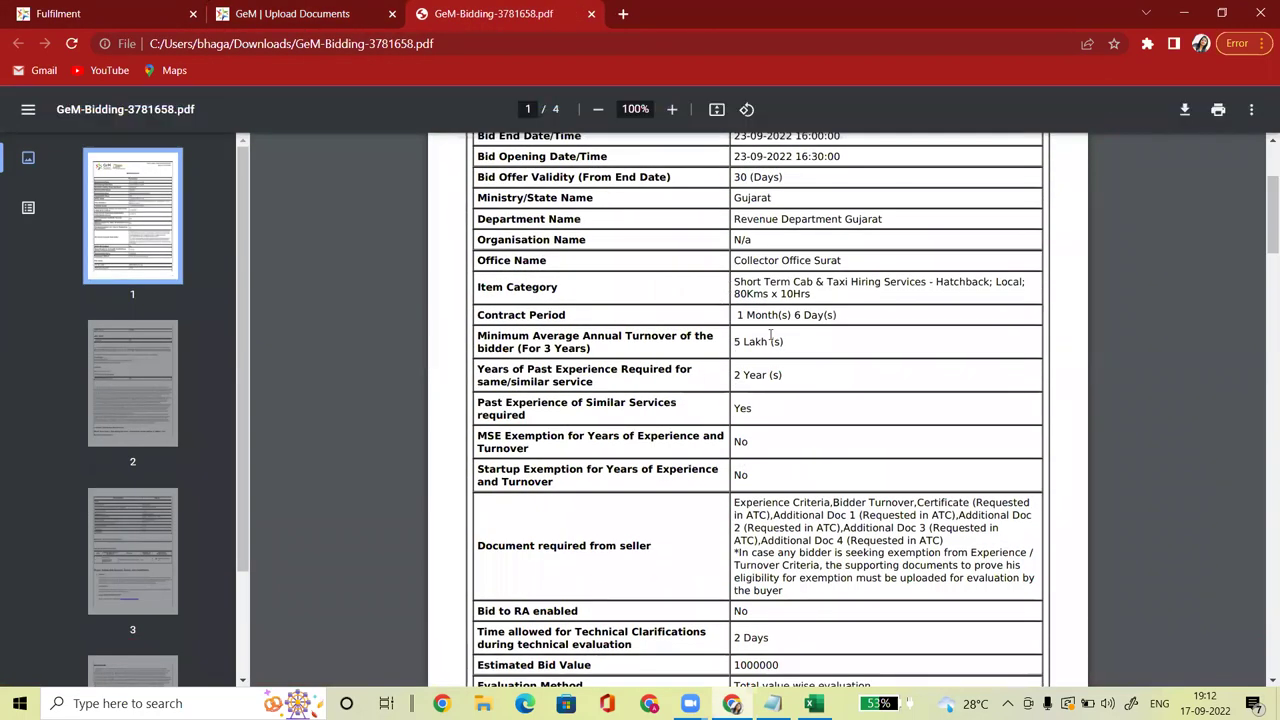
drag(734, 281, 847, 284)
drag(734, 503, 829, 503)
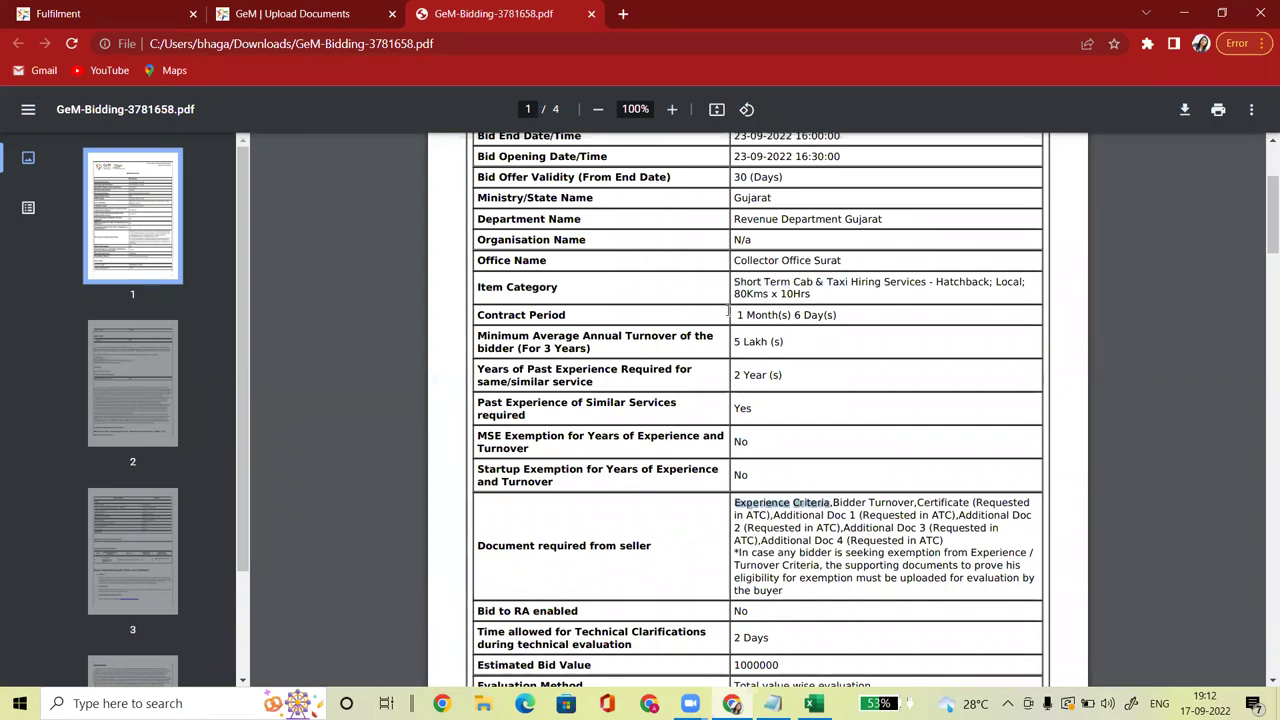
drag(734, 375, 781, 376)
drag(833, 503, 916, 503)
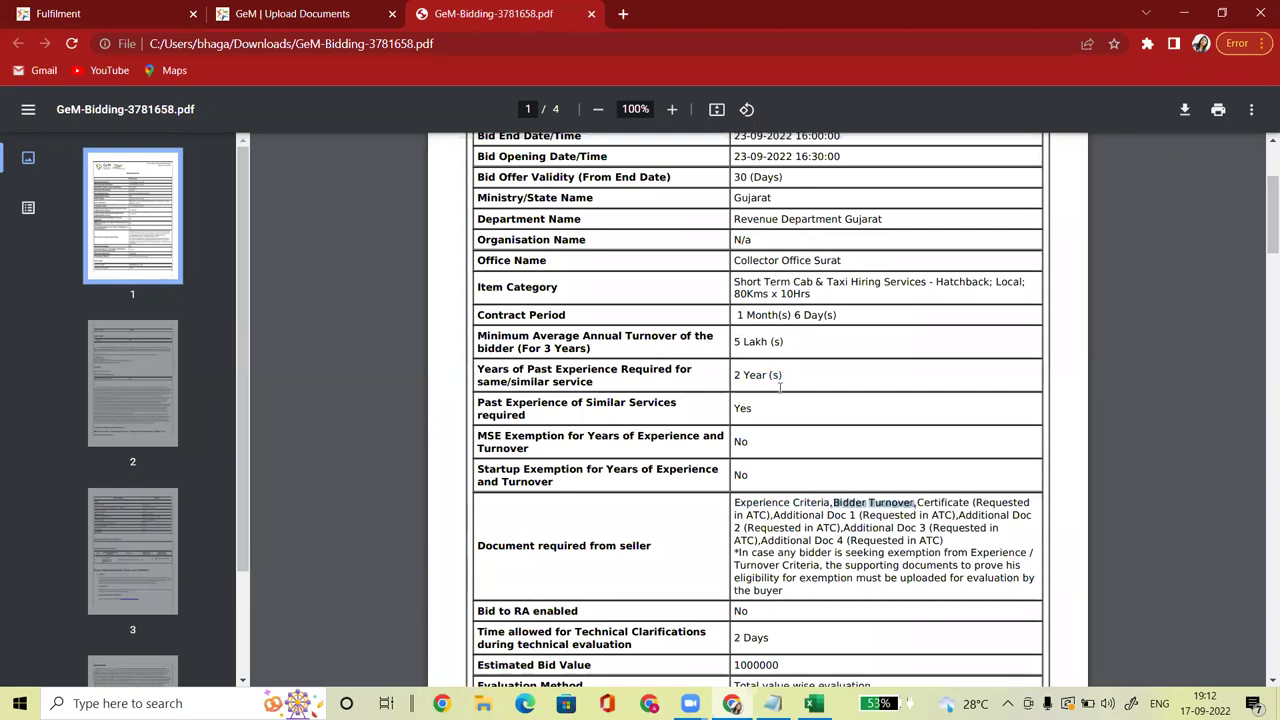
drag(734, 342, 803, 340)
drag(916, 503, 857, 516)
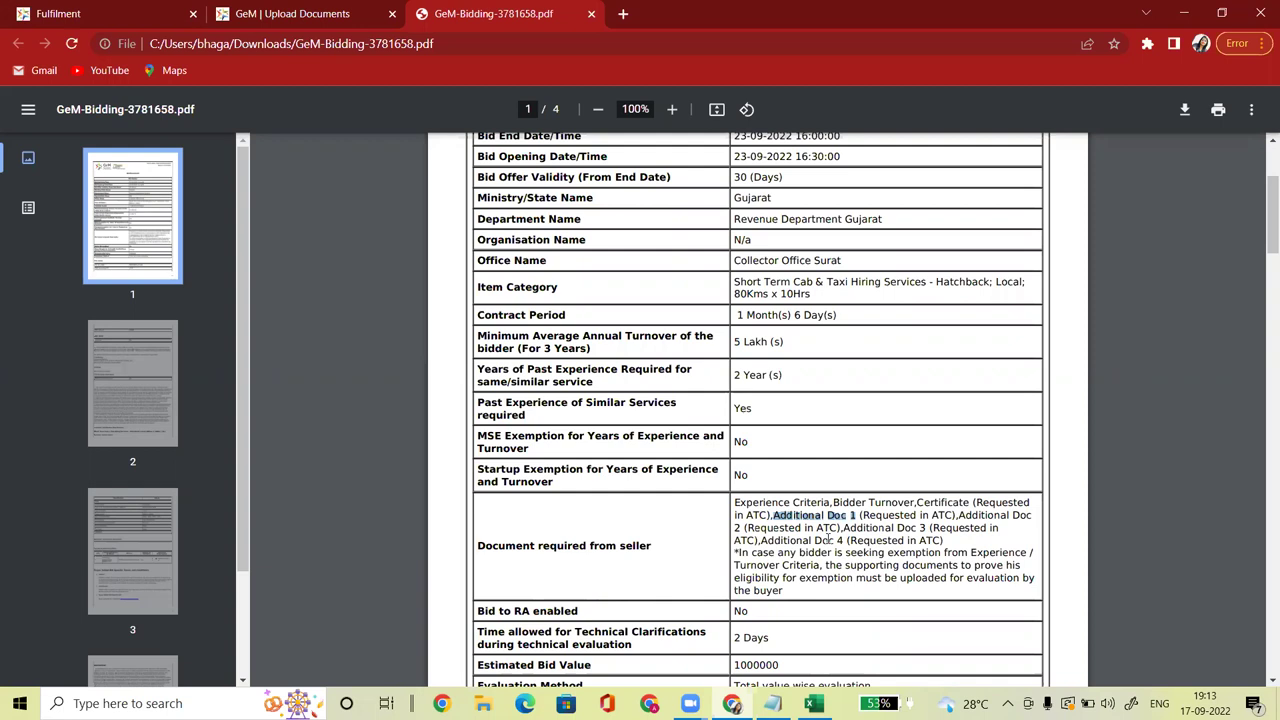
click(312, 11)
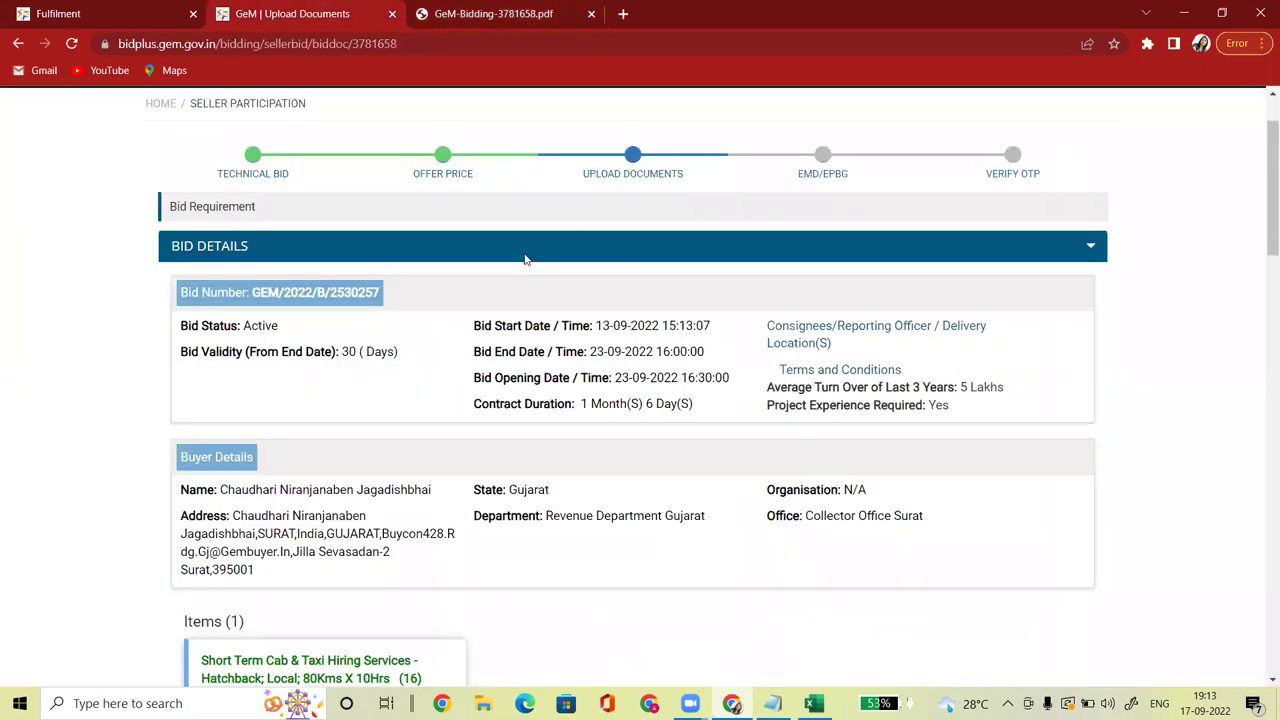
Step: Upload PDFs for Experience Criteria, Bidder Turnover and Certificate
click(1091, 251)
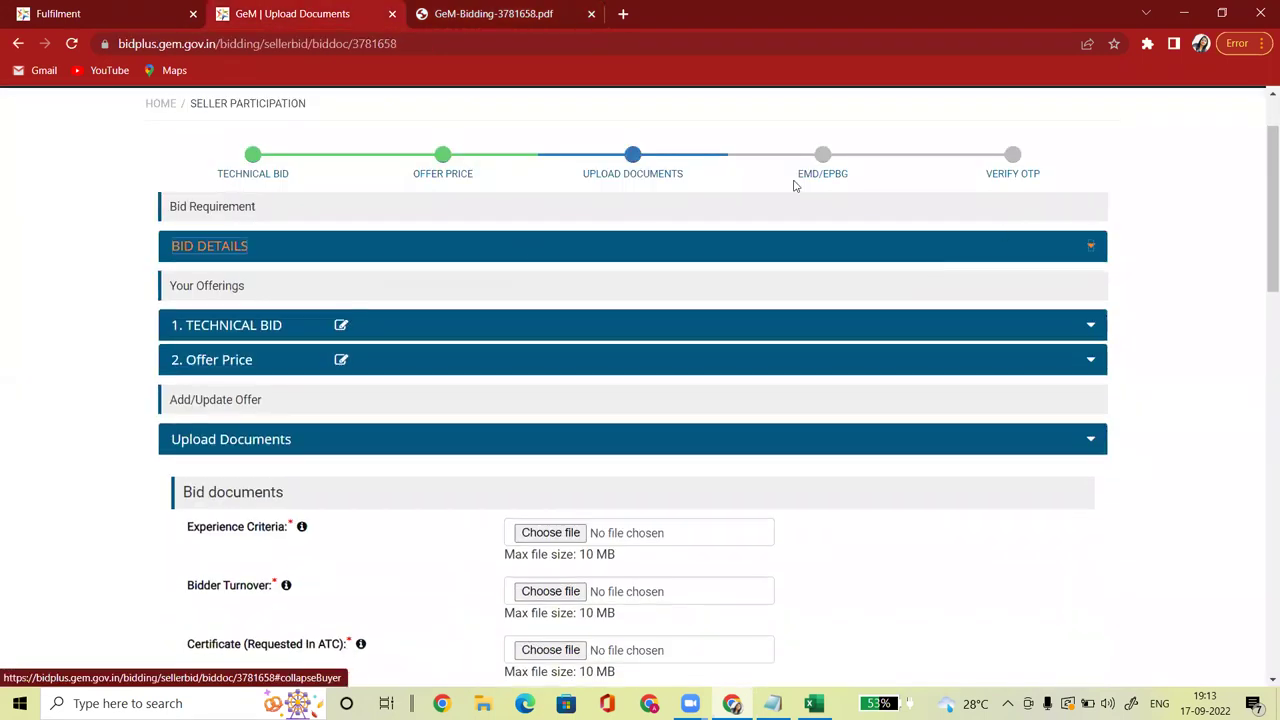
drag(1260, 263, 1262, 336)
scroll(1262, 336, down, 2)
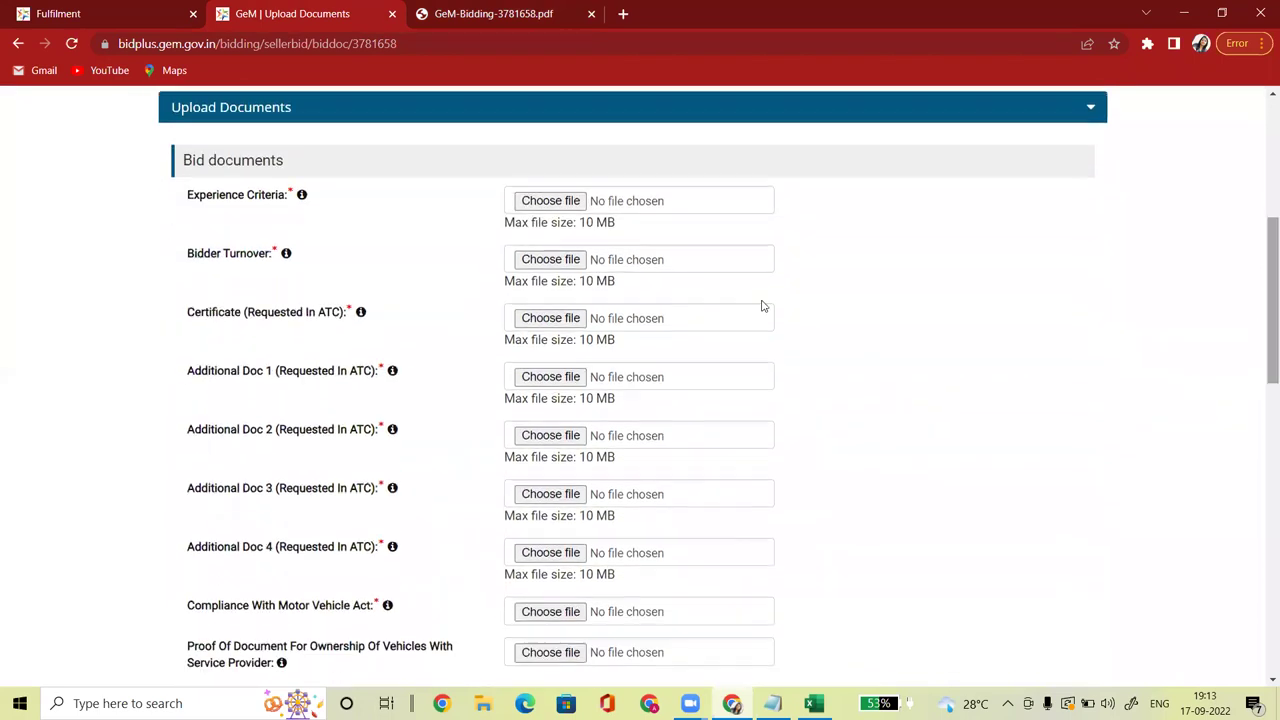
click(547, 204)
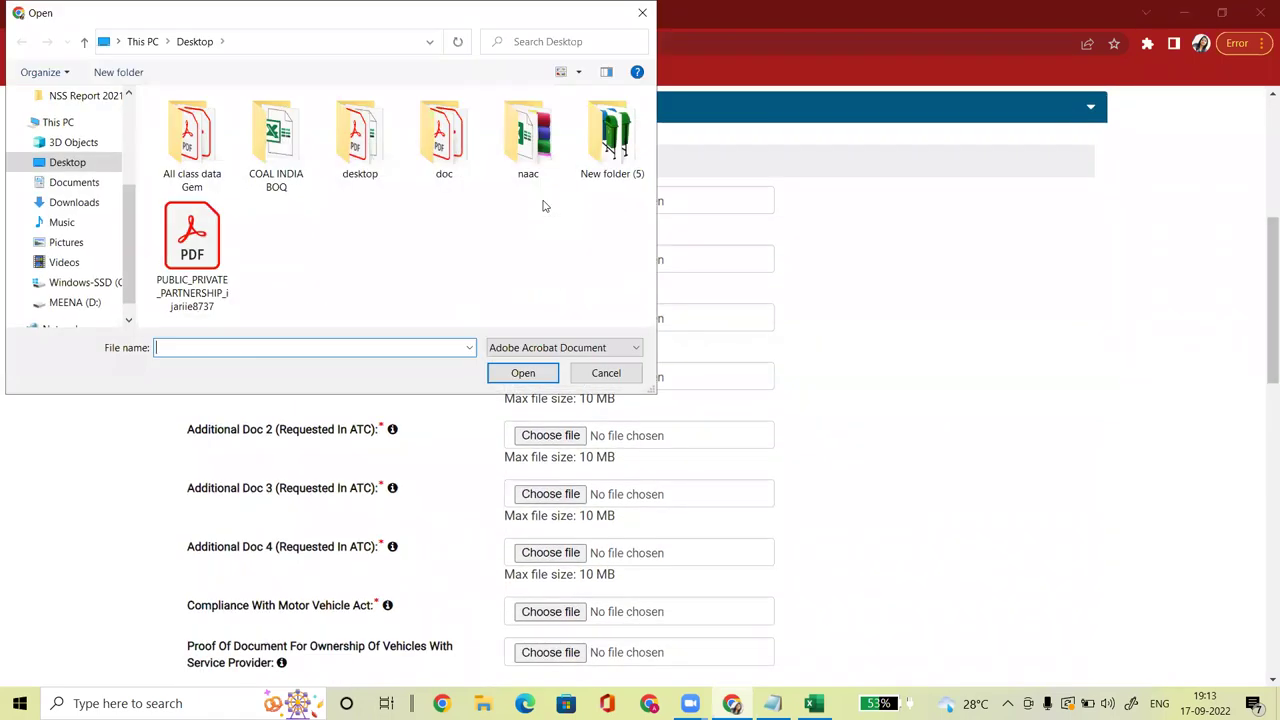
double_click(200, 255)
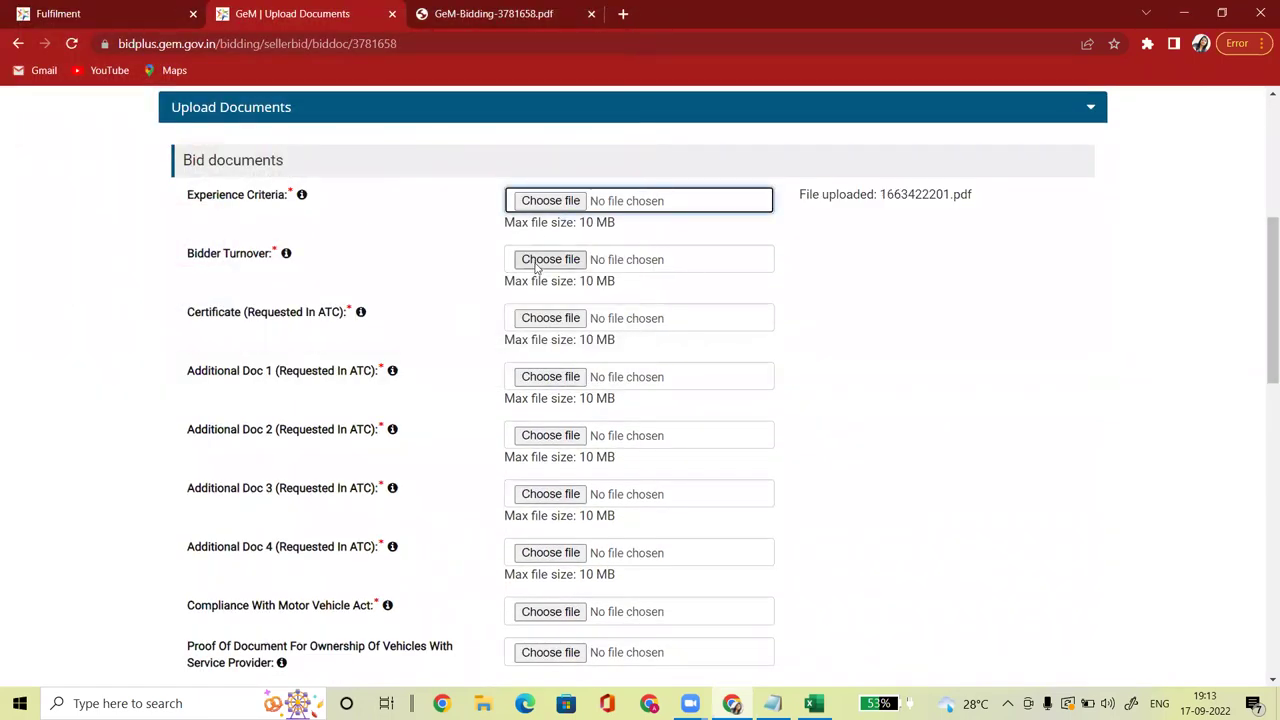
click(574, 265)
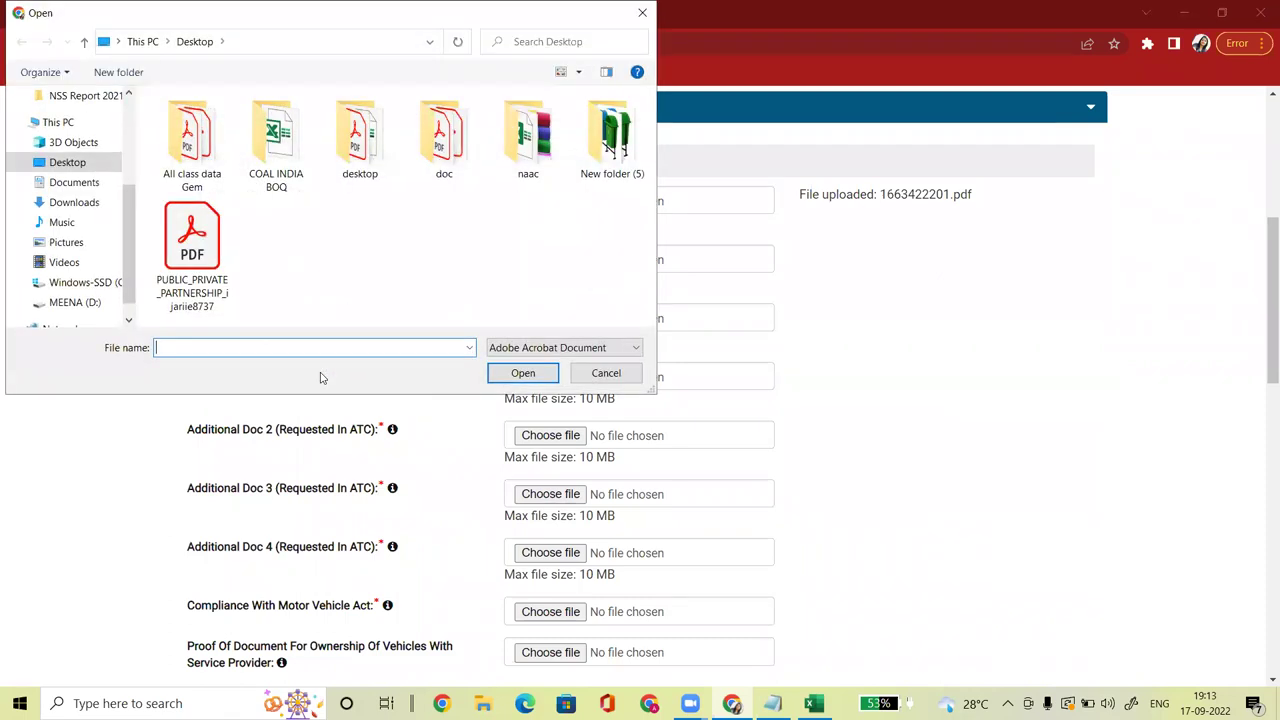
double_click(194, 262)
click(600, 312)
double_click(225, 262)
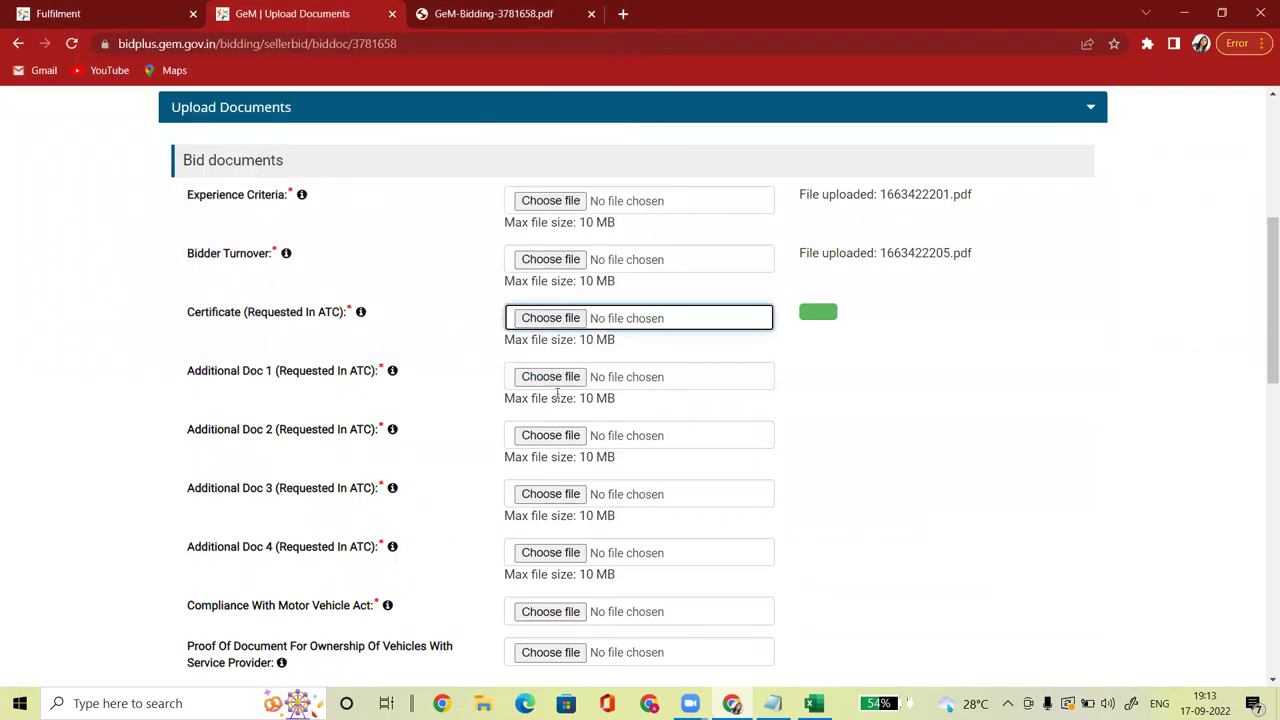
Step: Upload PDFs for Additional Docs 1, 2, 3 and 4
click(577, 376)
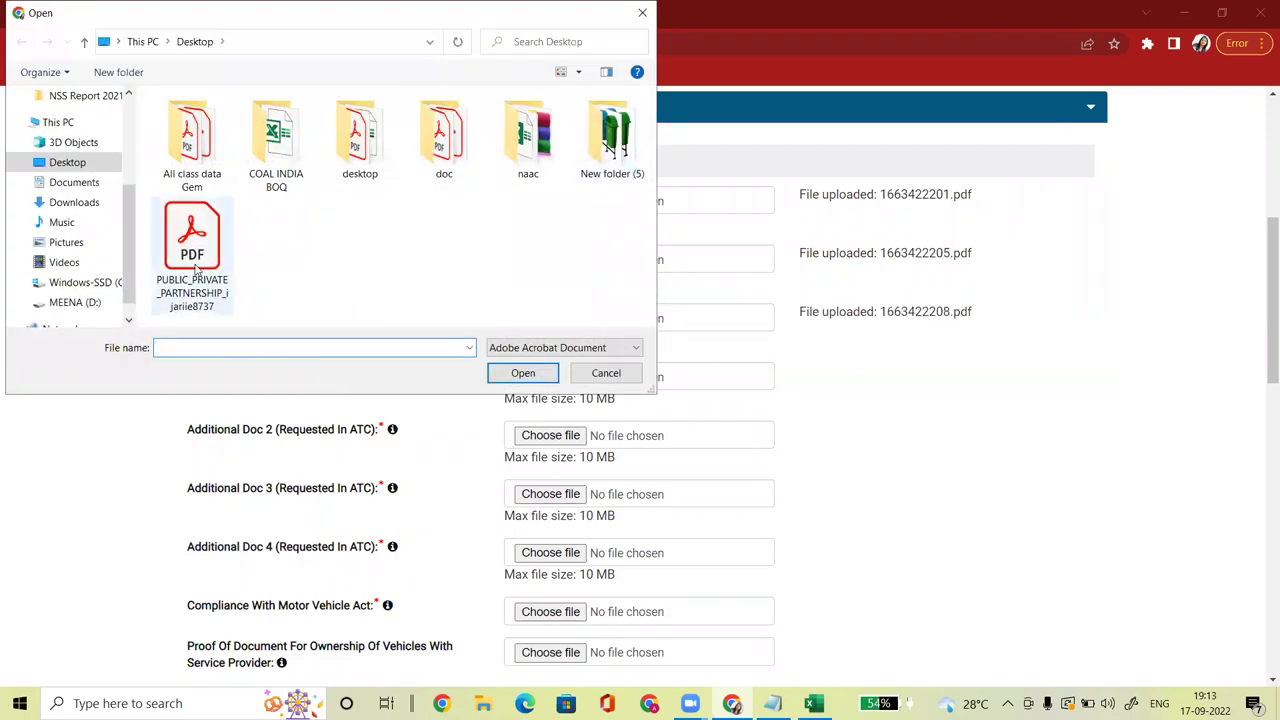
double_click(205, 262)
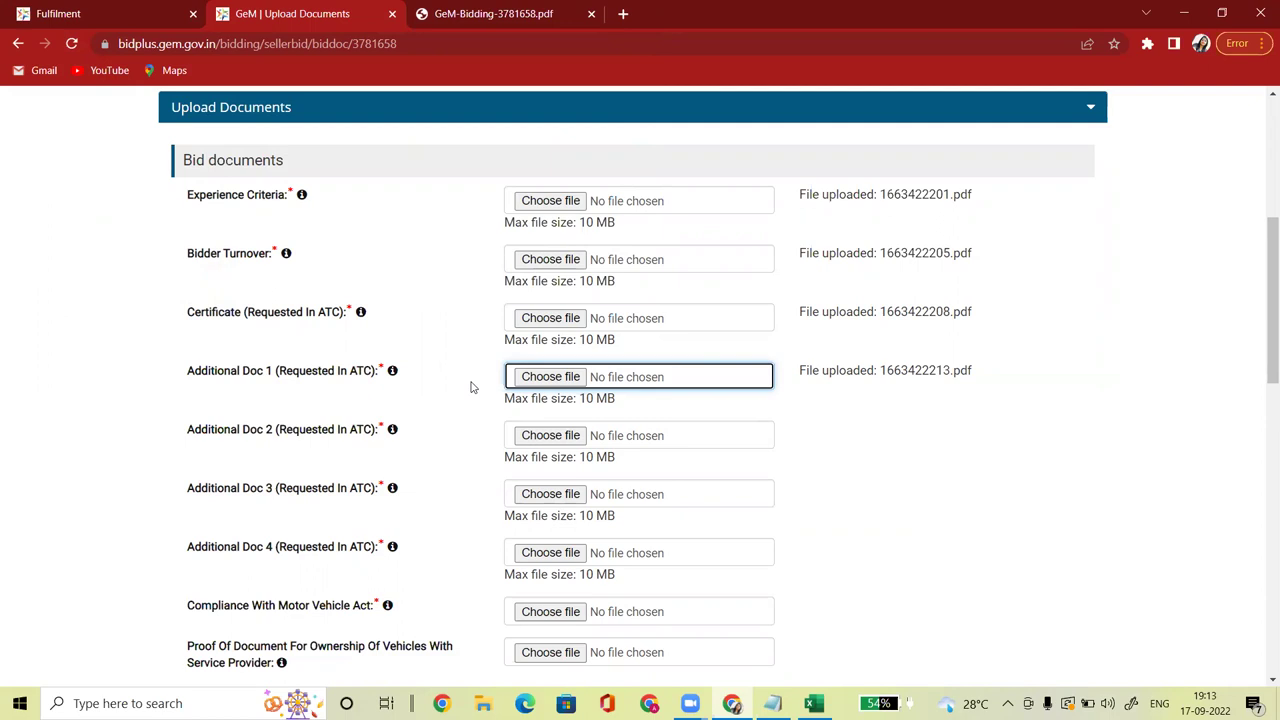
drag(1263, 306, 1263, 350)
click(514, 322)
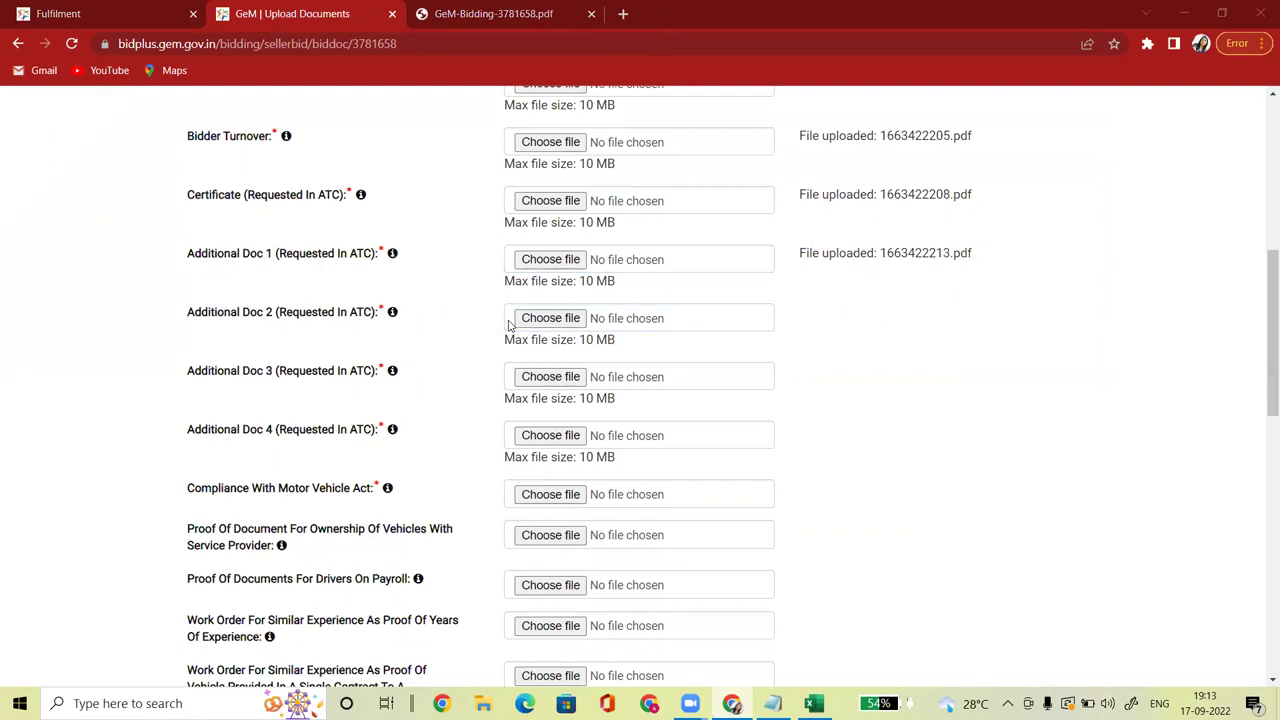
double_click(195, 258)
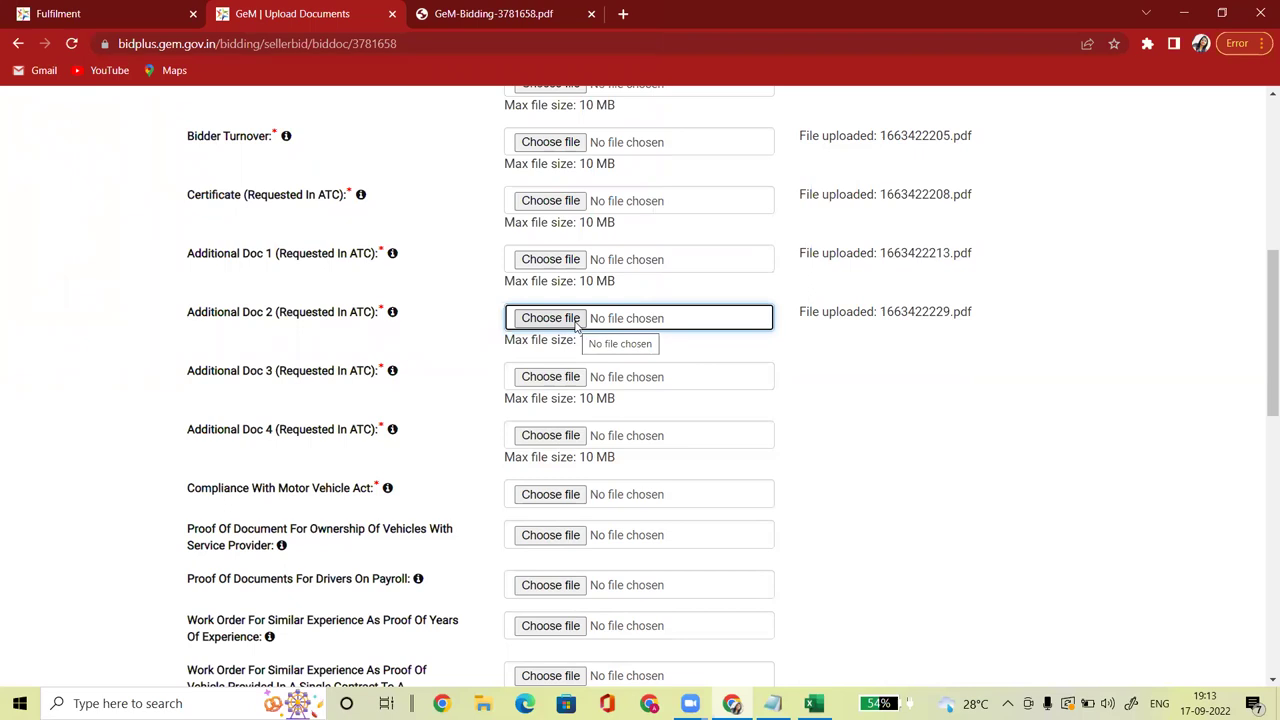
click(566, 376)
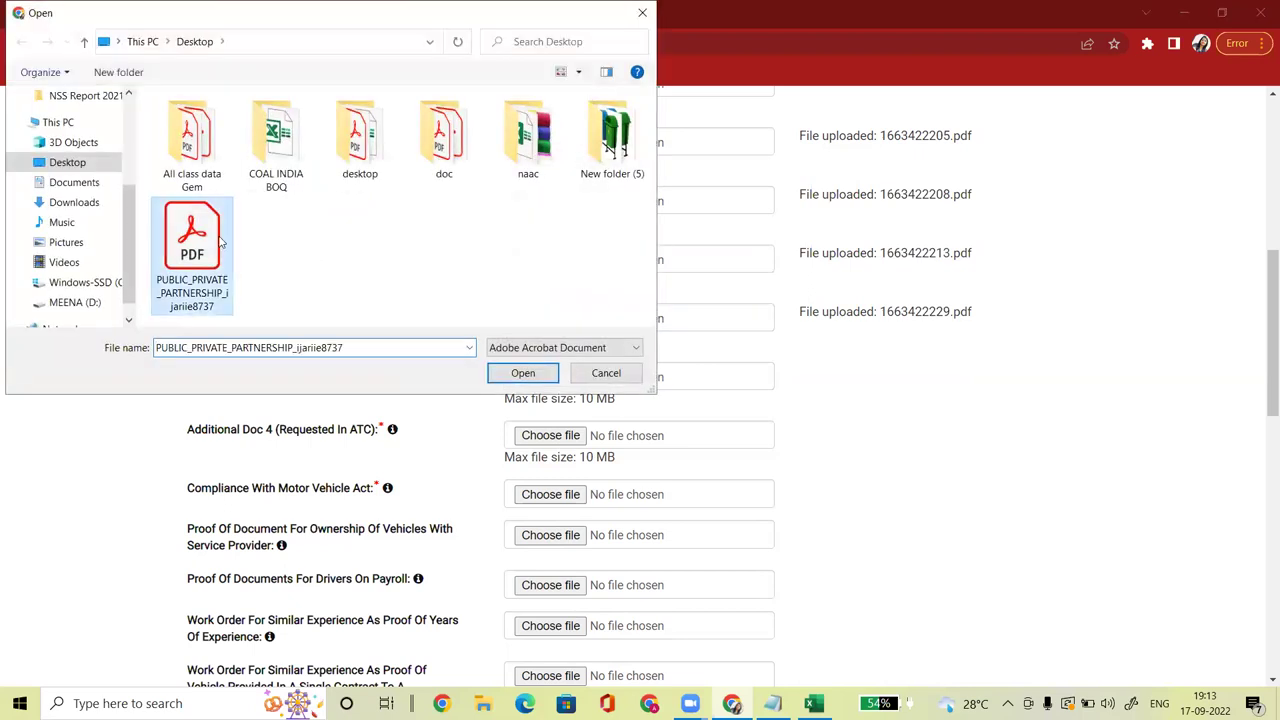
double_click(222, 241)
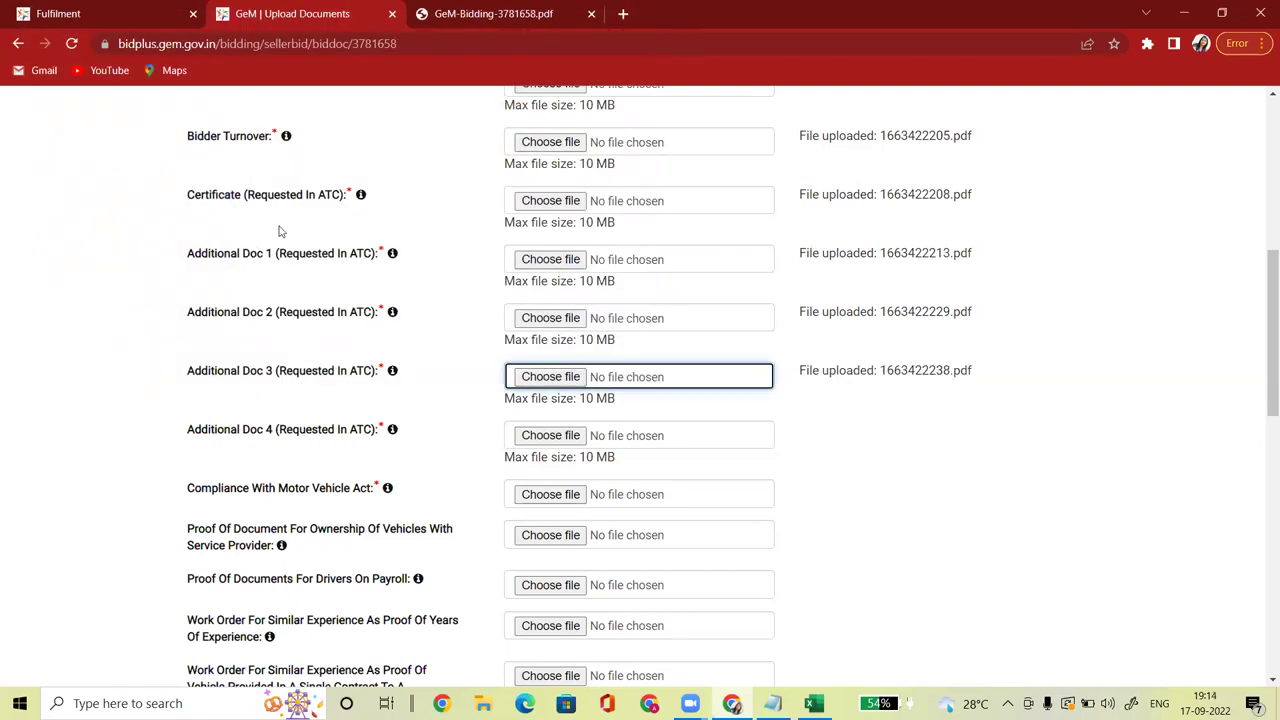
click(549, 436)
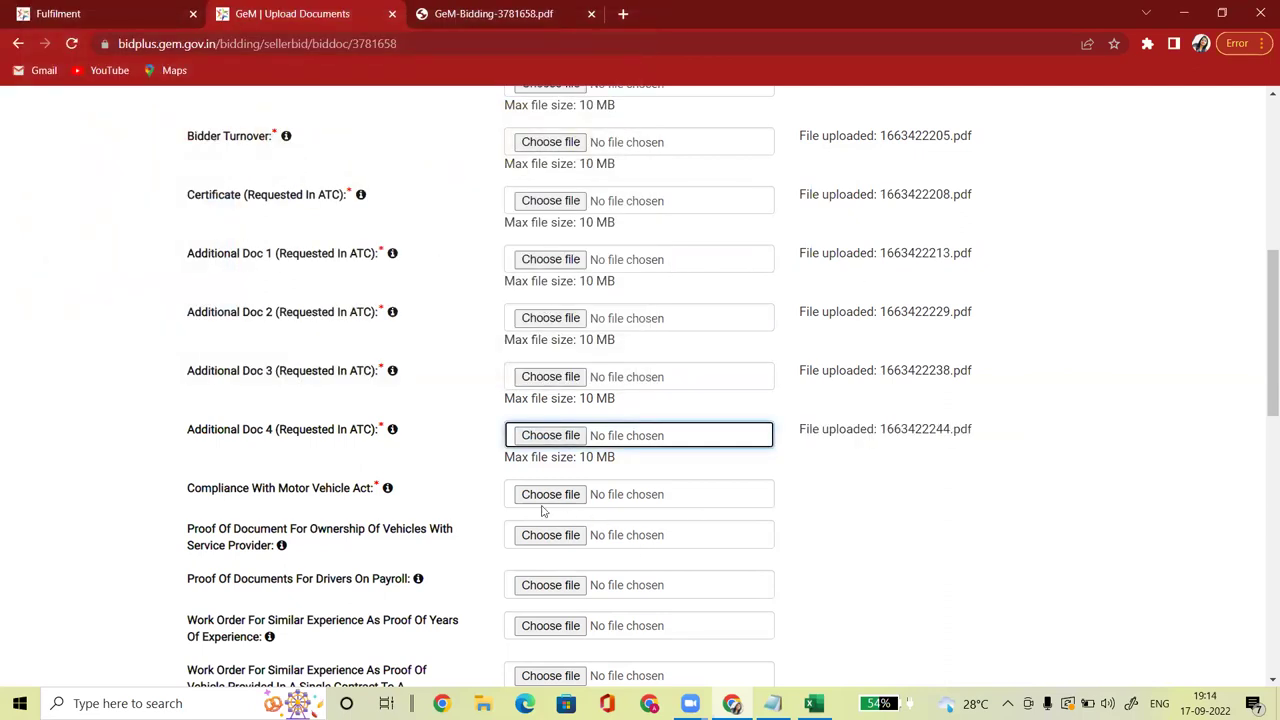
Step: Upload 1663422267.pdf for Compliance With Motor Vehicle Act
drag(187, 488, 375, 490)
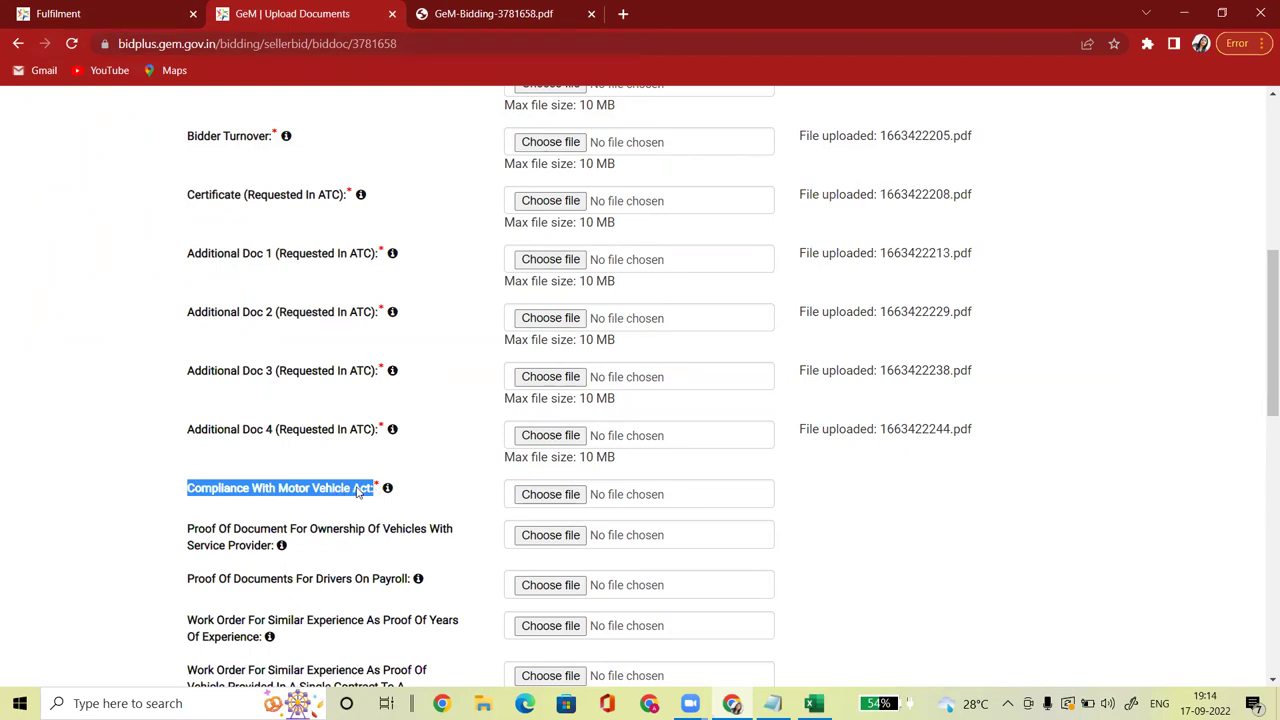
click(197, 500)
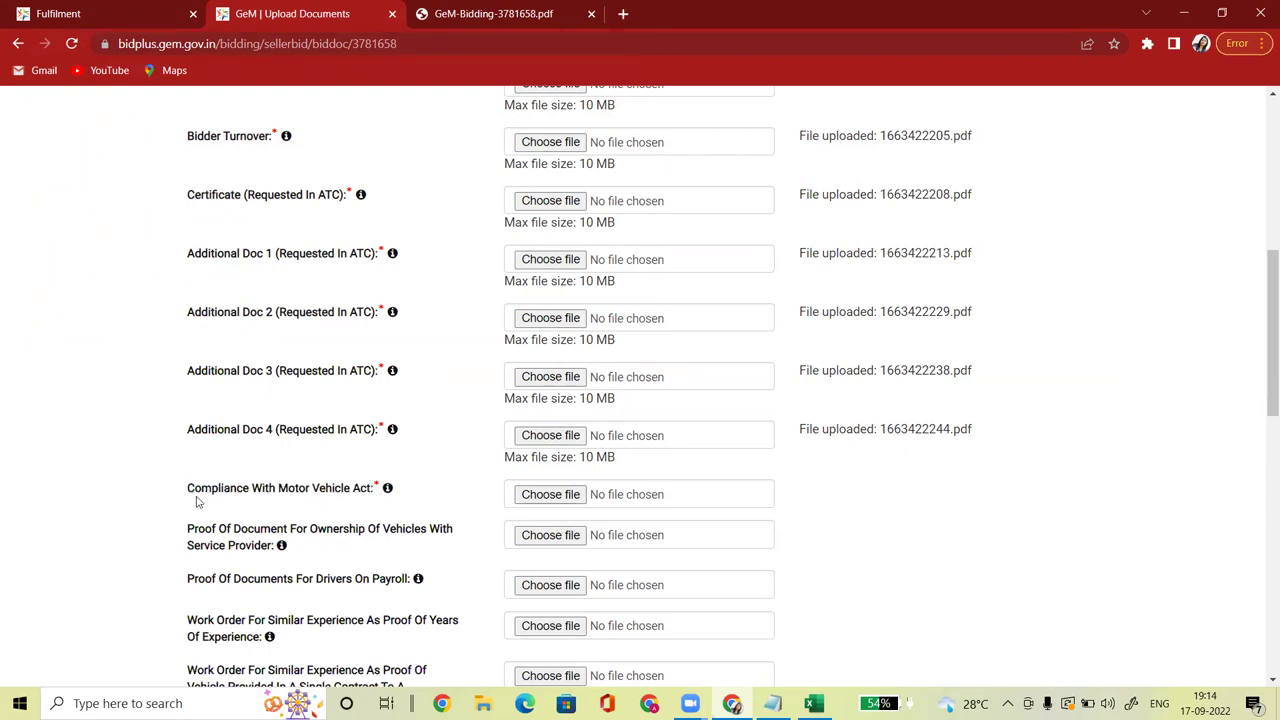
drag(191, 491, 375, 503)
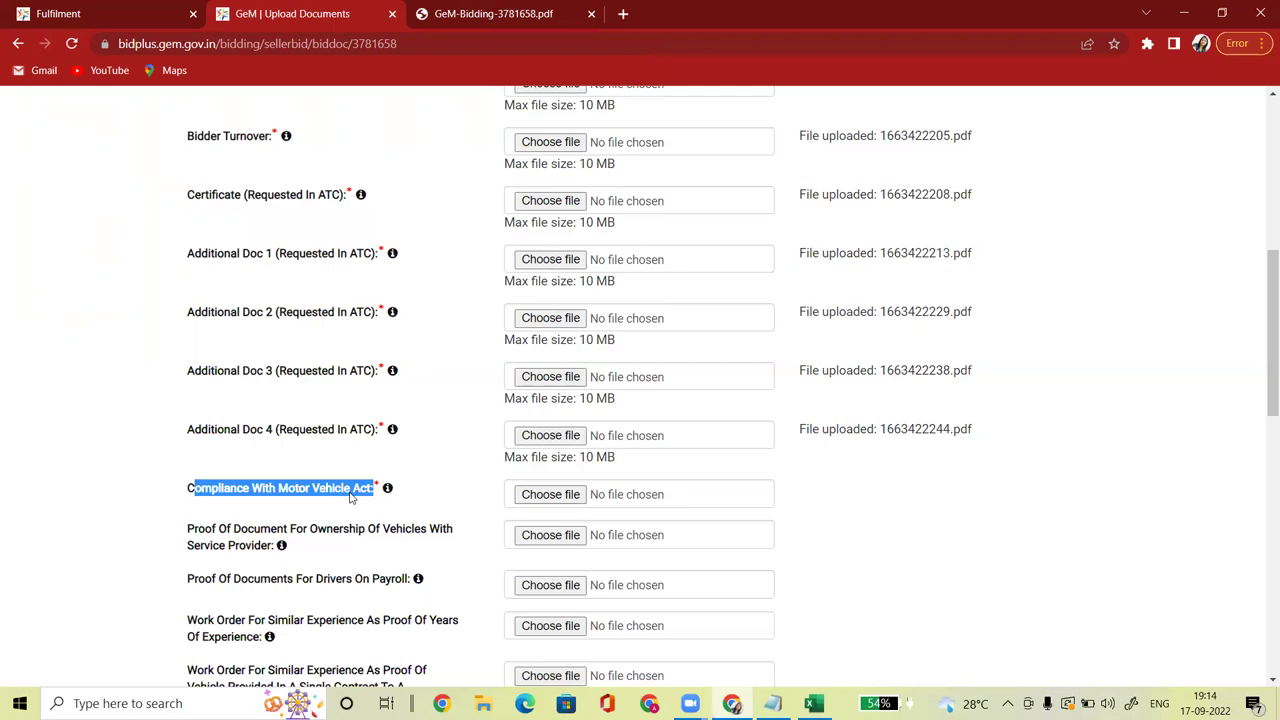
click(552, 495)
click(194, 255)
click(523, 373)
drag(1263, 418, 1262, 416)
scroll(1260, 416, down, 3)
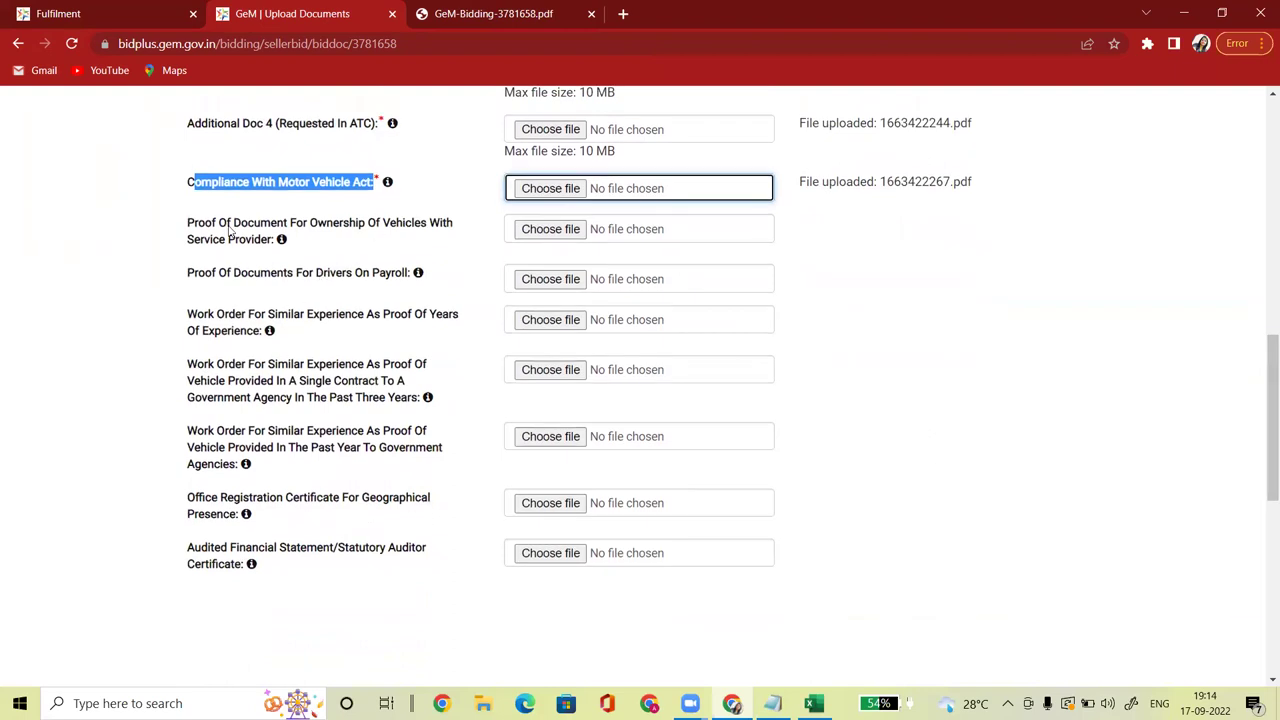
drag(192, 223, 393, 238)
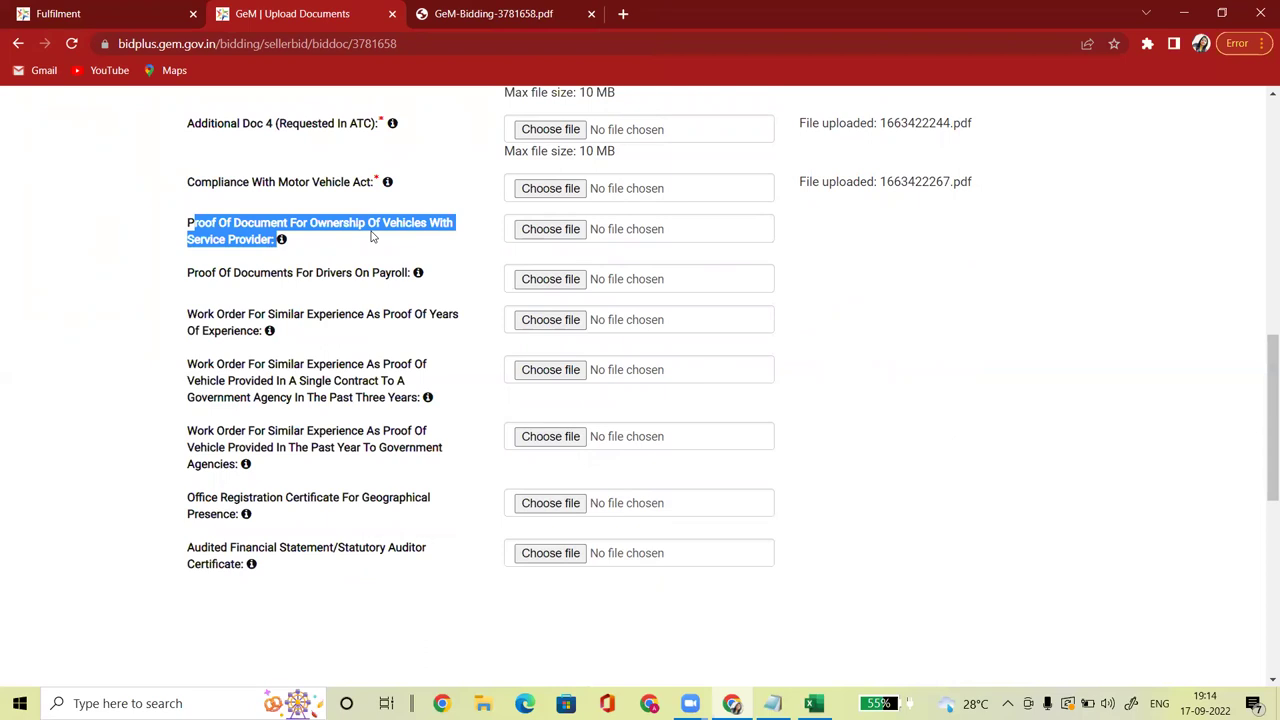
drag(190, 273, 421, 283)
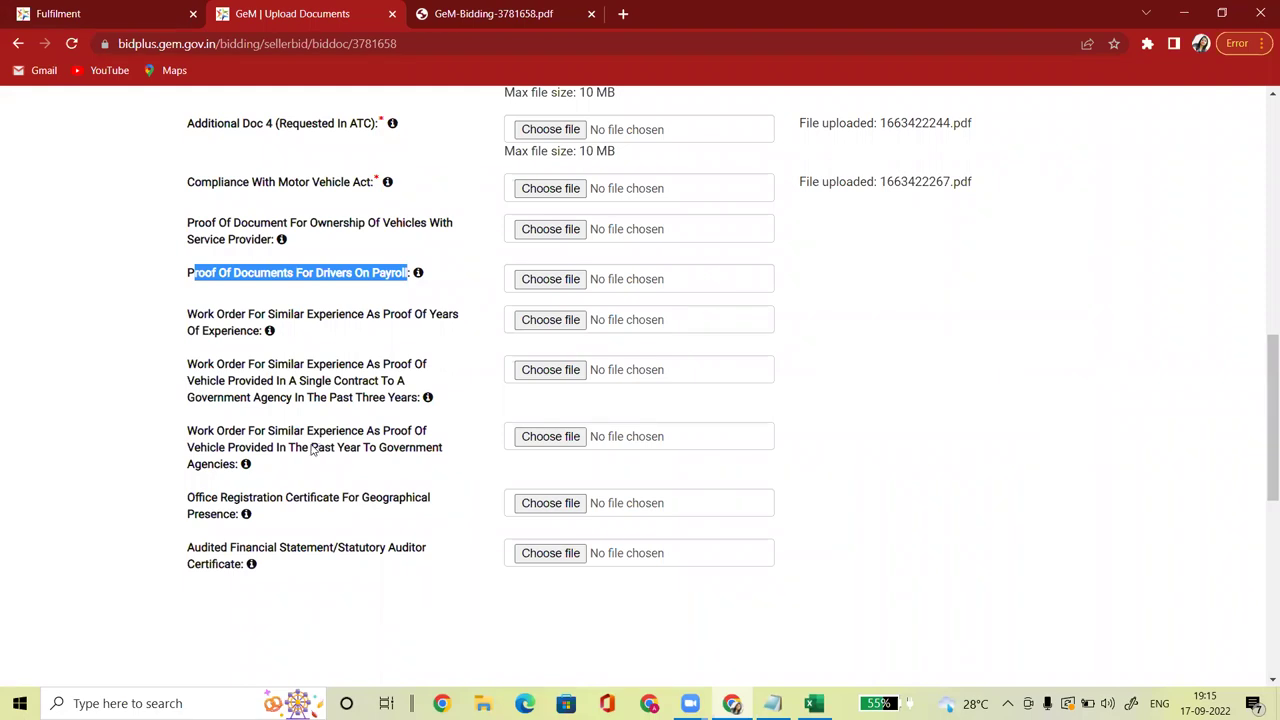
drag(189, 497, 337, 526)
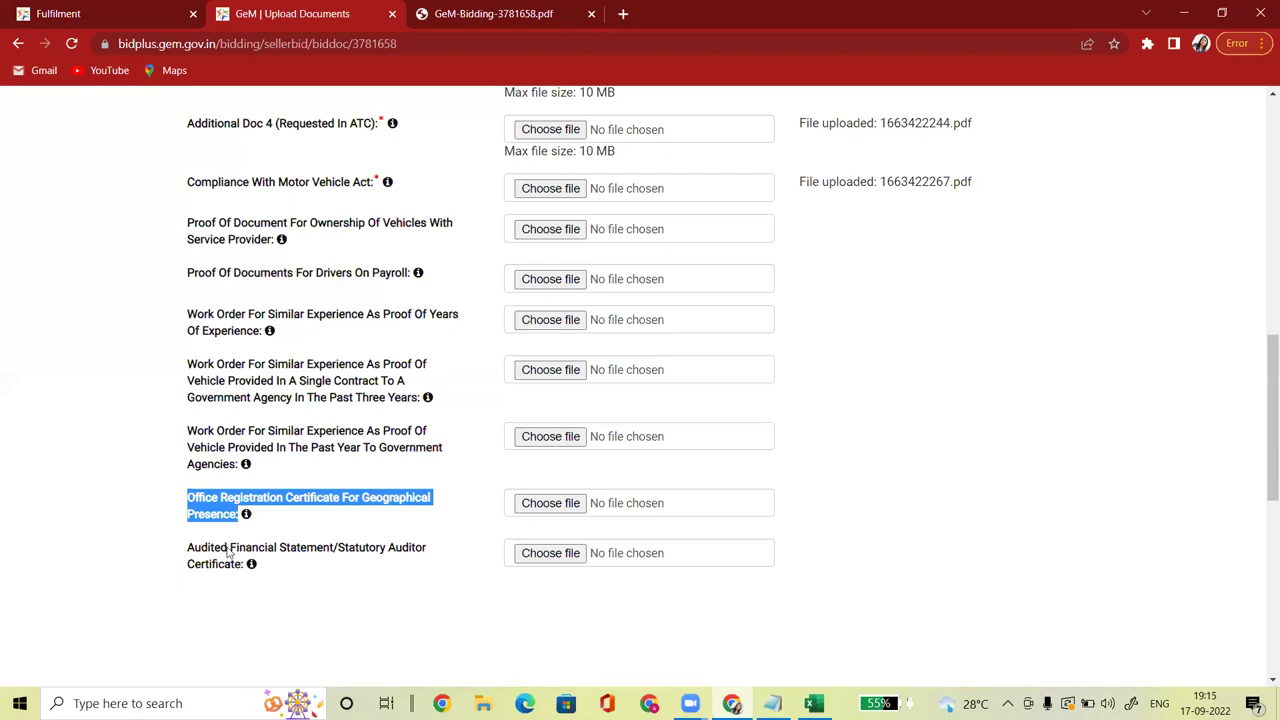
drag(184, 550, 397, 563)
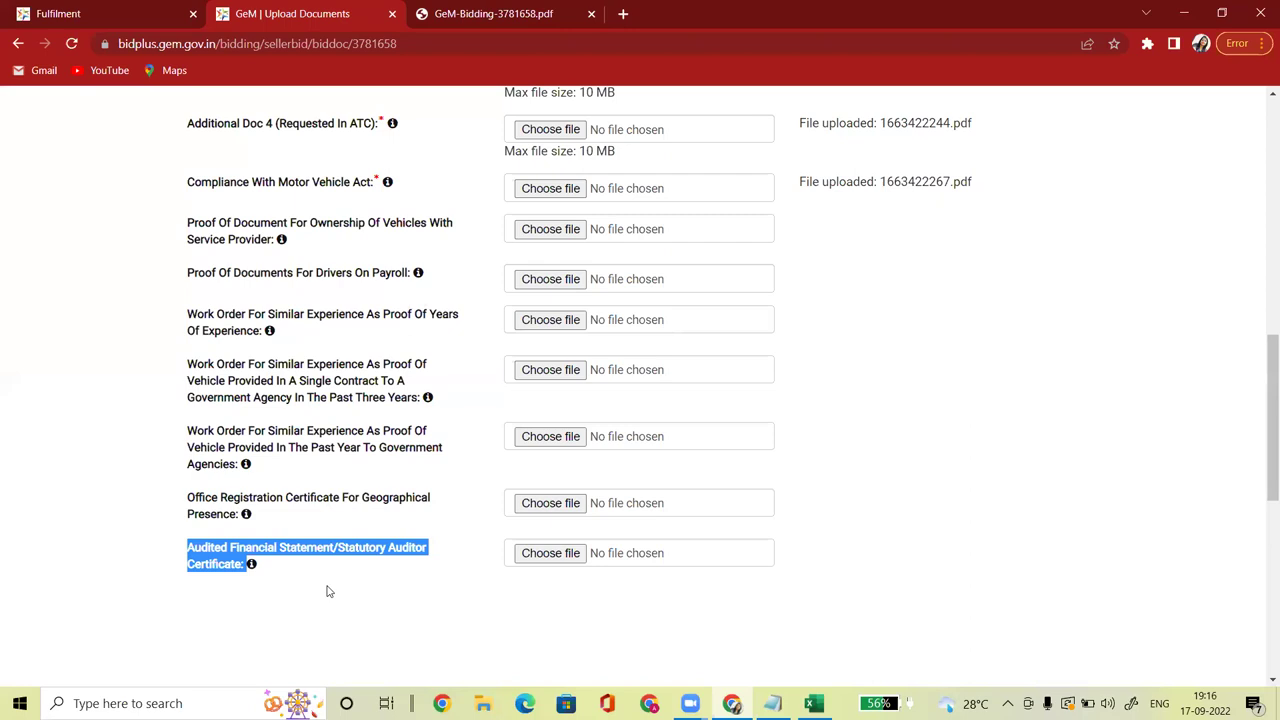
click(882, 460)
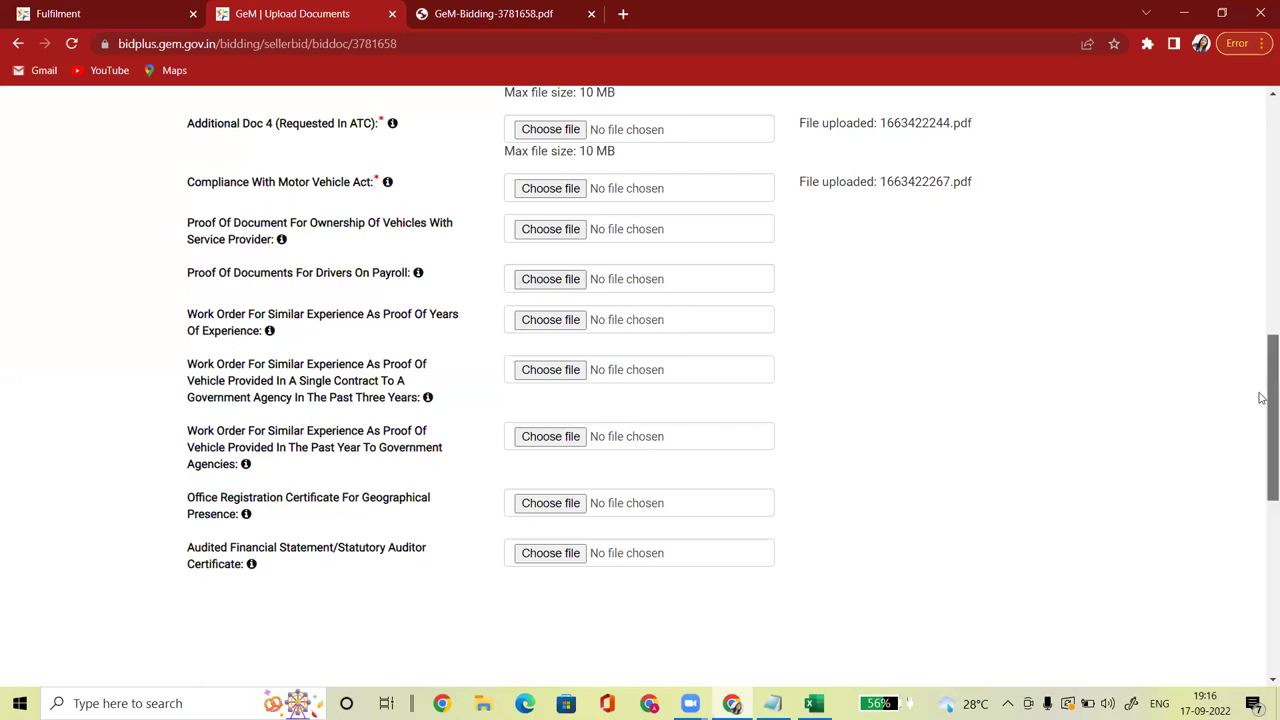
Step: Check the EMD exemption question and the bid PDF's 30000 EMD amount
scroll(1230, 398, down, 1)
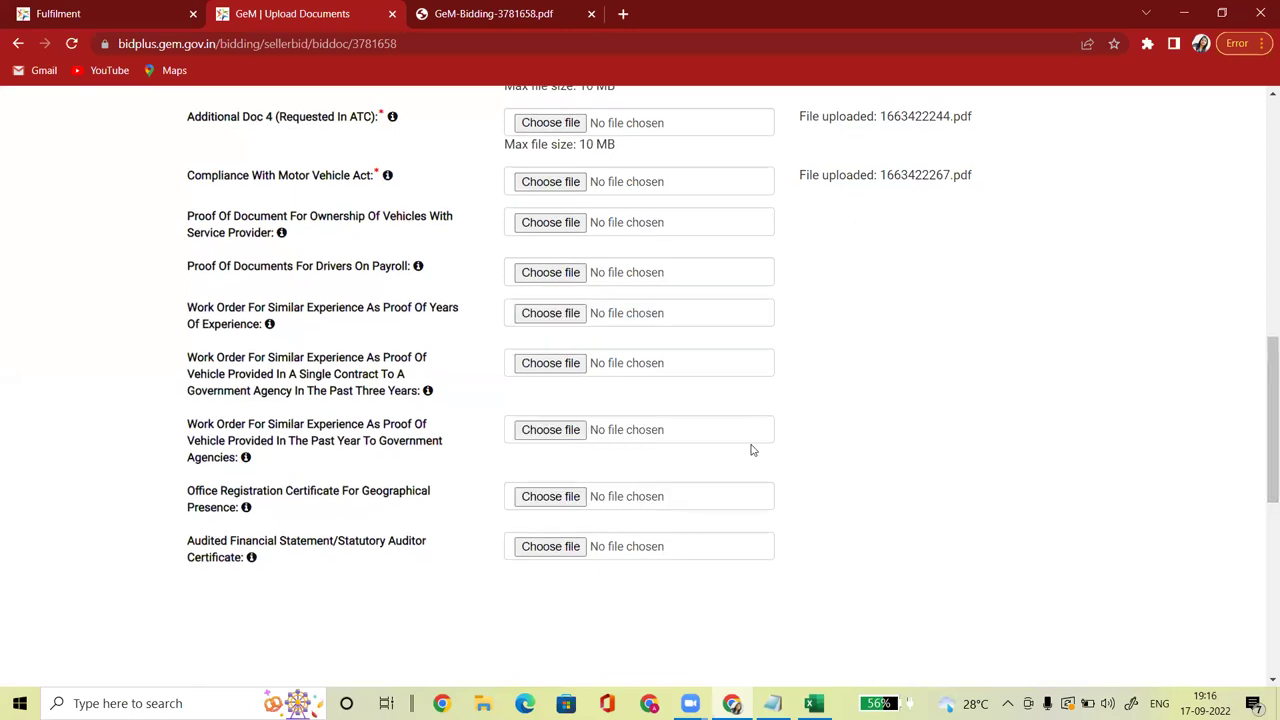
drag(1265, 455, 1262, 528)
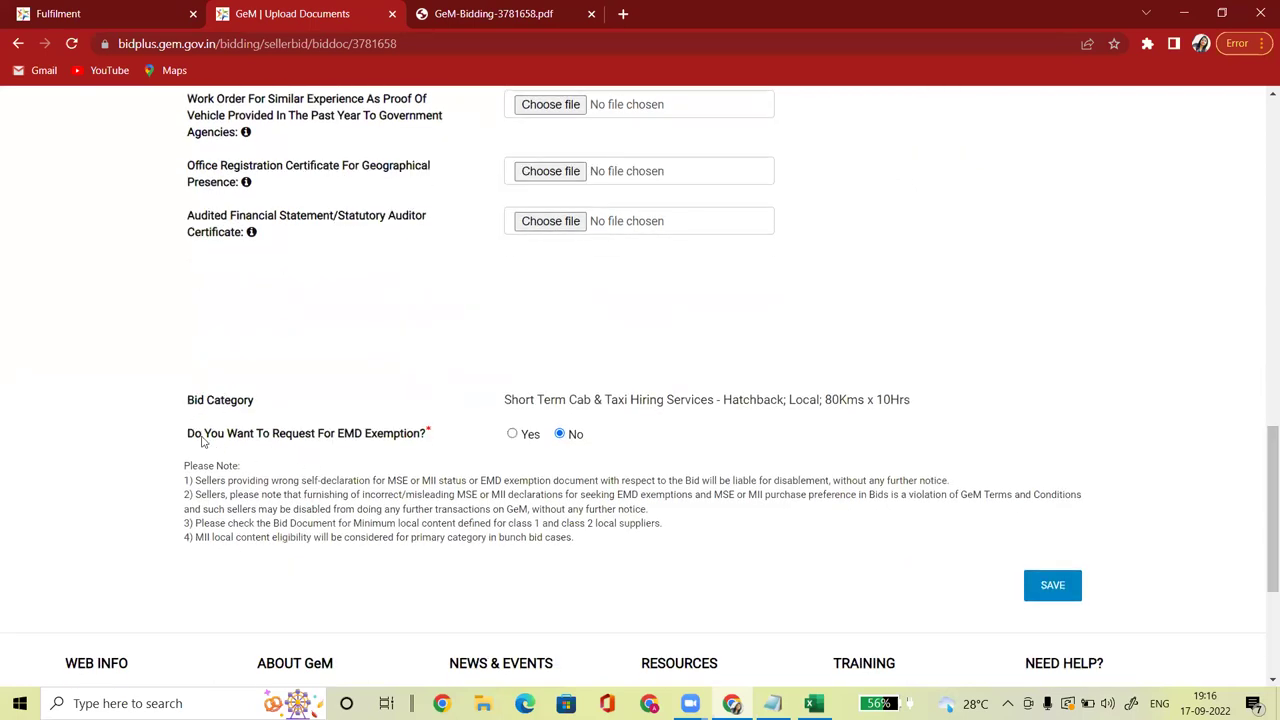
drag(177, 437, 438, 446)
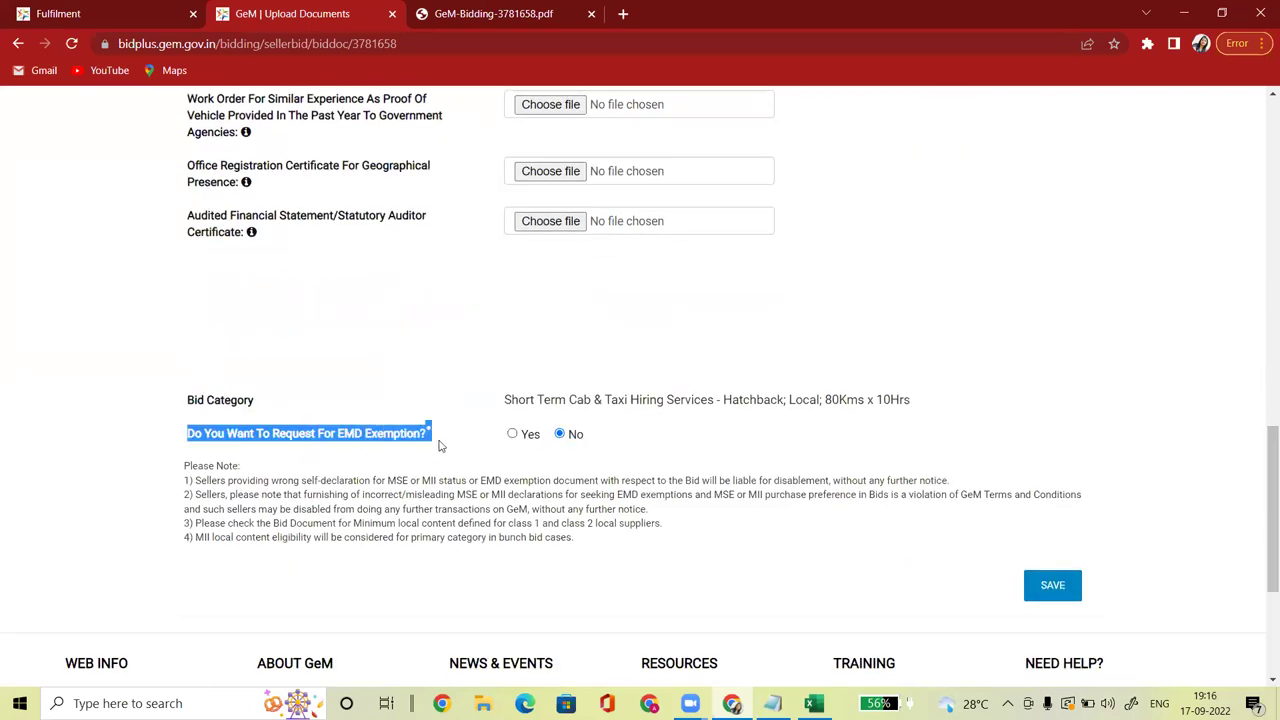
drag(1266, 457, 1172, 161)
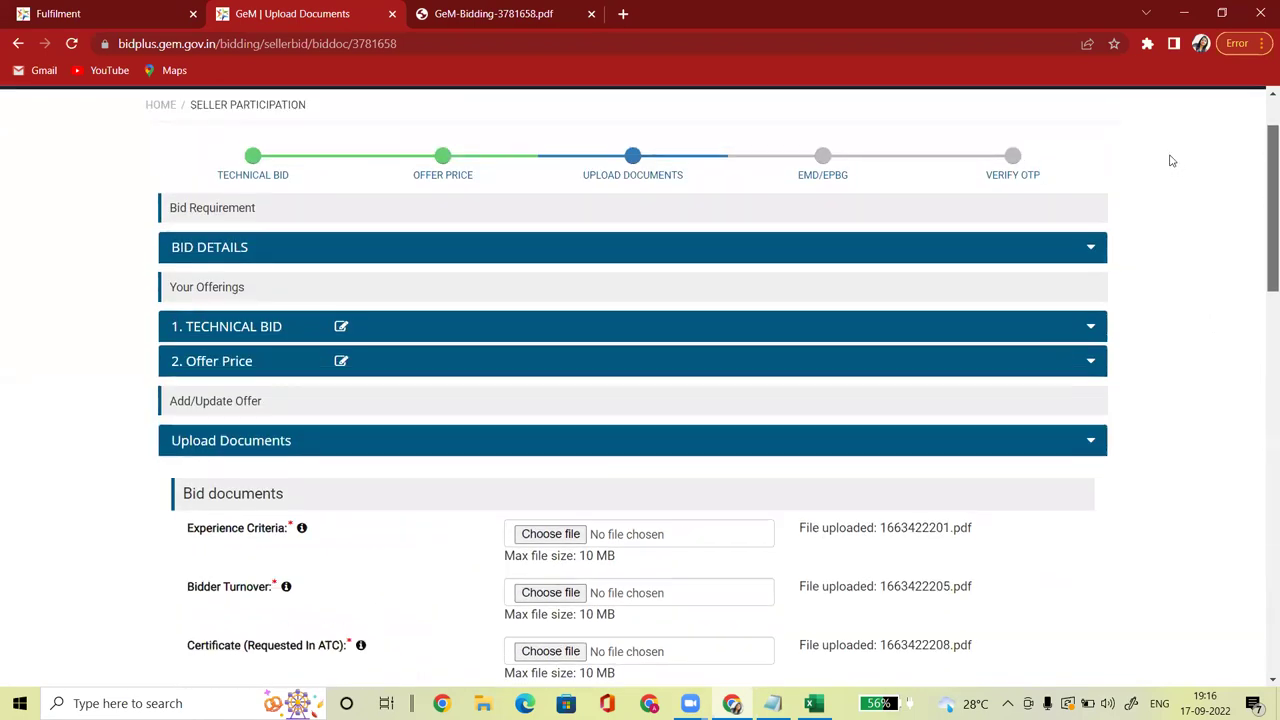
click(478, 10)
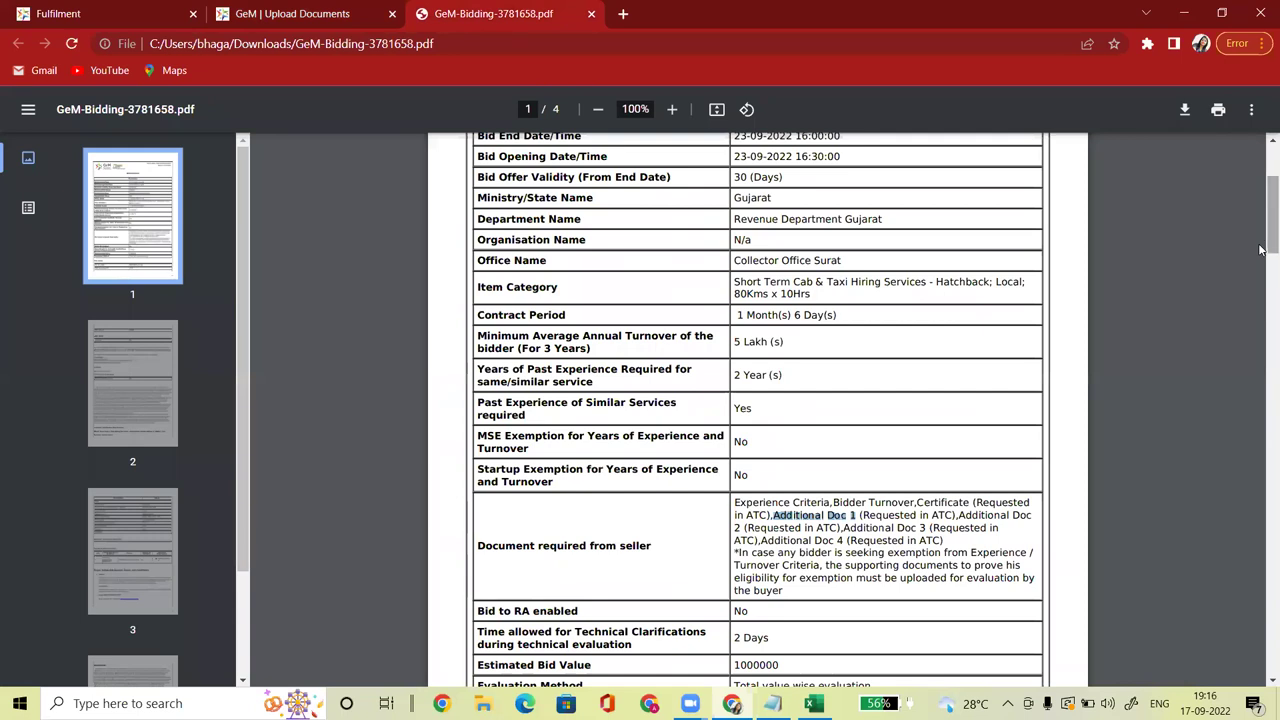
scroll(1260, 250, down, 5)
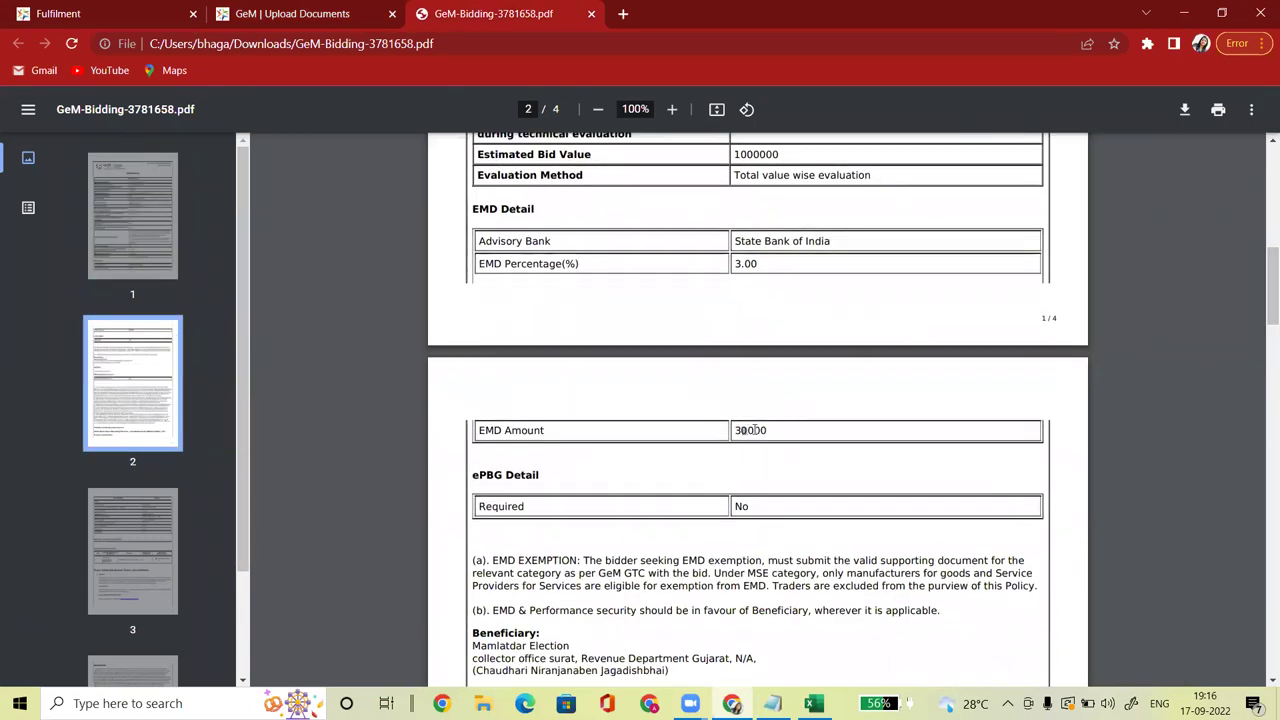
drag(767, 431, 744, 433)
click(266, 14)
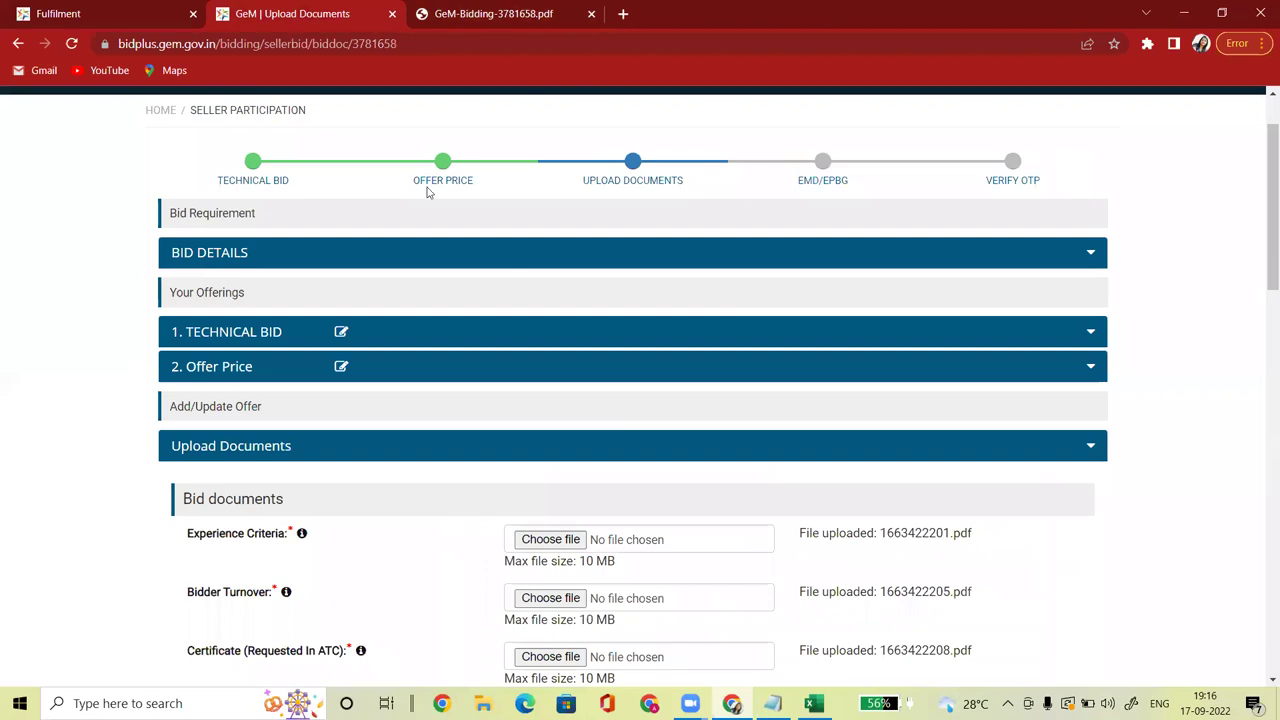
Step: Leave EMD exemption set to No and save the uploaded documents
drag(1265, 195, 1263, 477)
click(621, 416)
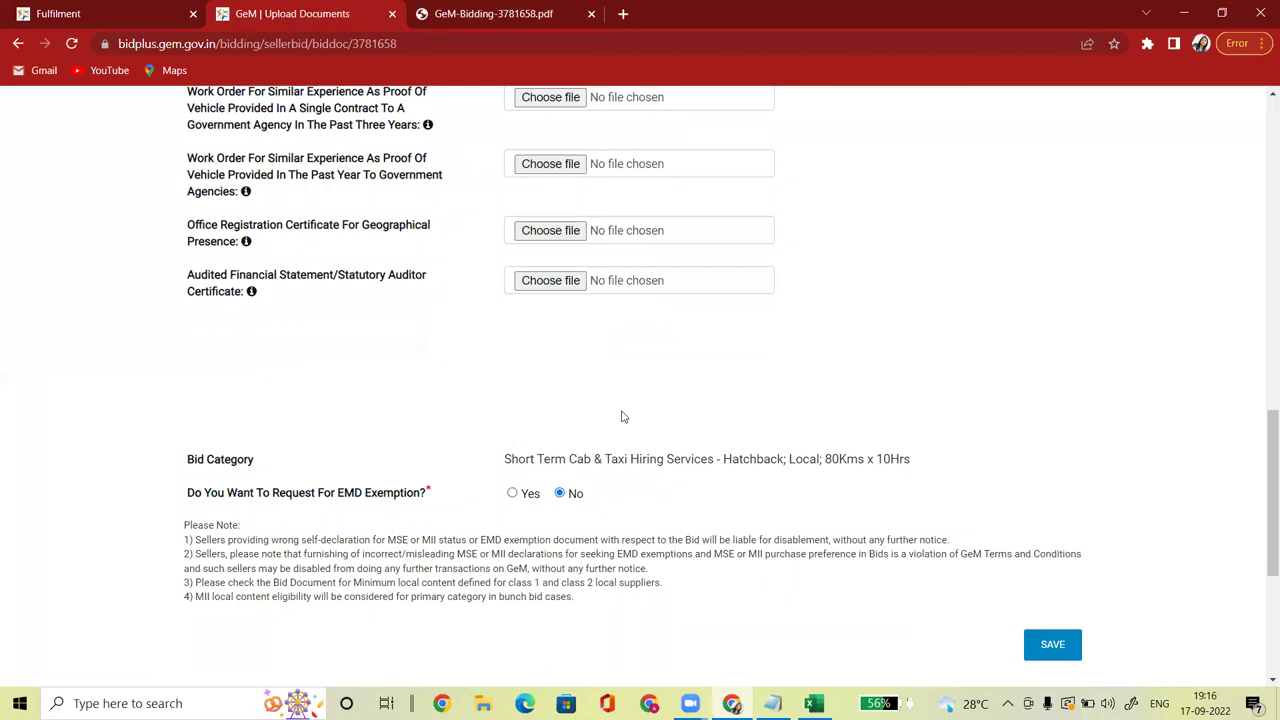
click(512, 493)
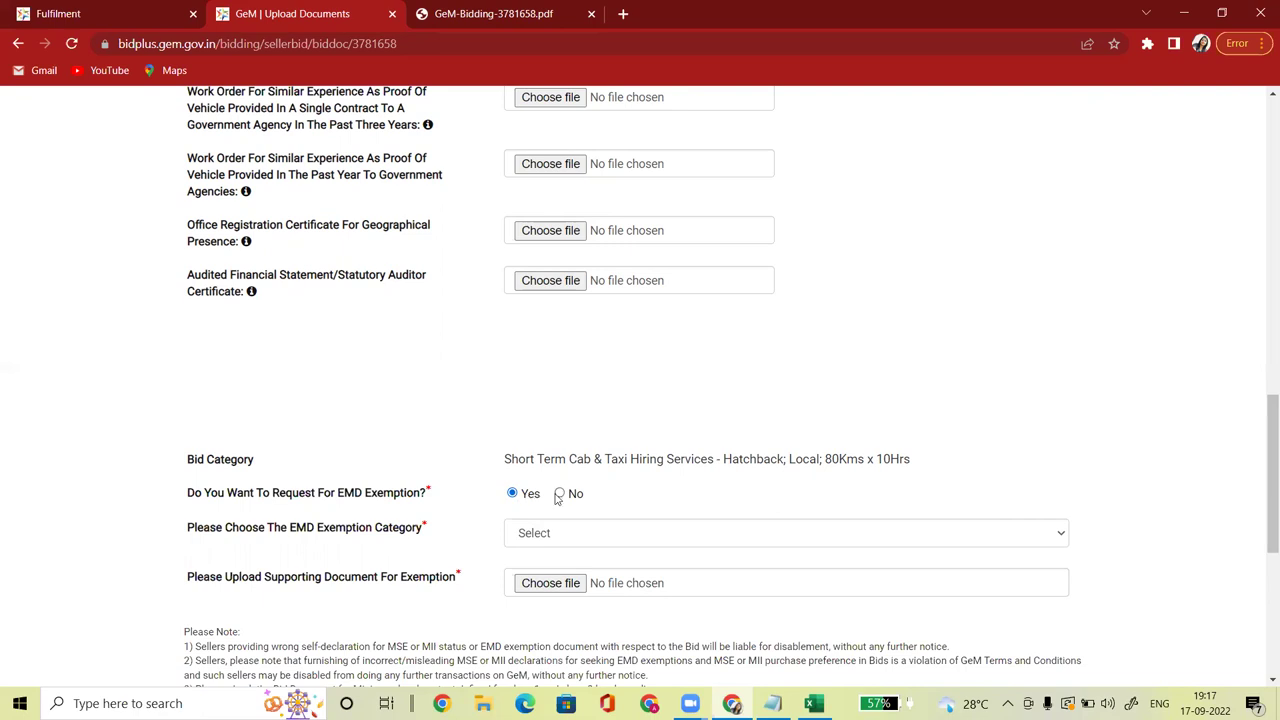
click(561, 494)
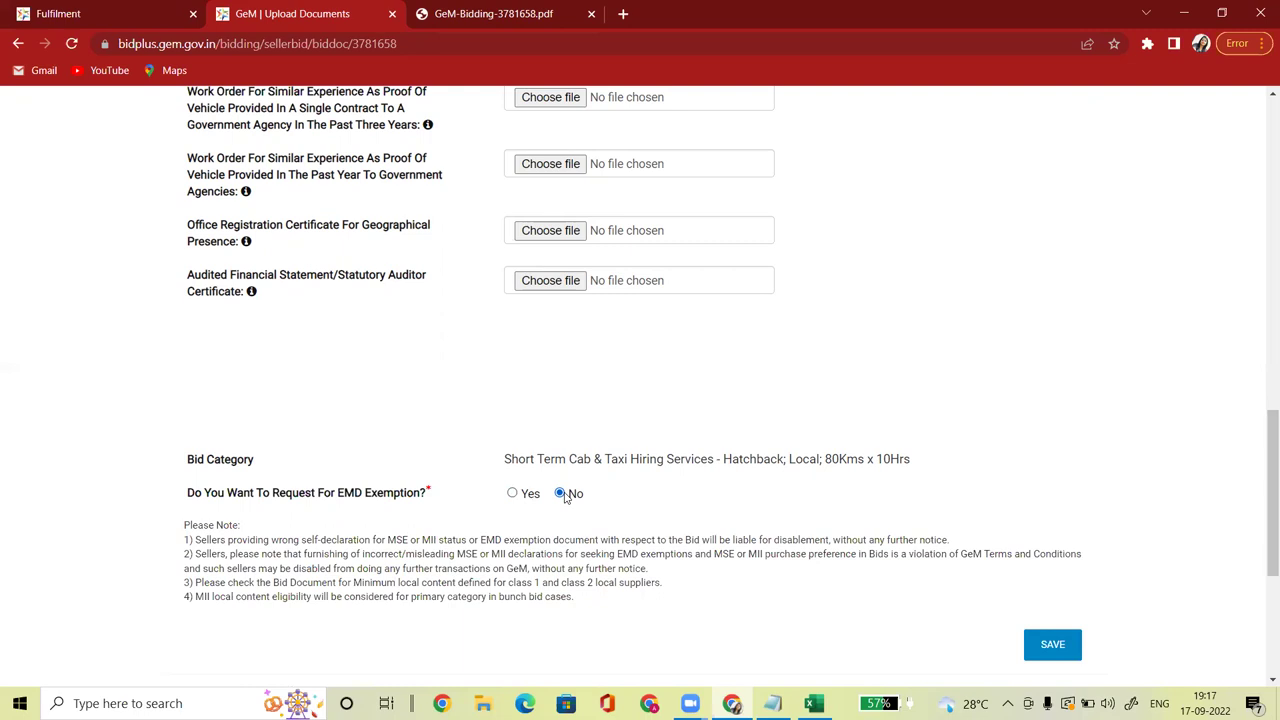
click(1053, 646)
drag(1263, 275, 1260, 474)
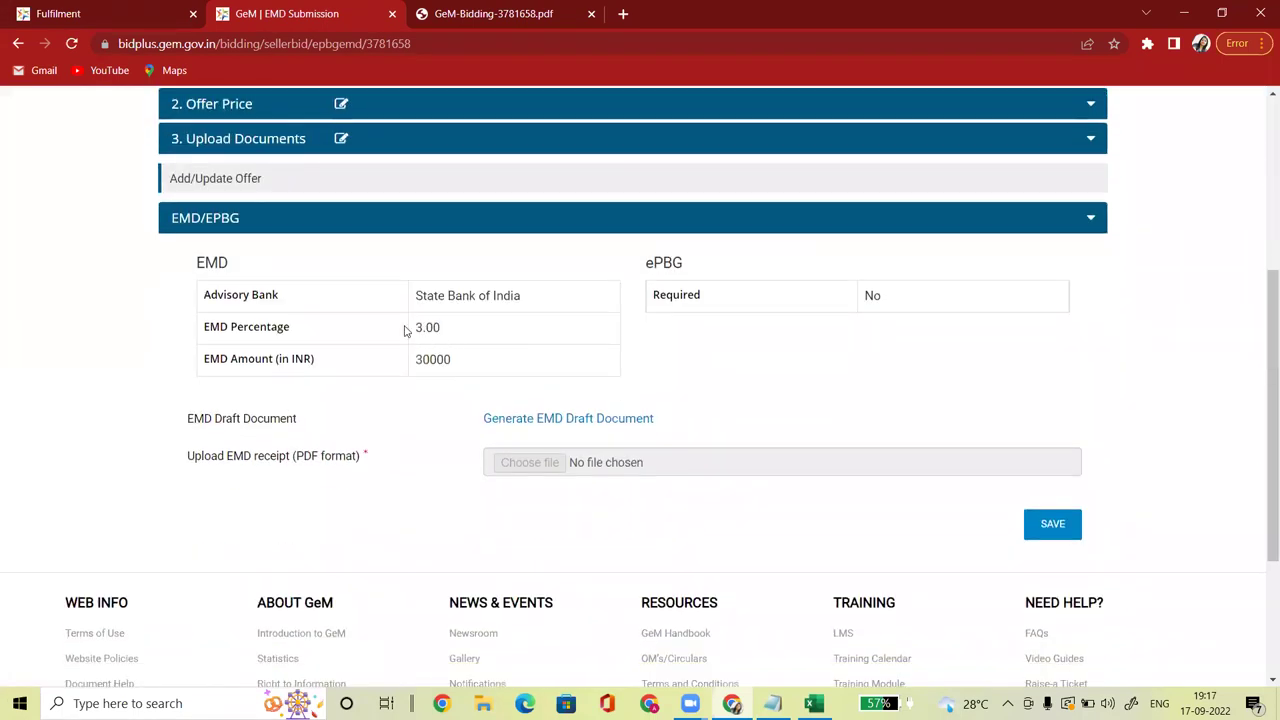
Step: Generate and download the EMD draft for the 30000 amount, then open its PDF
drag(414, 362, 458, 366)
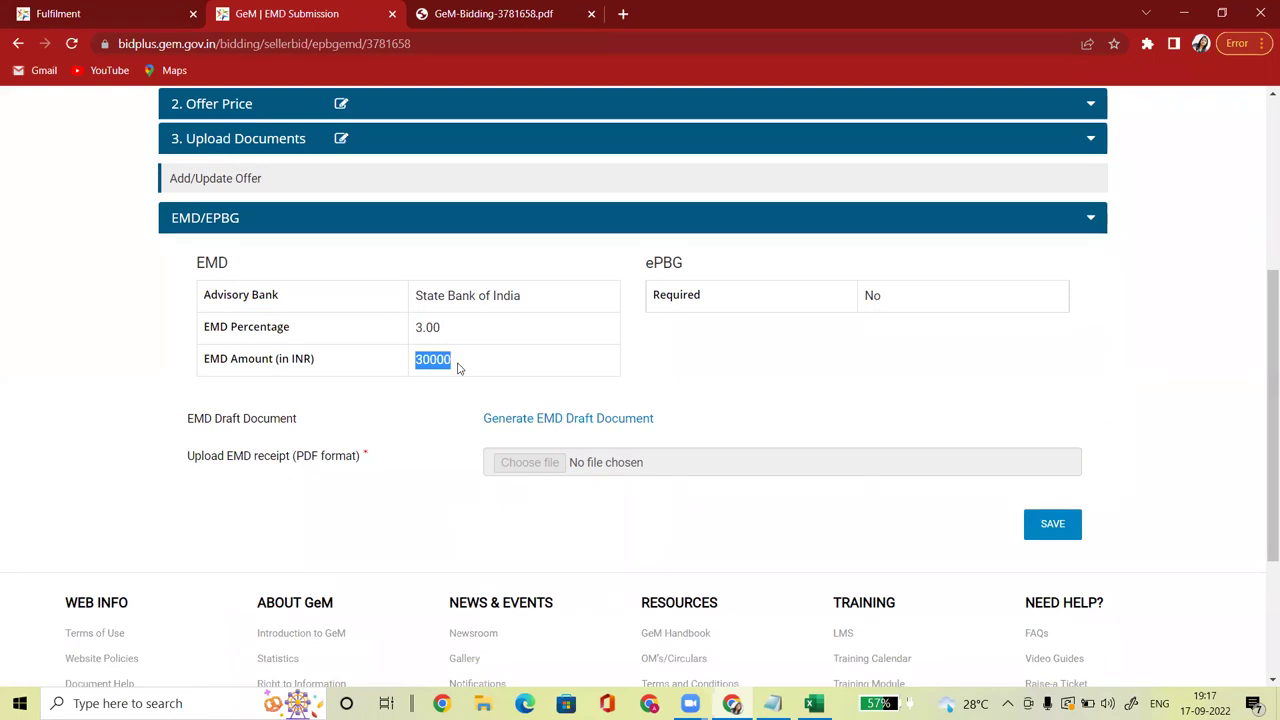
click(543, 419)
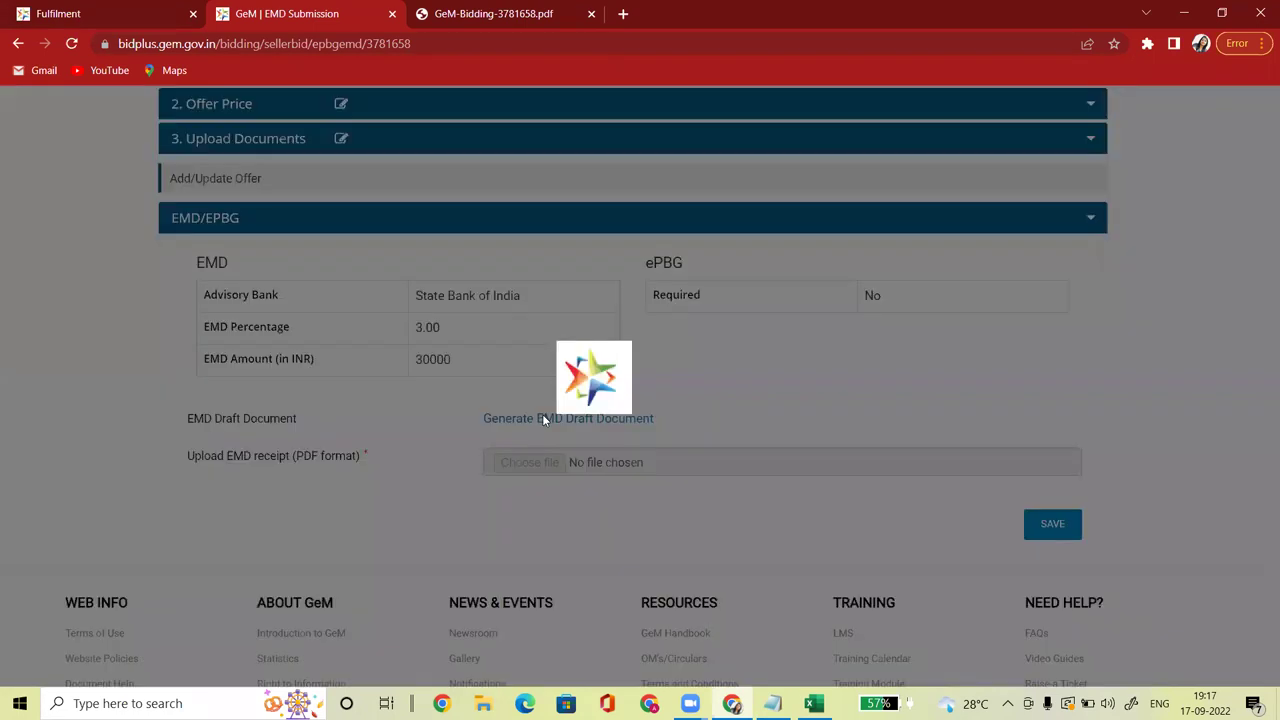
click(772, 155)
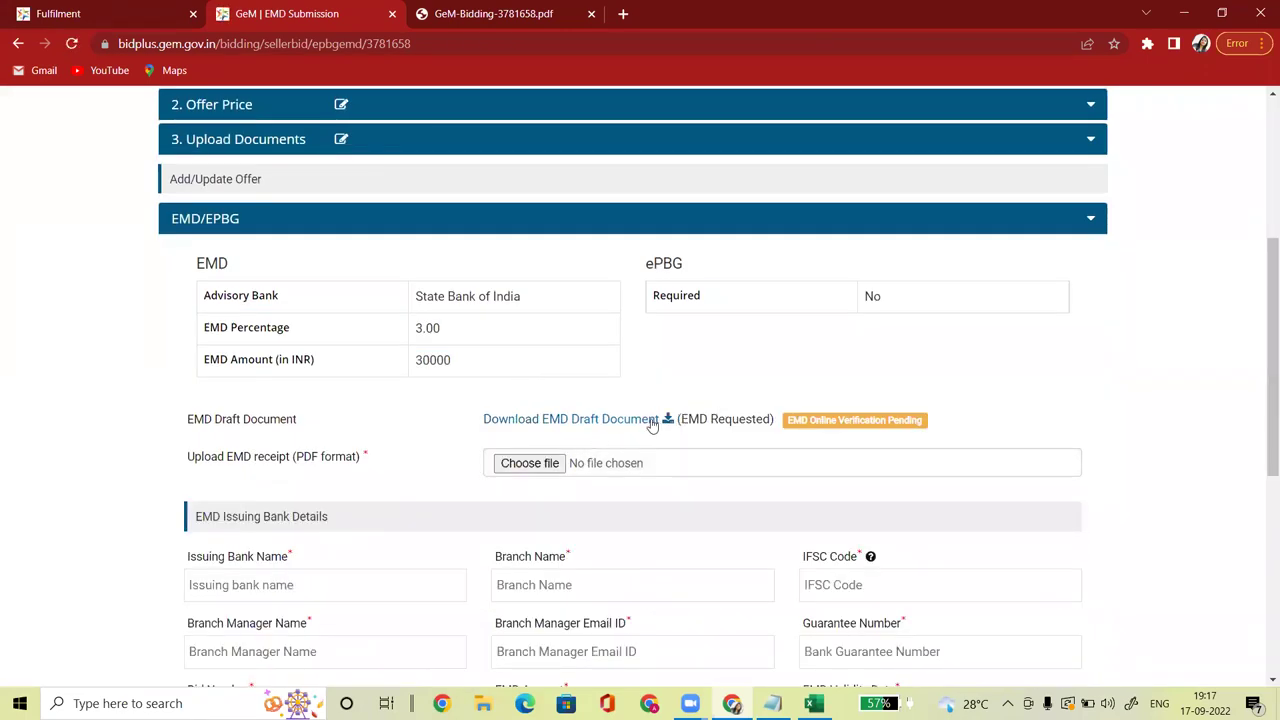
click(667, 421)
click(96, 665)
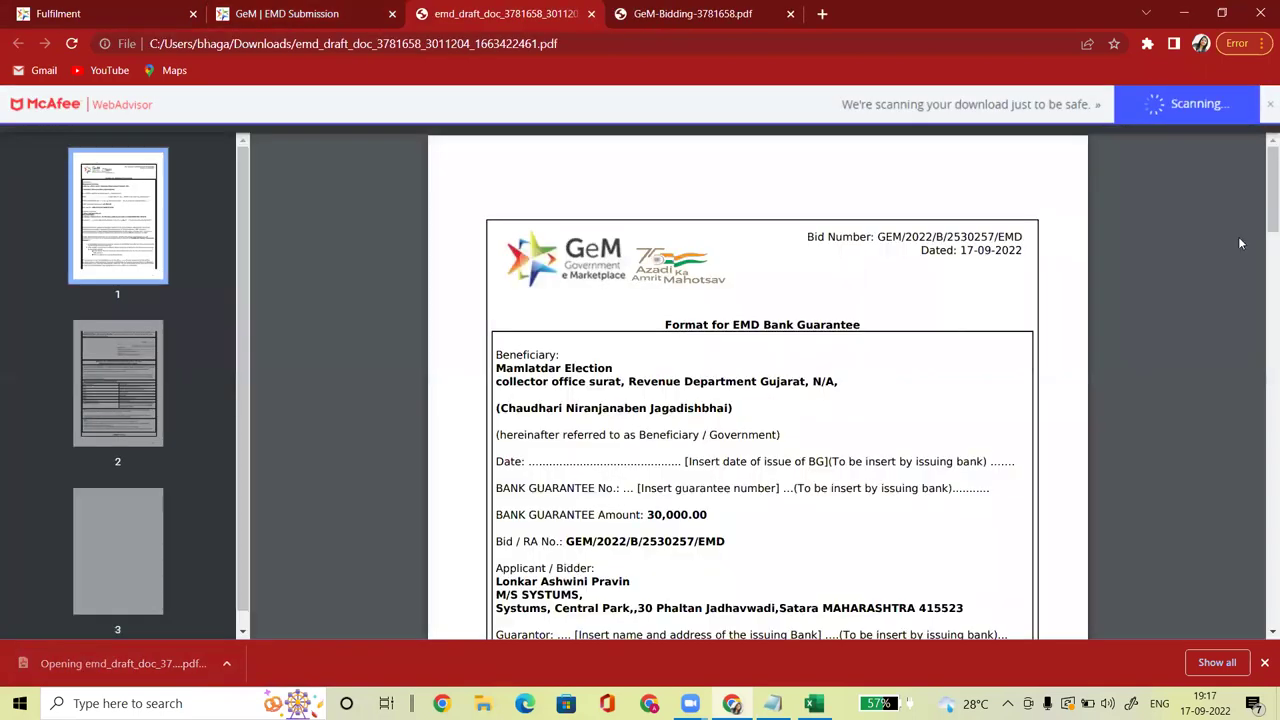
Step: Check the draft's beneficiary details, 07-12-2022 validity date and 30000 amount
scroll(1240, 243, down, 2)
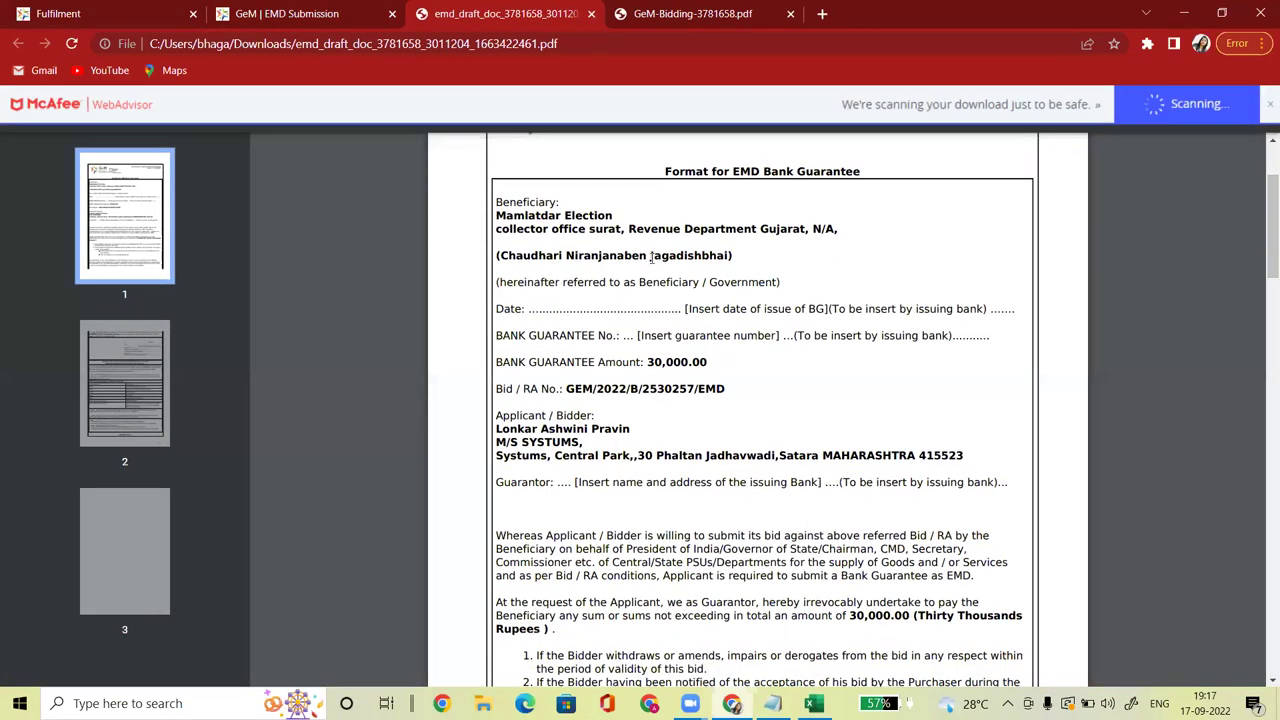
drag(501, 254, 621, 256)
drag(497, 212, 721, 262)
drag(1262, 229, 1260, 418)
drag(767, 453, 831, 452)
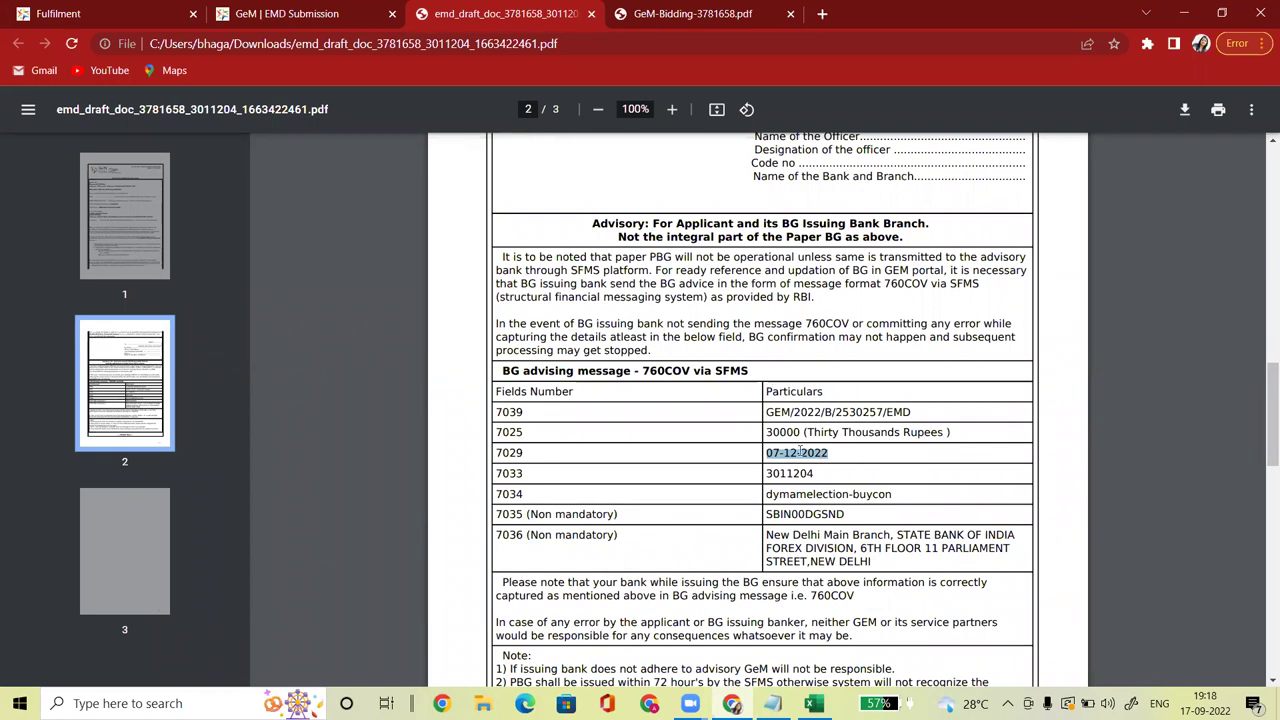
drag(801, 431, 774, 432)
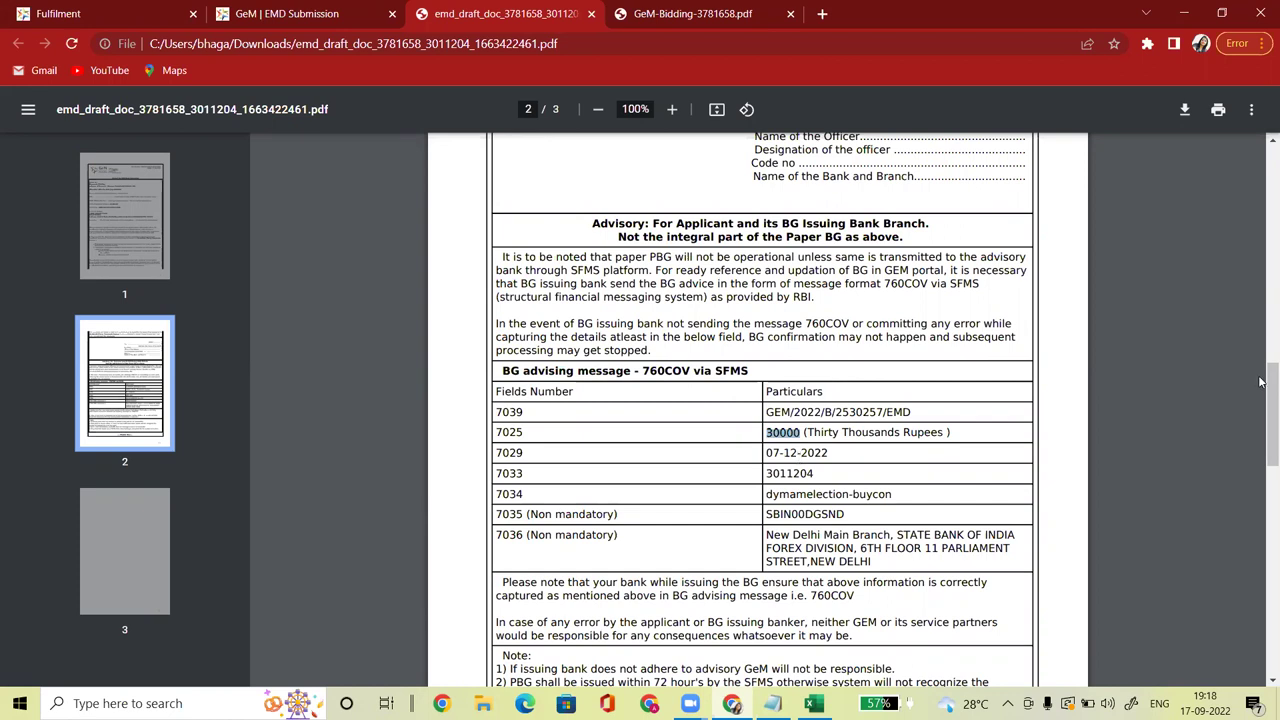
scroll(1263, 395, up, 10)
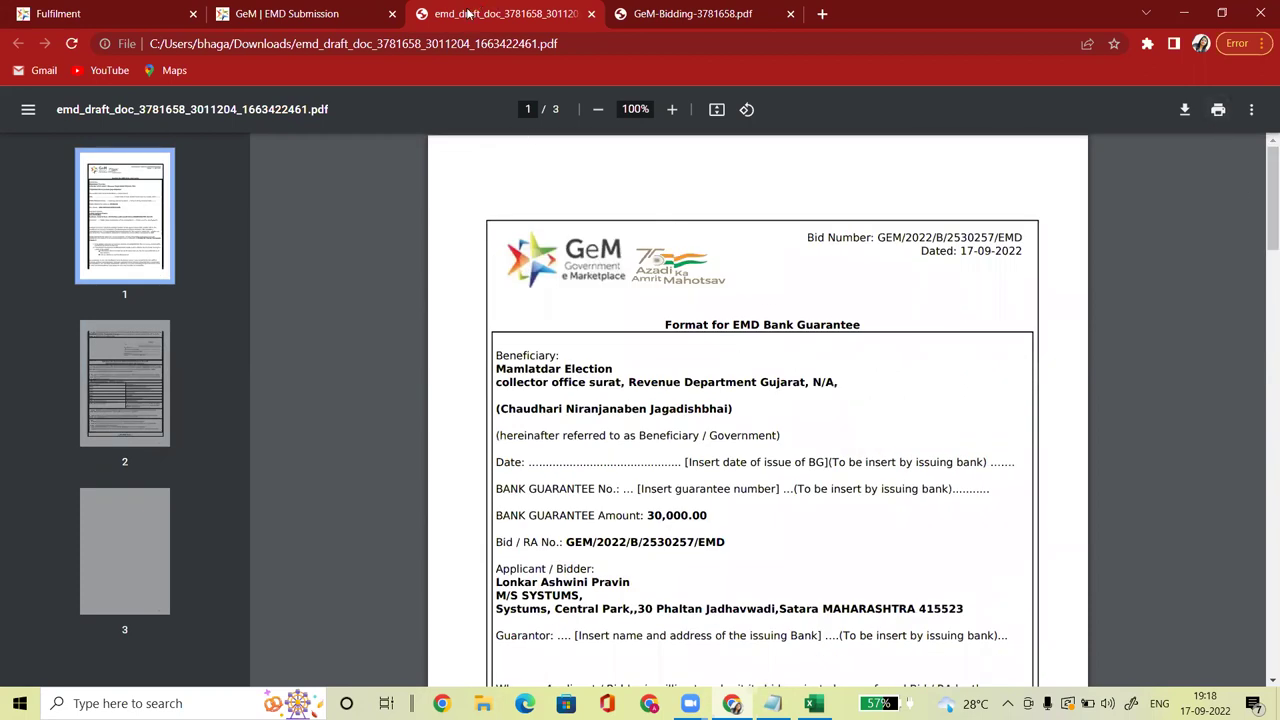
click(308, 16)
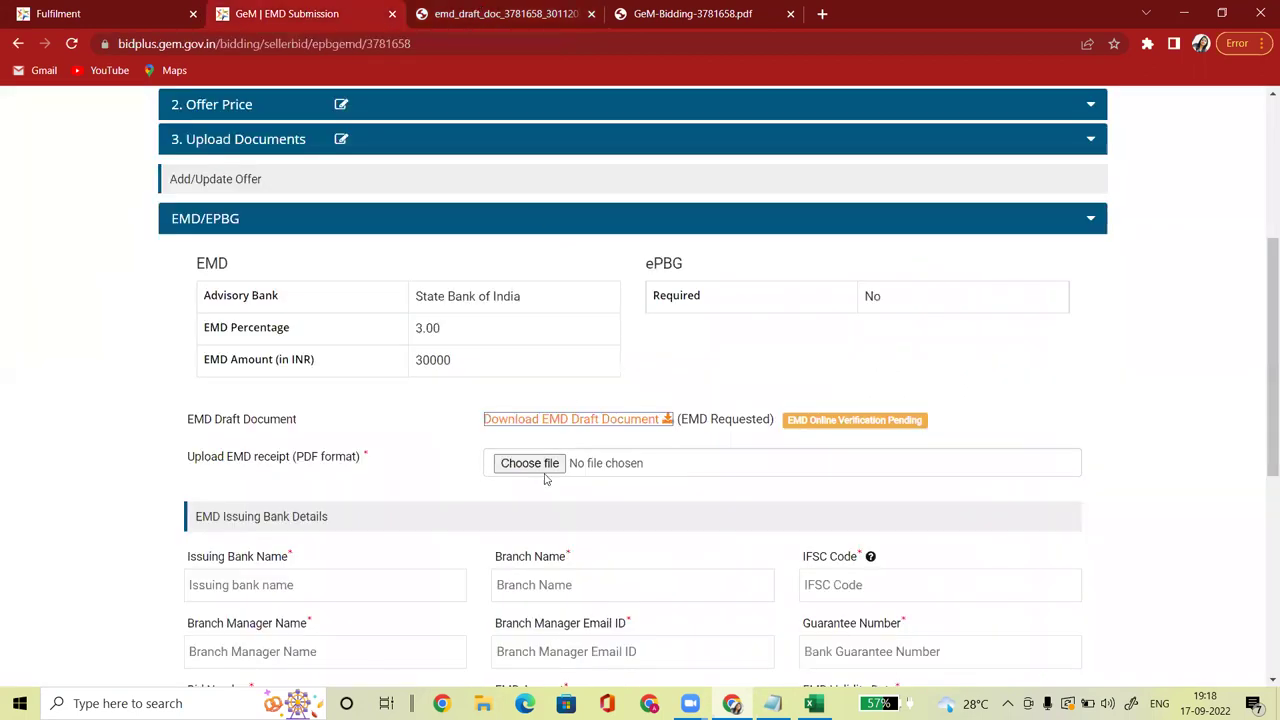
Step: Upload the EMD receipt PDF and acknowledge the upload success message
click(529, 463)
double_click(170, 258)
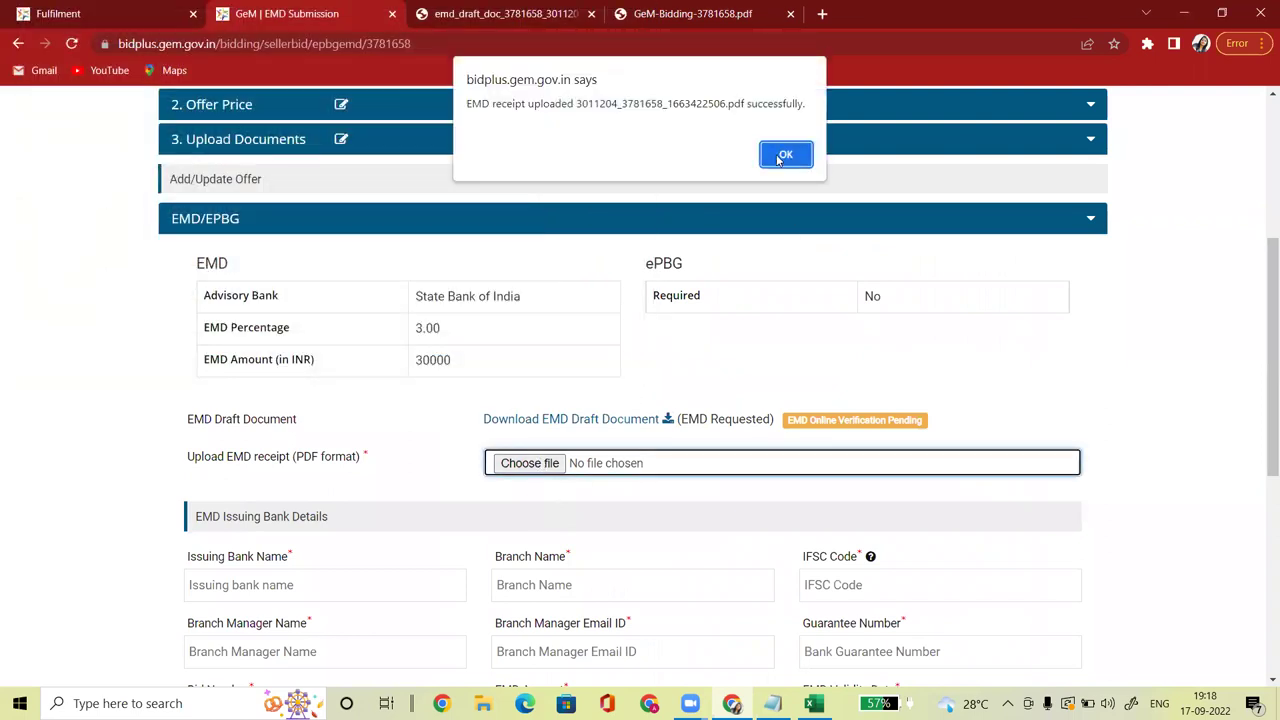
click(784, 156)
drag(1262, 298, 1264, 372)
Step: Enter issuing bank HDFC, branch KOTHRUD and the branch's IFSC code
click(283, 391)
text(HDFC)
click(538, 390)
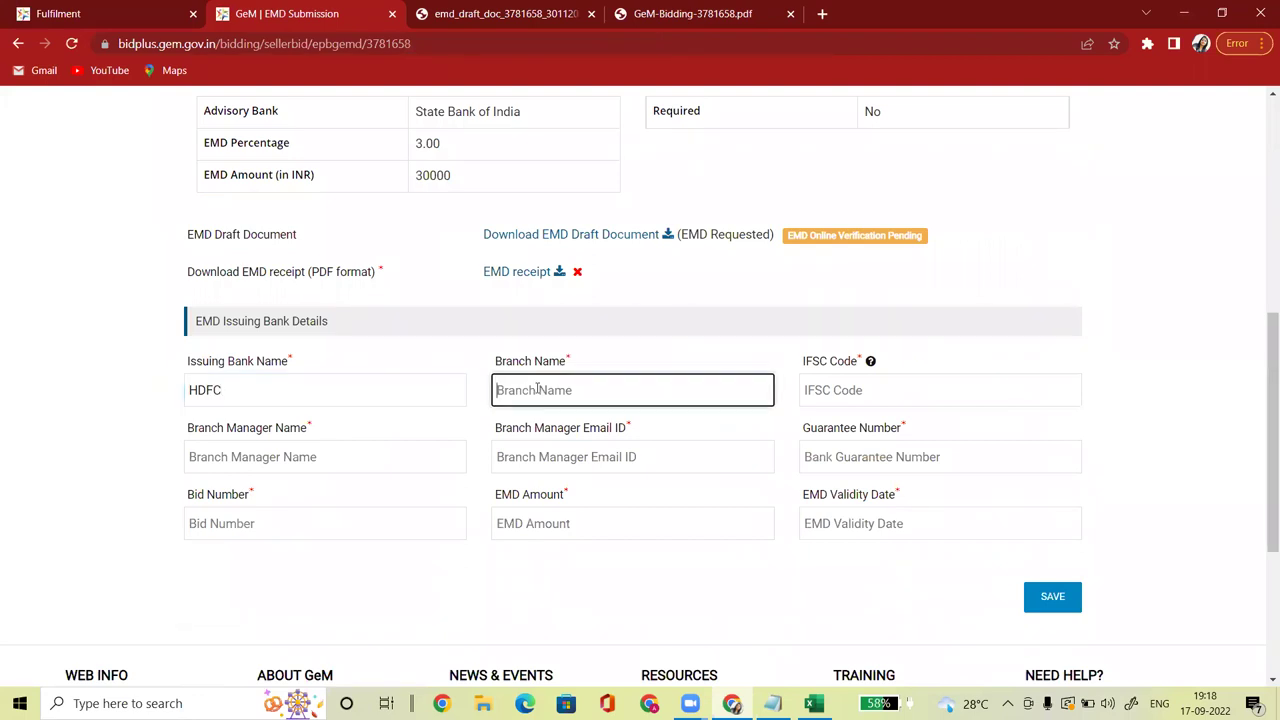
text(KOTHRUD)
click(817, 392)
text(HDFC0000885)
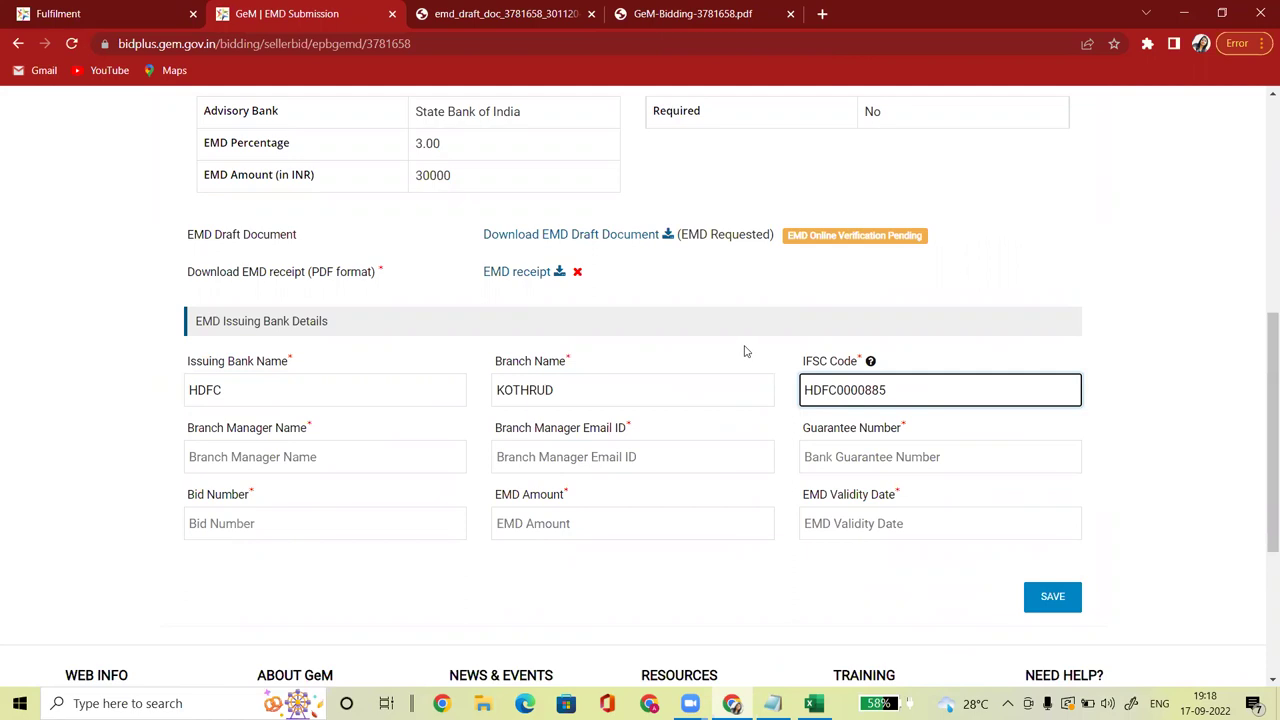
click(745, 348)
Step: Enter the branch manager's name and e-mail address
click(262, 455)
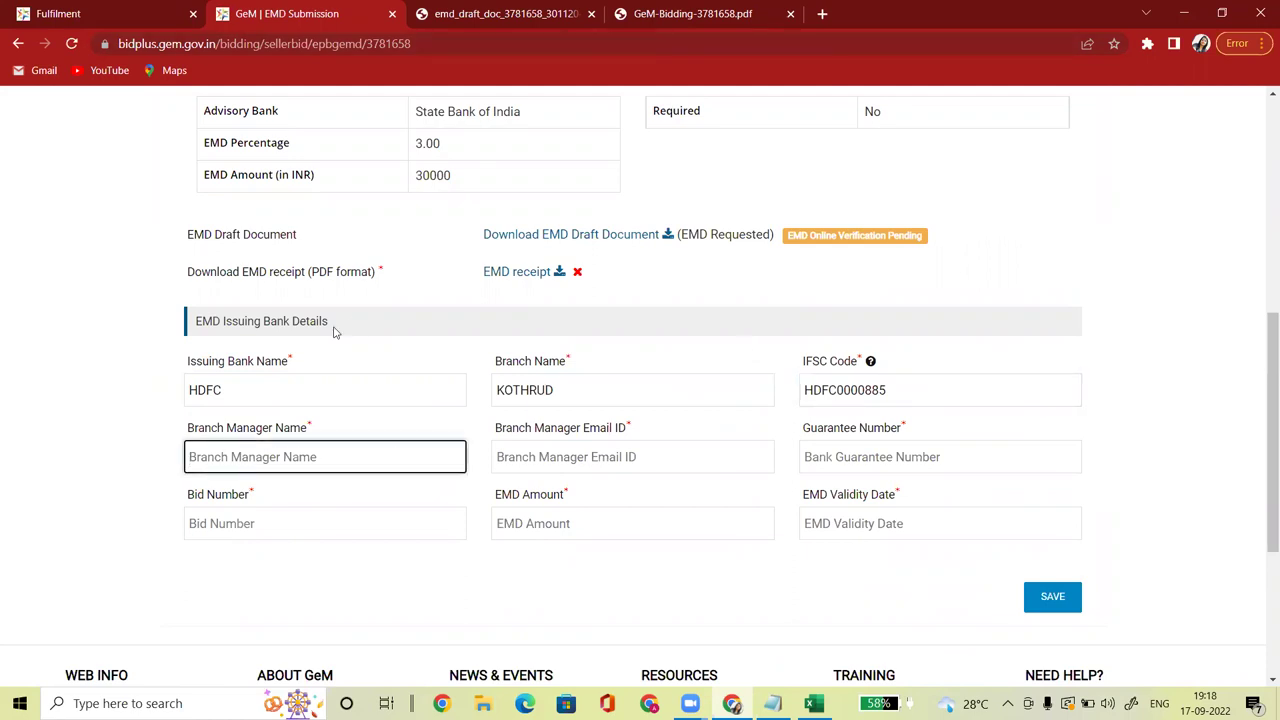
text(aDITYA)
click(558, 456)
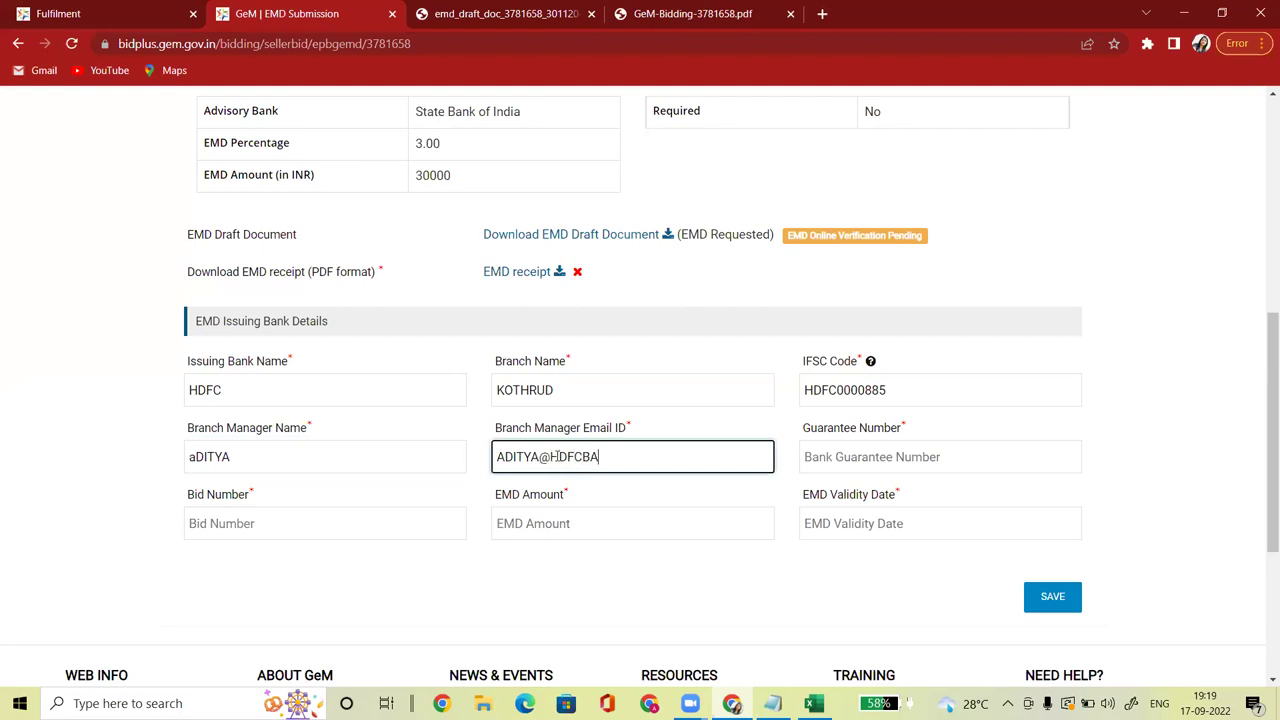
Step: Enter the guarantee number, checking it against the bid and EMD draft PDFs
click(858, 456)
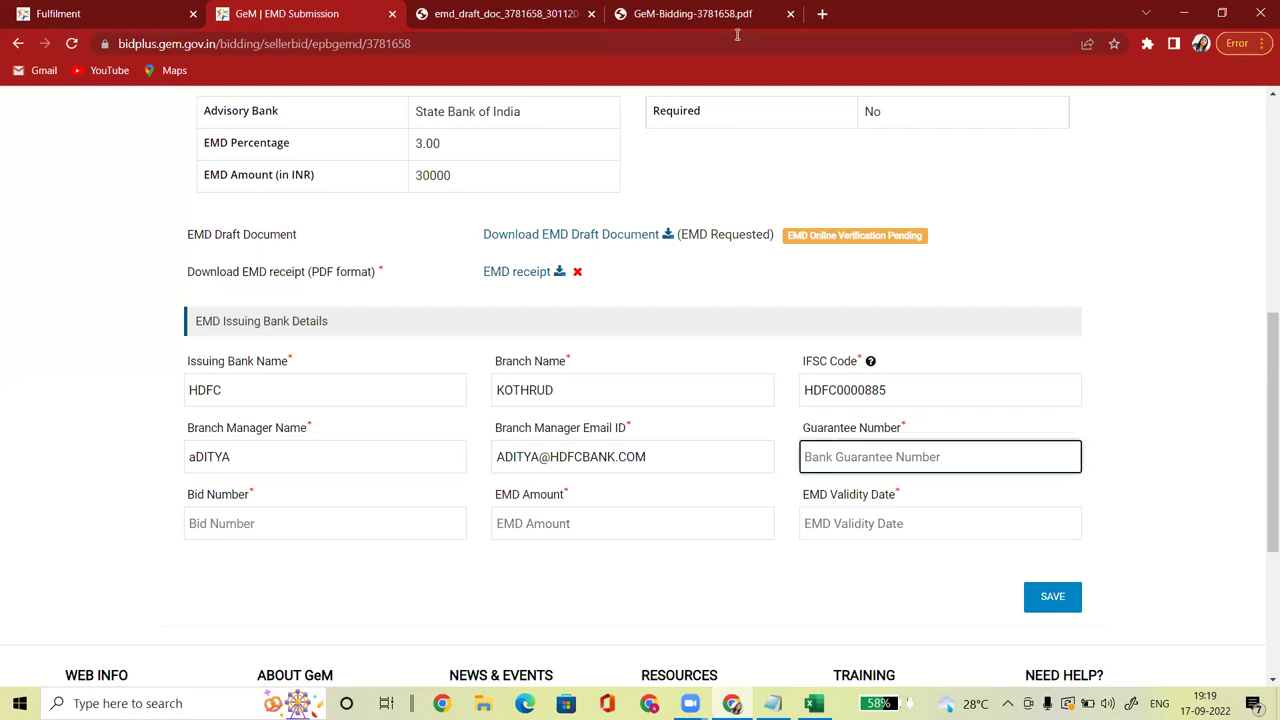
click(712, 14)
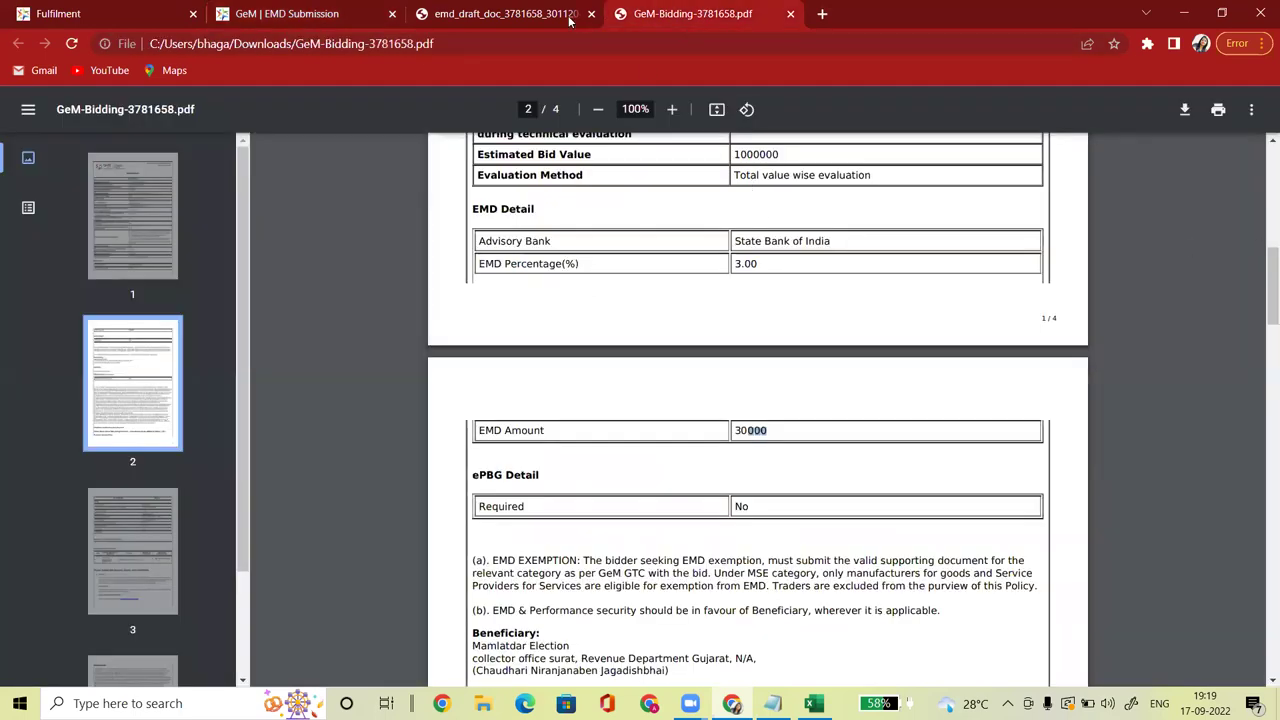
click(545, 14)
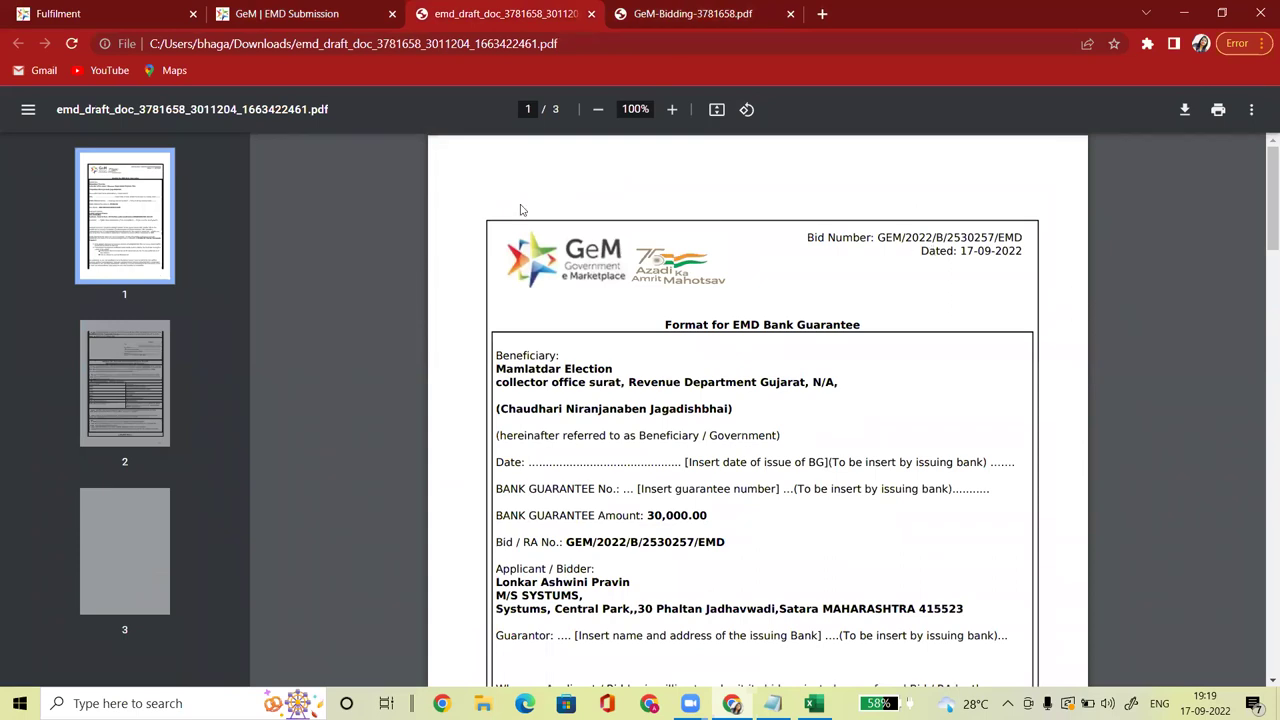
click(310, 14)
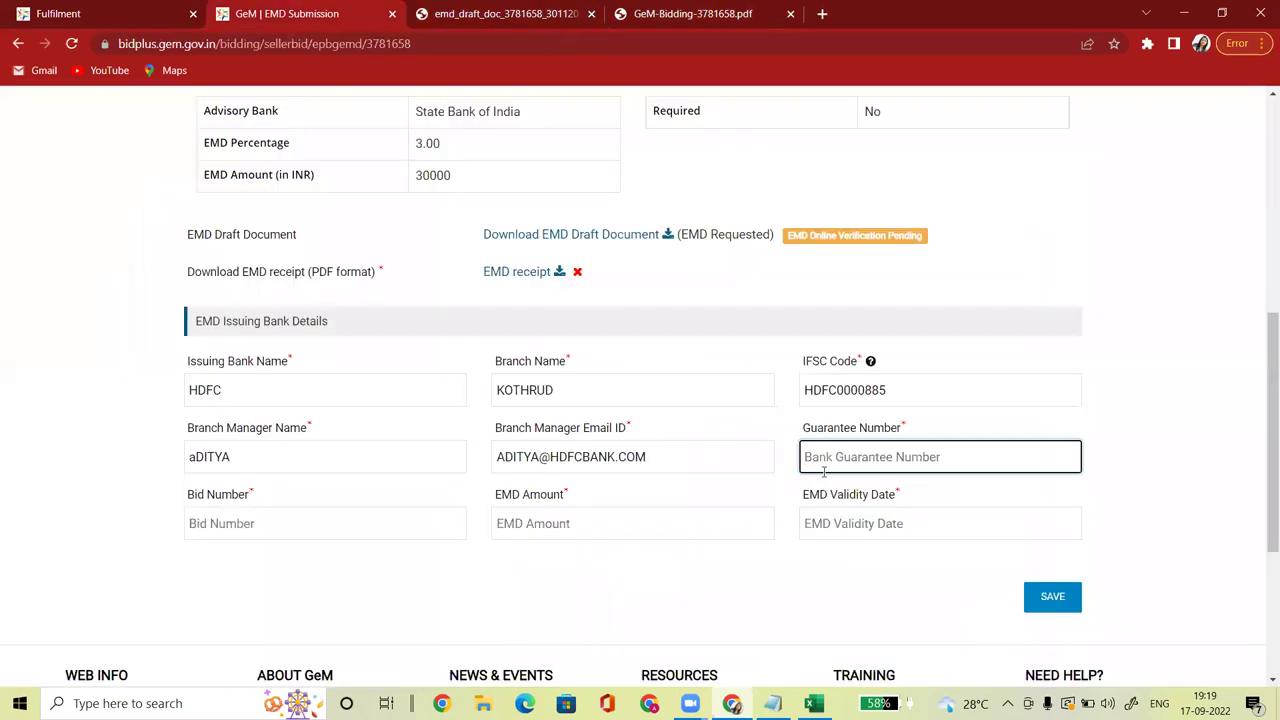
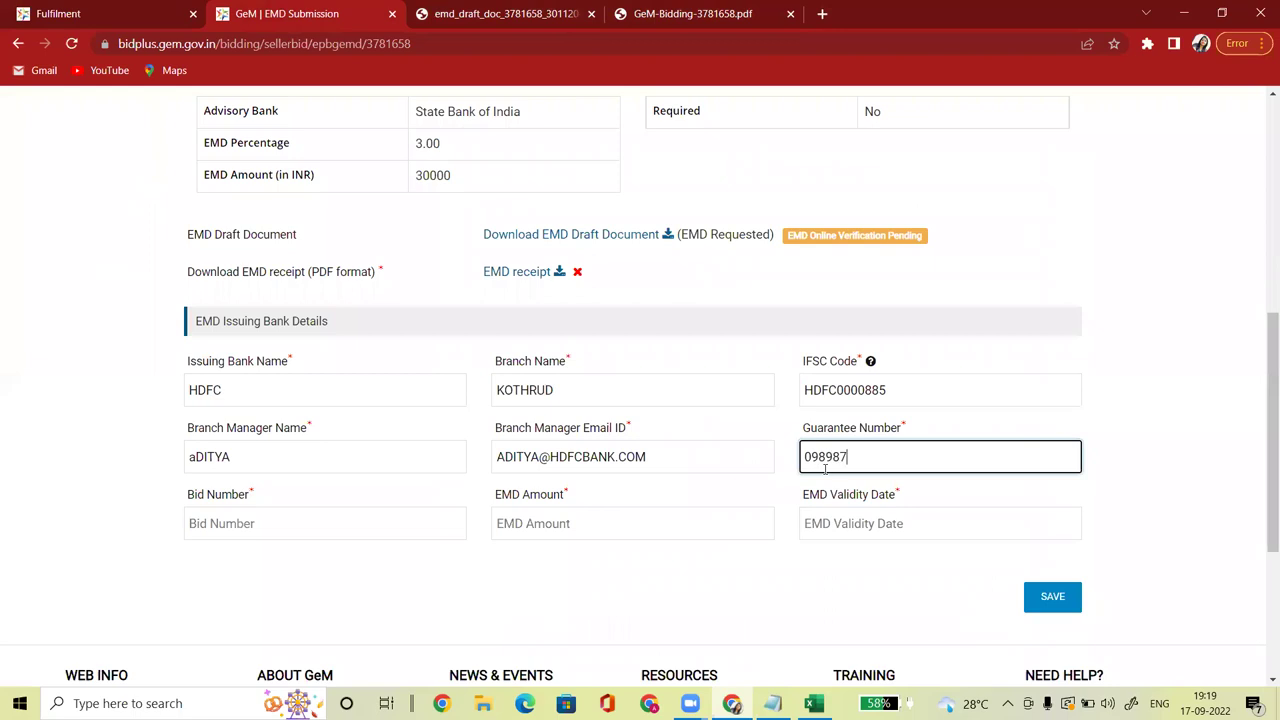
Step: Copy bid number GEM/2022/B/2530257 from the EMD draft into the Bid Number field
click(269, 526)
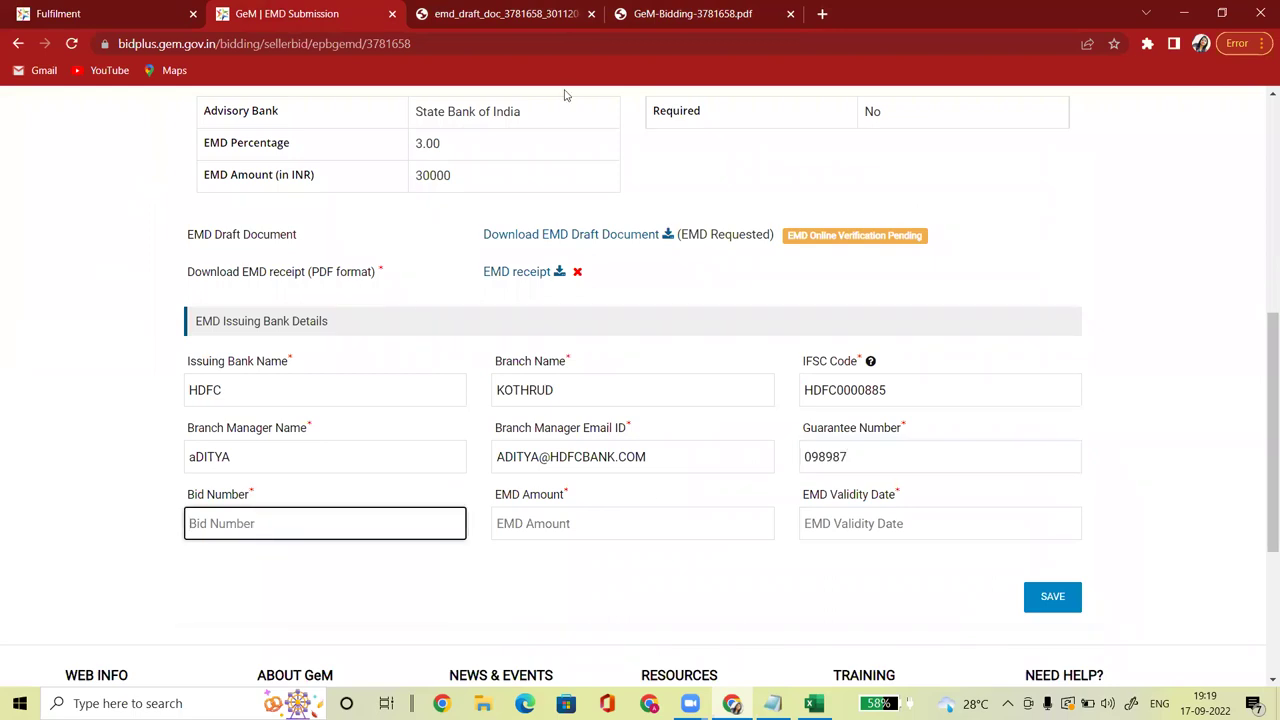
click(646, 13)
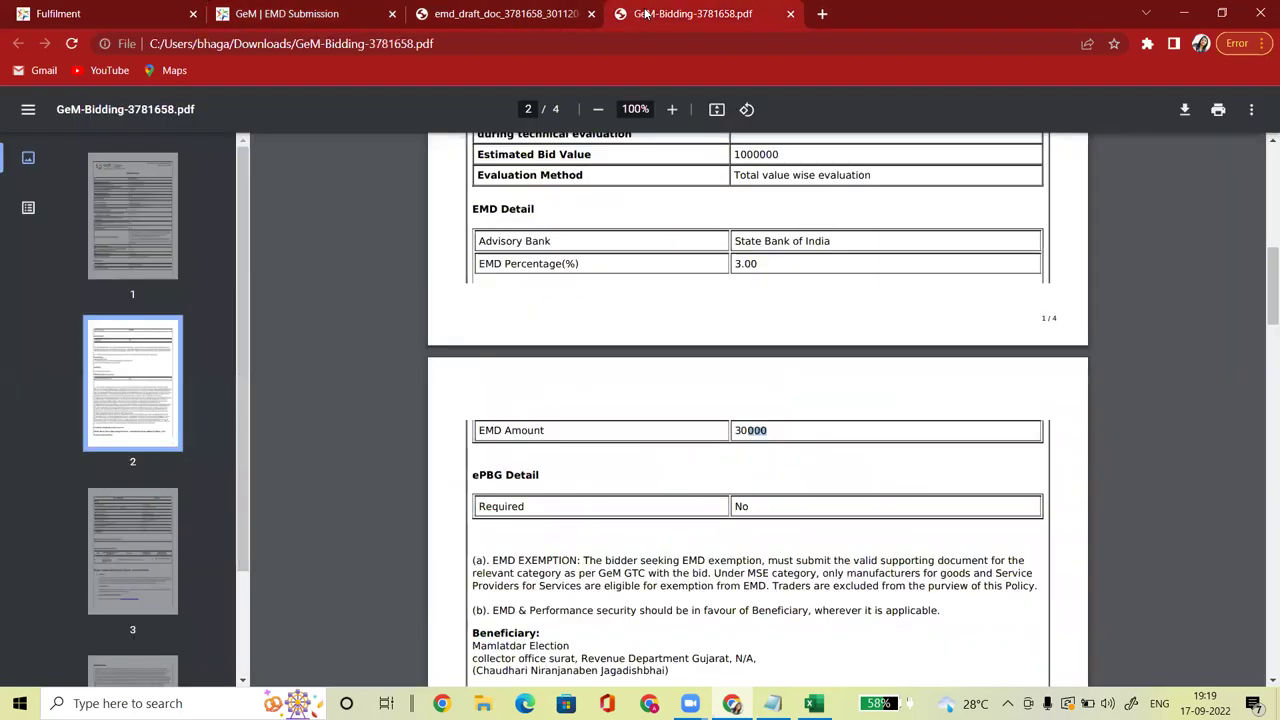
click(508, 12)
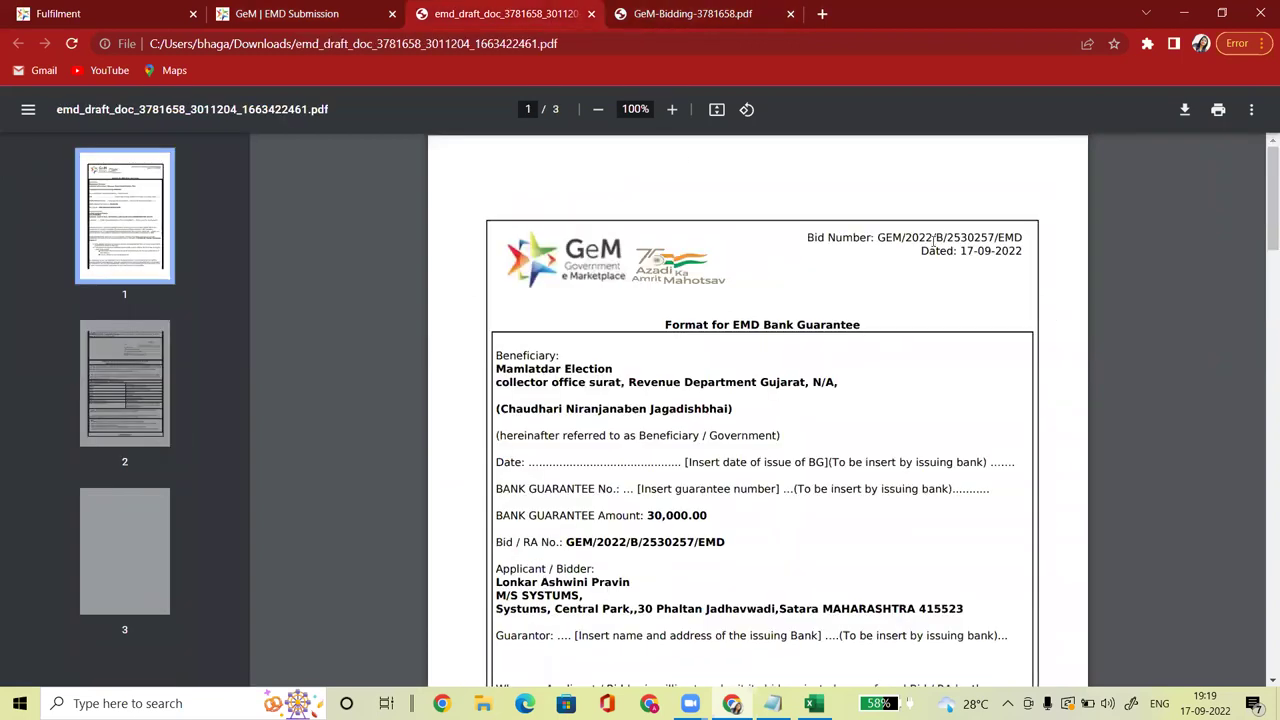
drag(879, 235, 1057, 249)
key(ctrl+c)
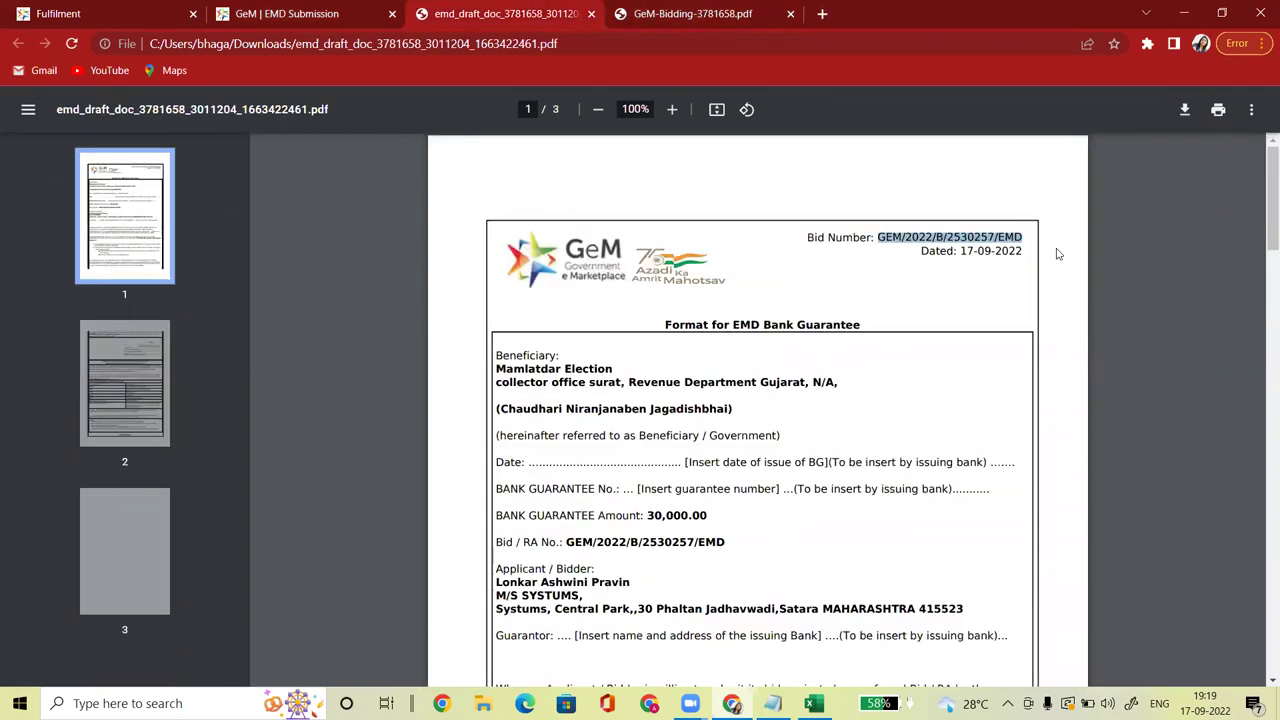
click(305, 13)
key(ctrl+v)
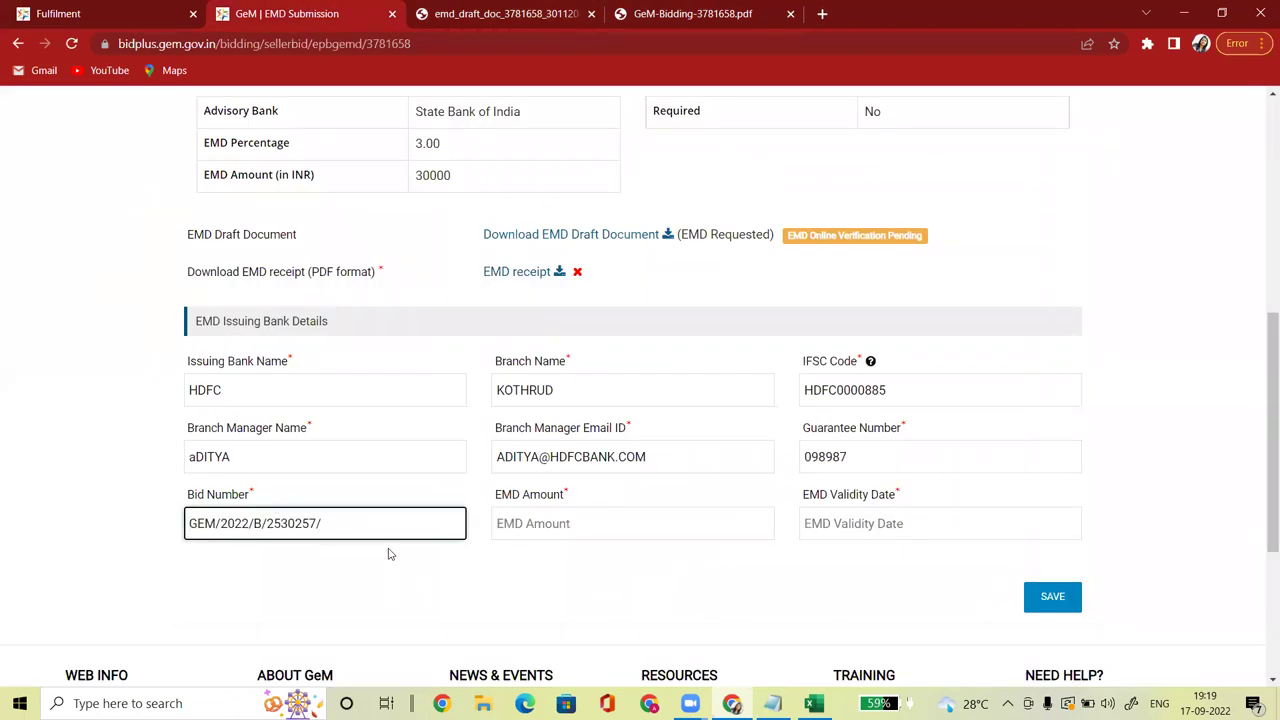
Step: Enter 30000 as the EMD Amount
click(506, 583)
click(545, 525)
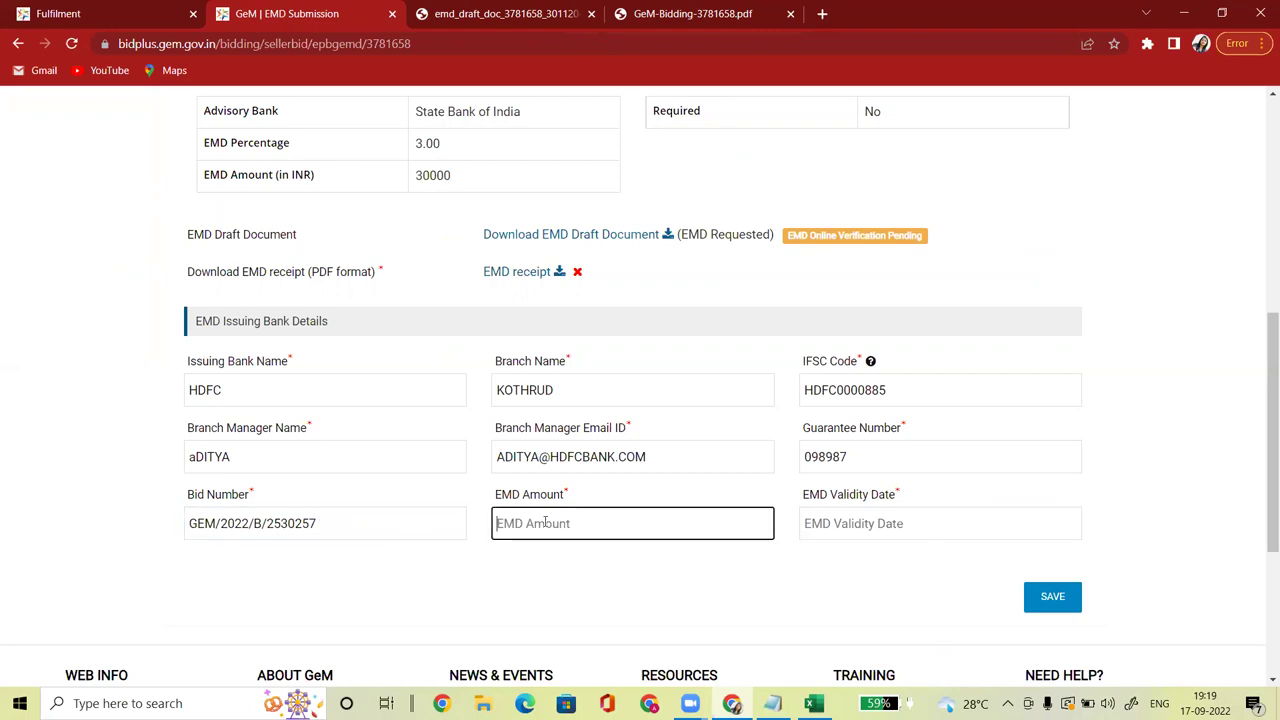
text(30000)
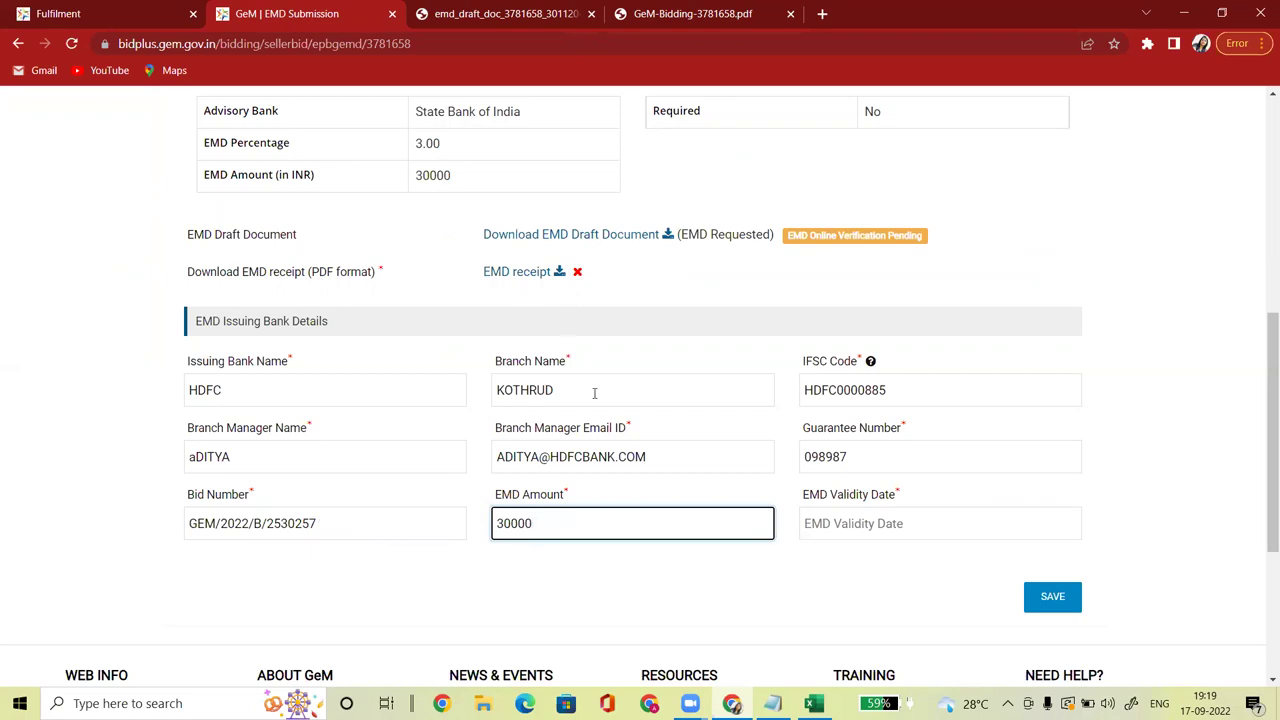
click(545, 577)
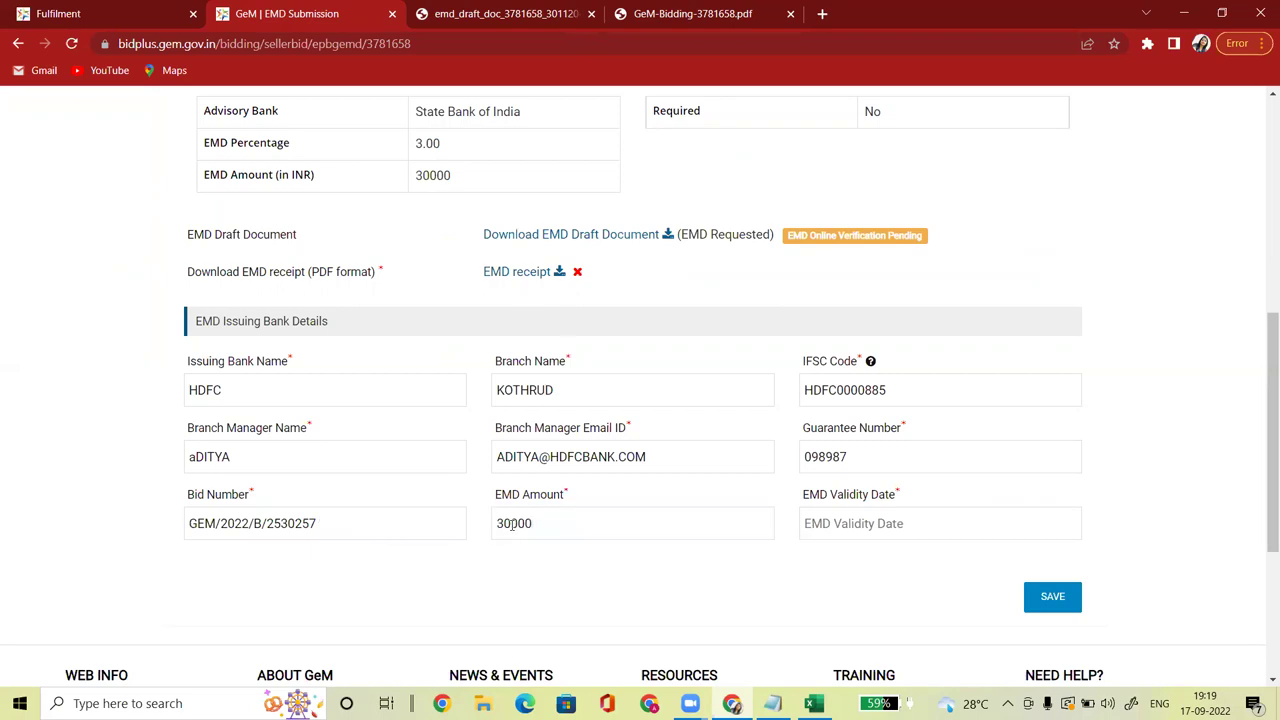
Step: Set the EMD Validity Date to 7 December 2022, as given in the EMD draft PDF
click(828, 529)
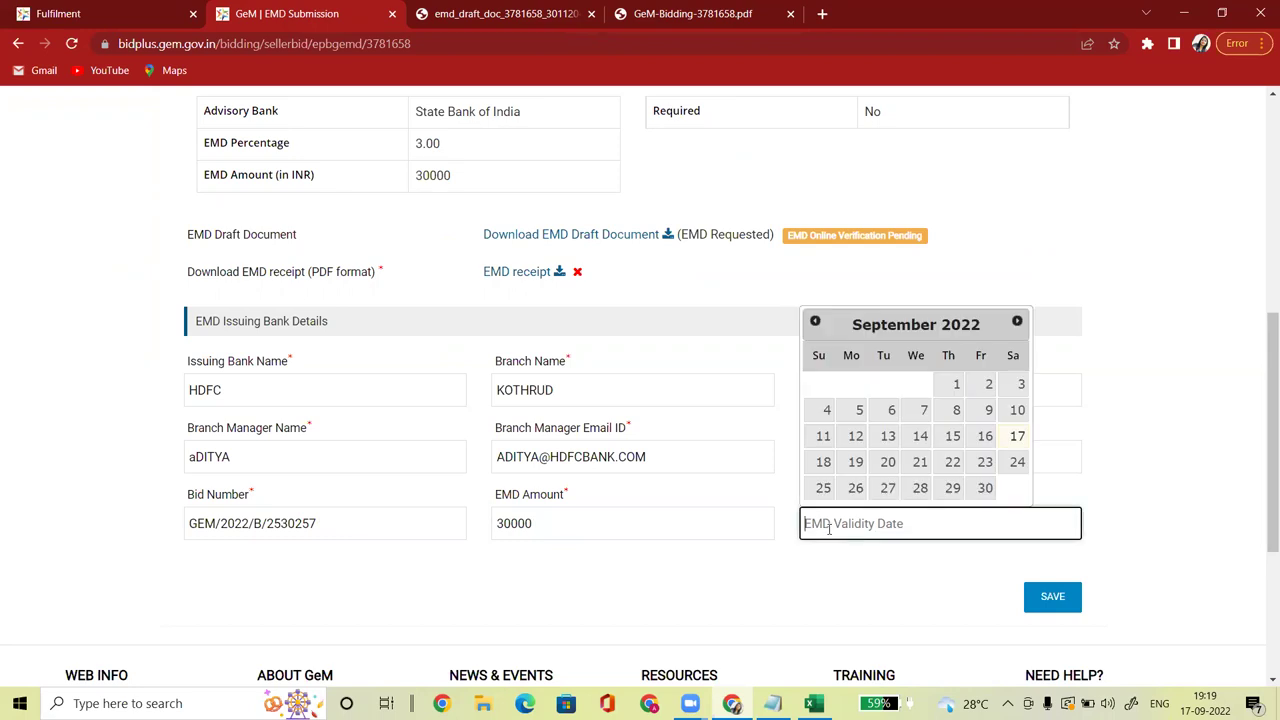
click(522, 14)
scroll(1260, 305, down, 3)
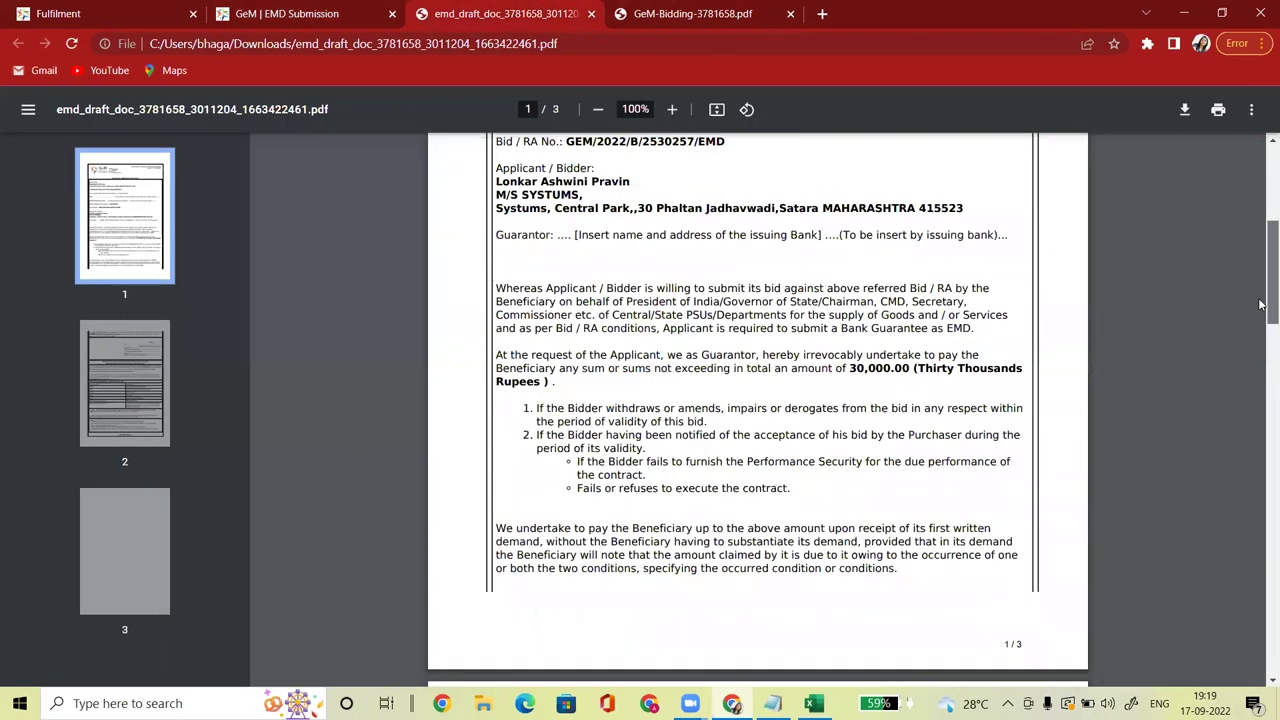
scroll(1260, 305, down, 8)
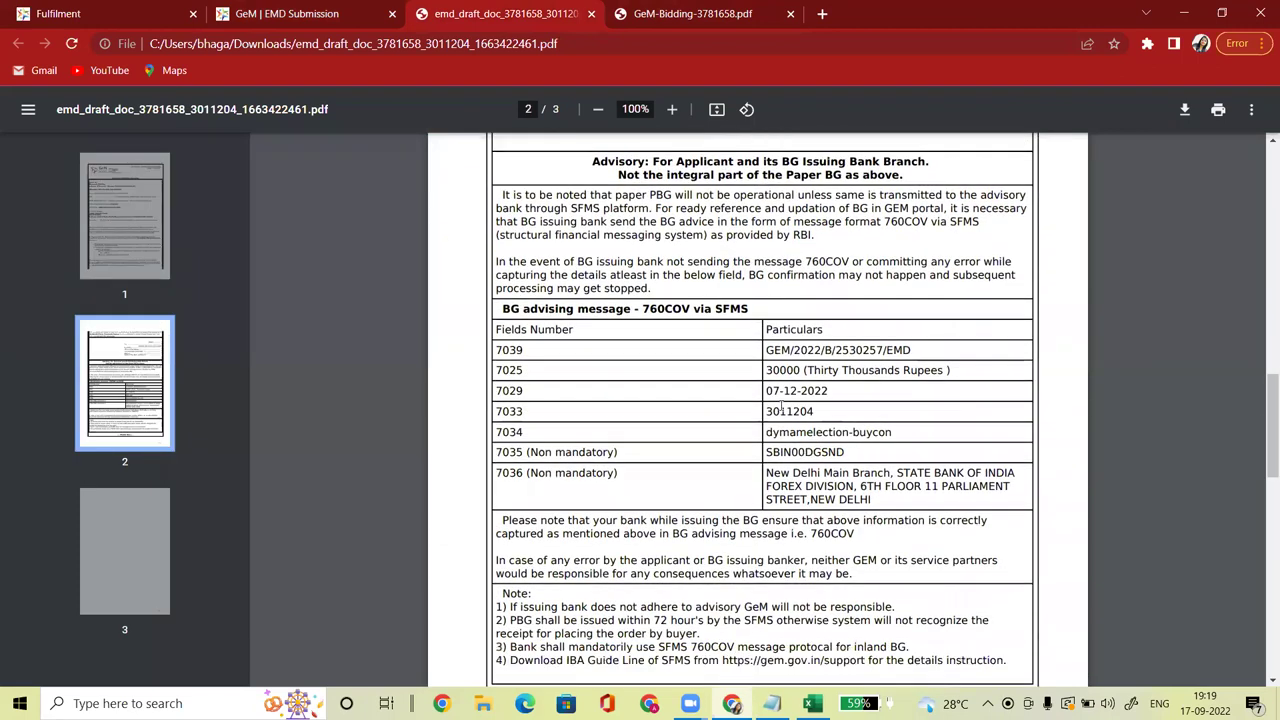
drag(767, 390, 828, 391)
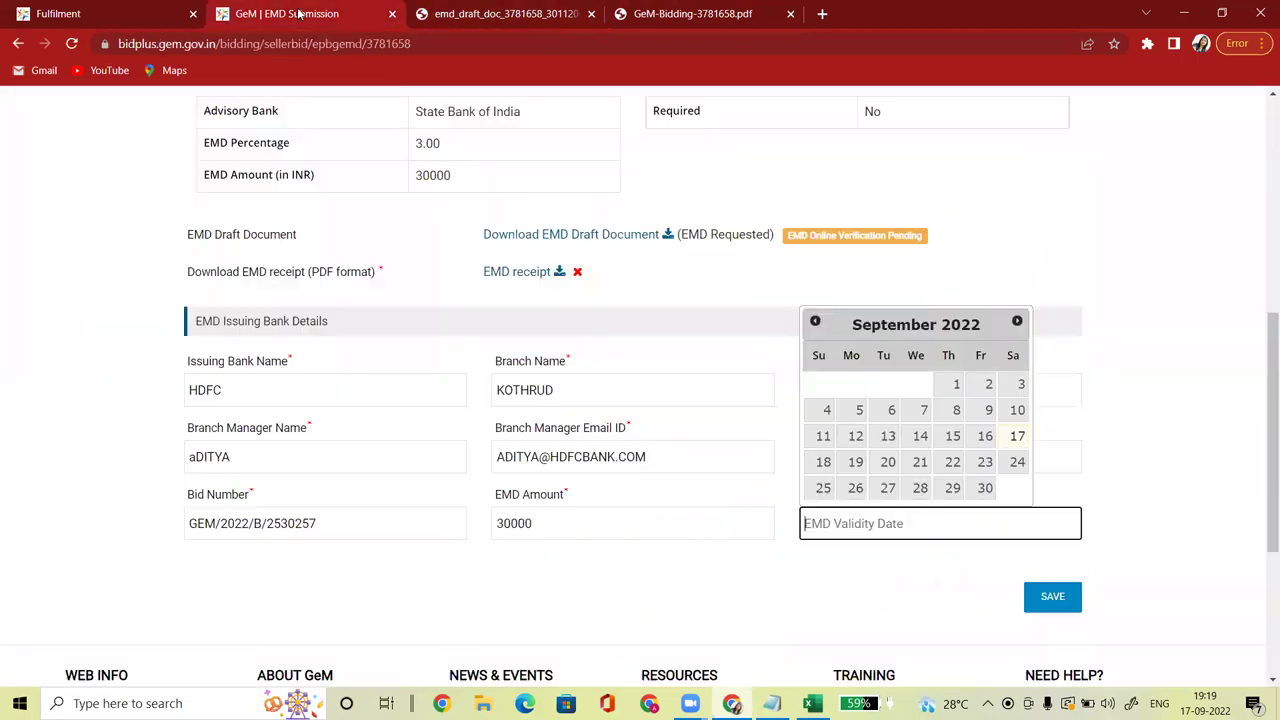
click(292, 14)
click(1017, 322)
click(1017, 322)
click(1017, 322)
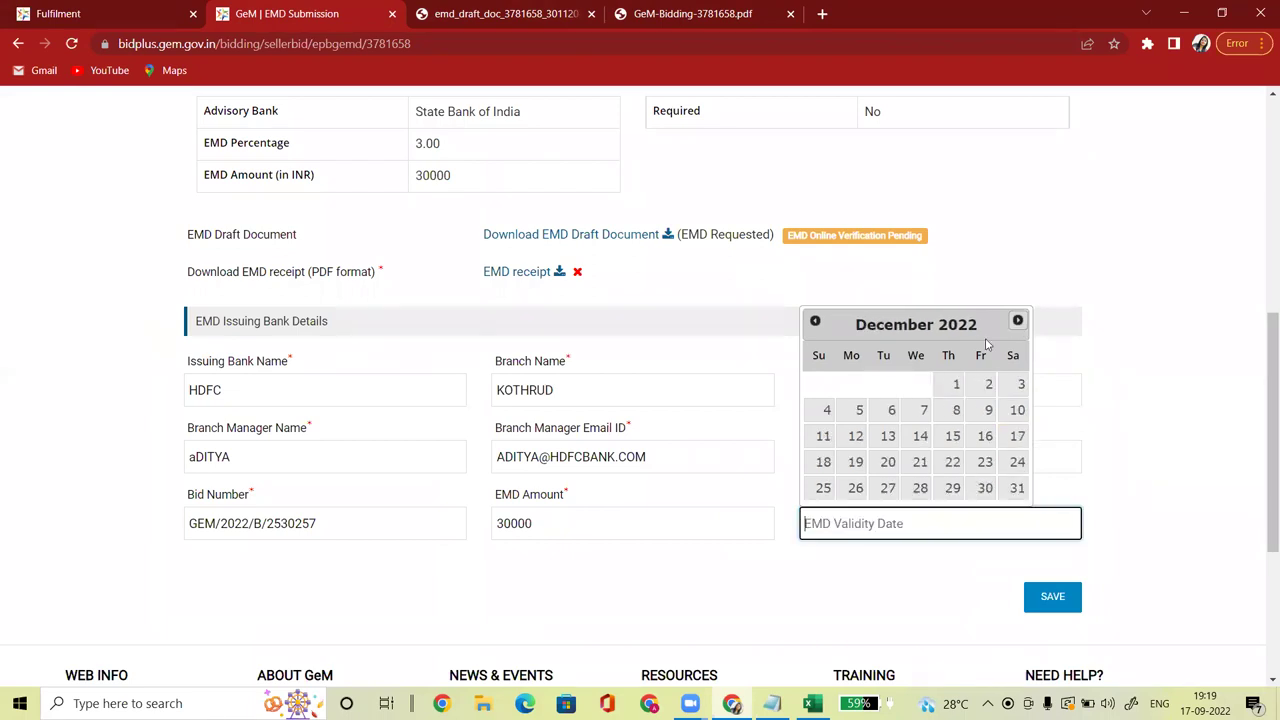
click(922, 411)
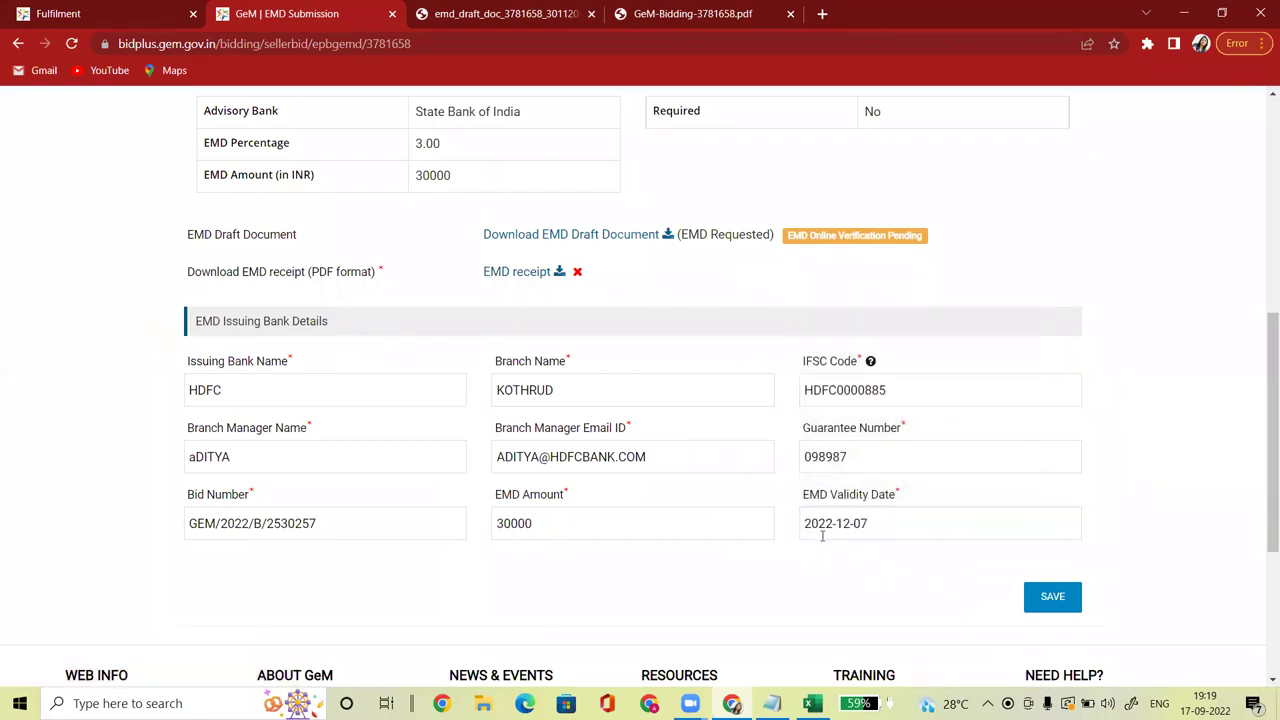
Step: Save the EMD bank details, review the Verify & Sign page, then return to Upload Documents
click(1050, 608)
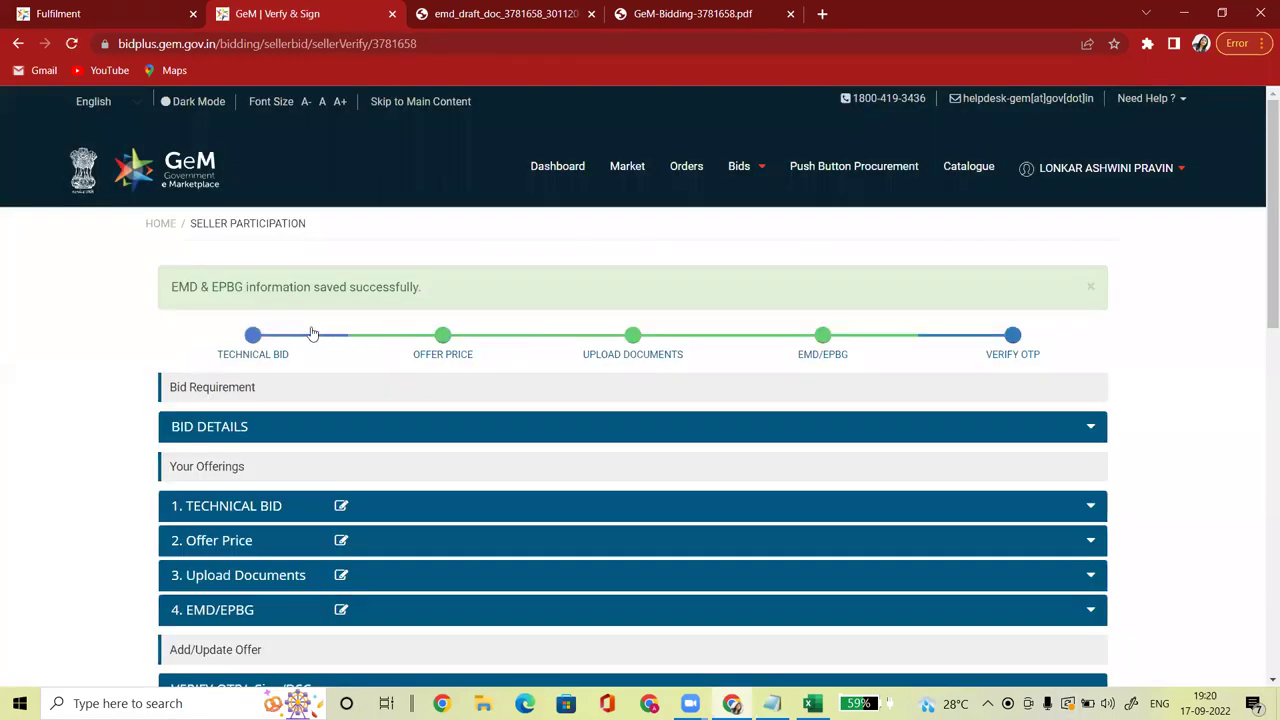
scroll(1260, 260, down, 3)
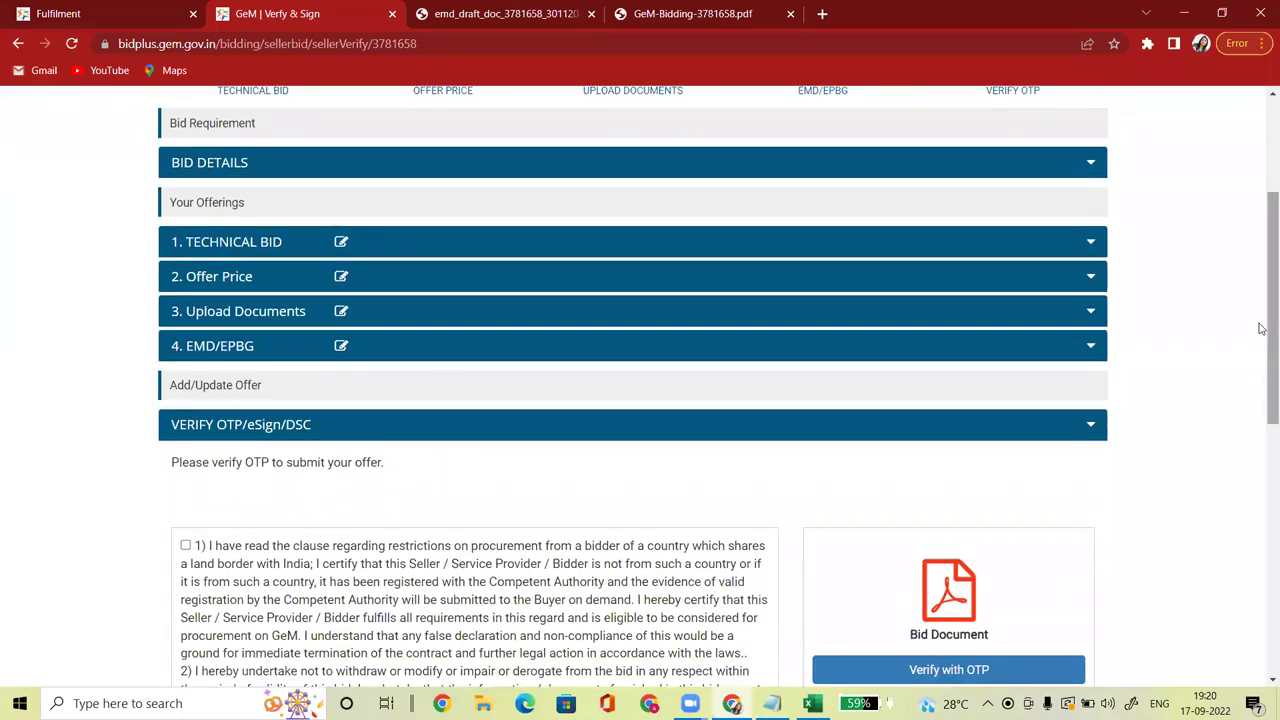
scroll(1260, 300, up, 3)
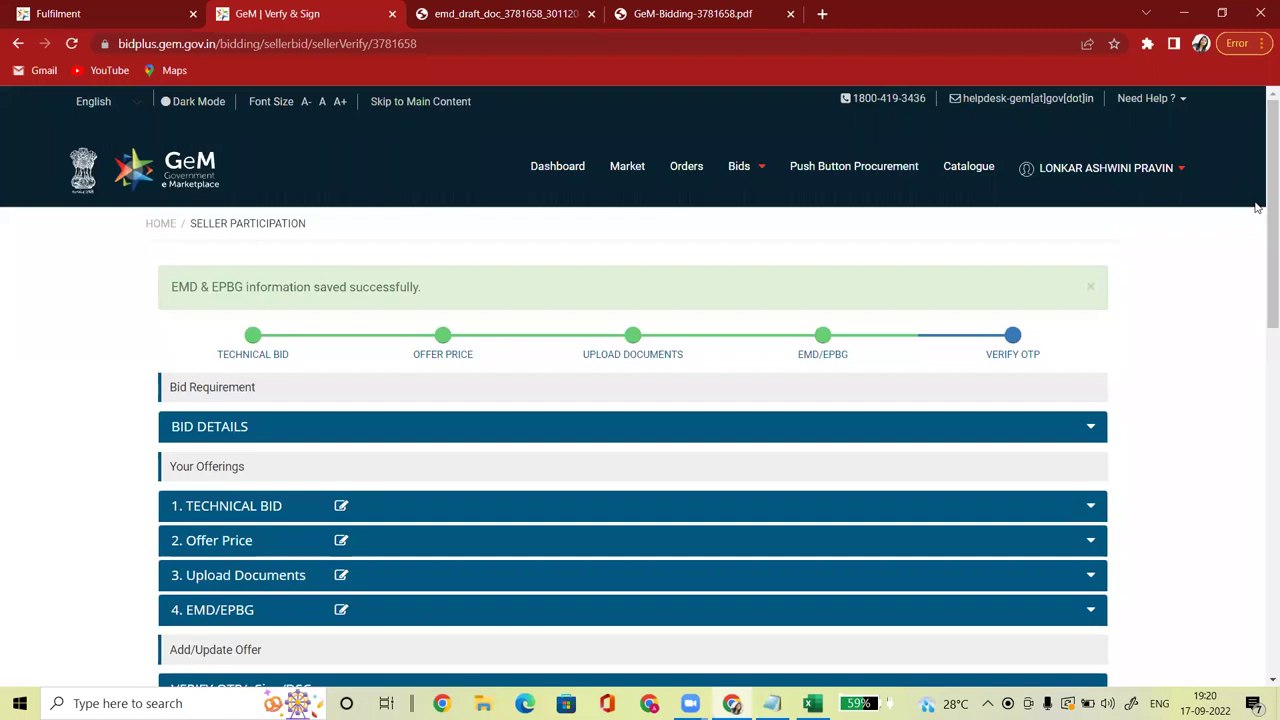
click(645, 341)
Step: Request an EMD exemption and try the MSE category, which is rejected as not eligible
drag(1262, 237, 1263, 575)
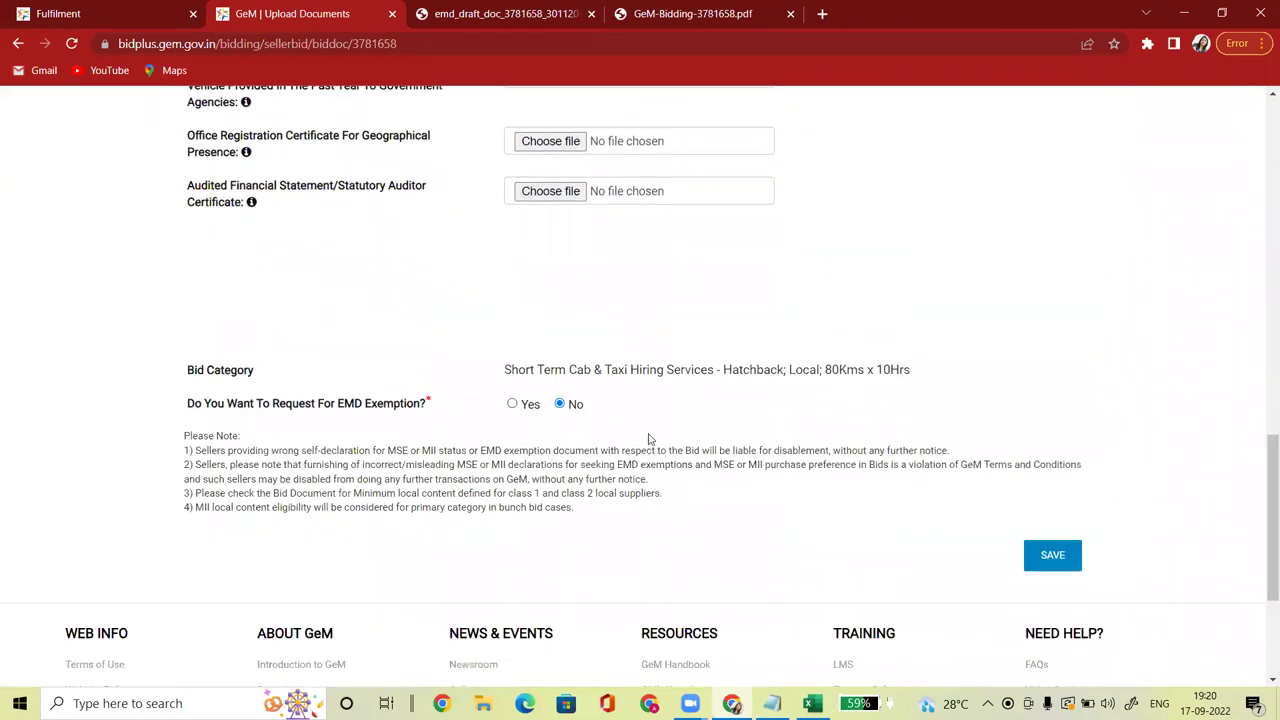
click(513, 405)
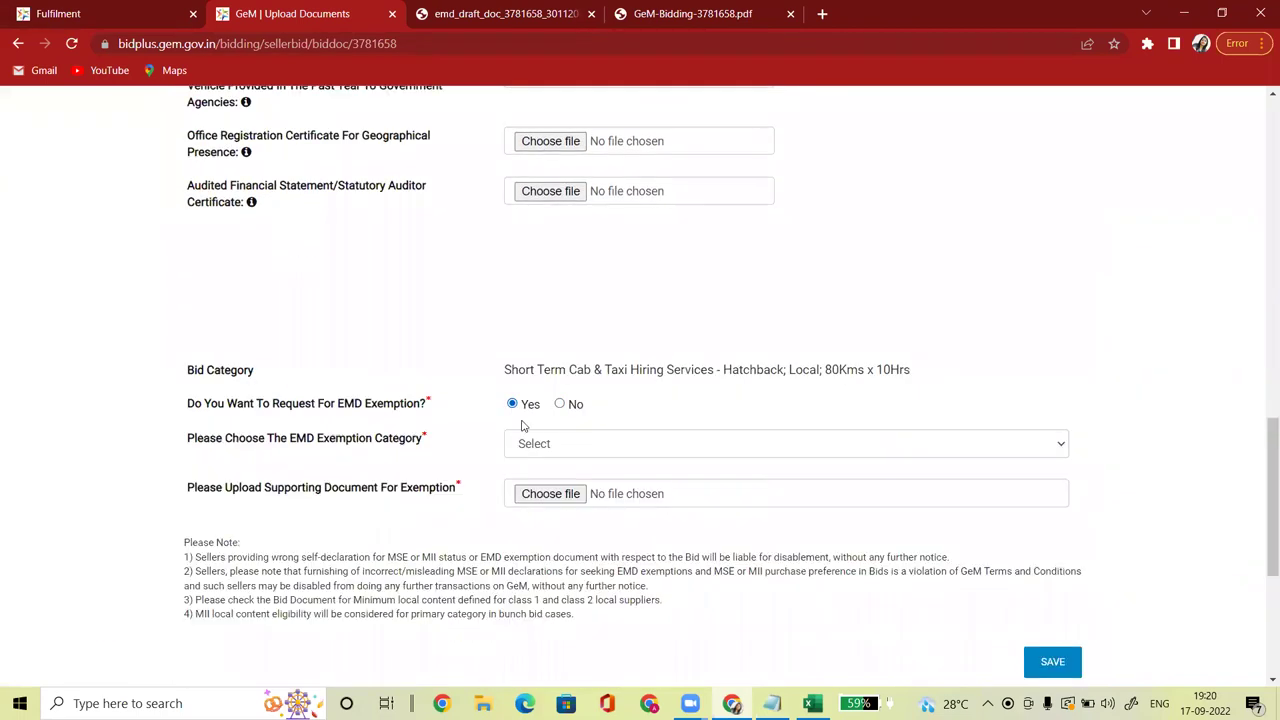
click(533, 446)
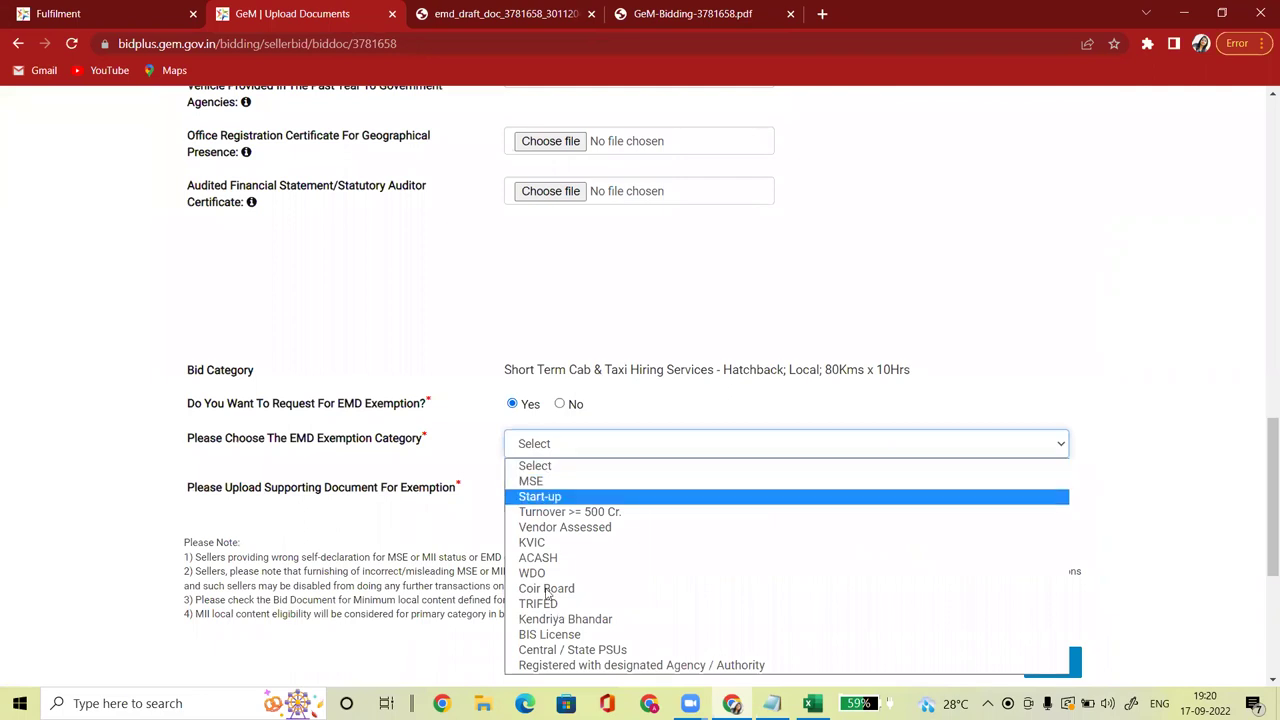
drag(1262, 483, 1262, 530)
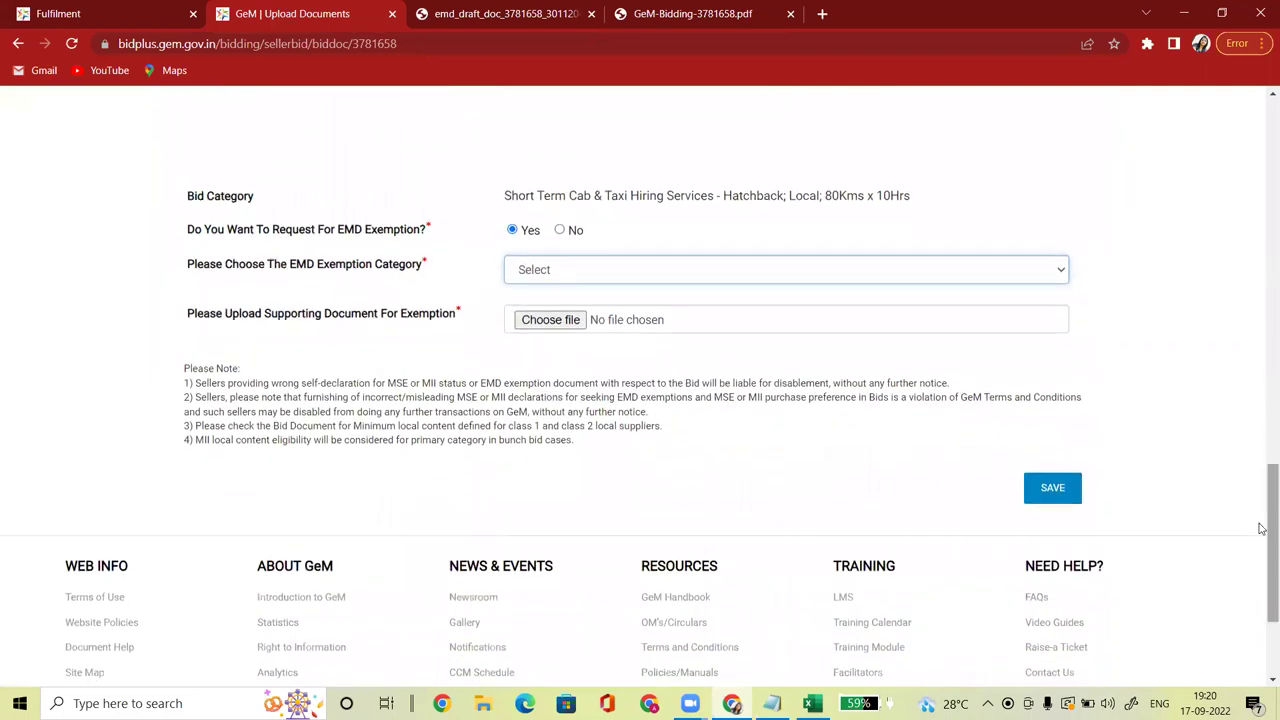
click(610, 268)
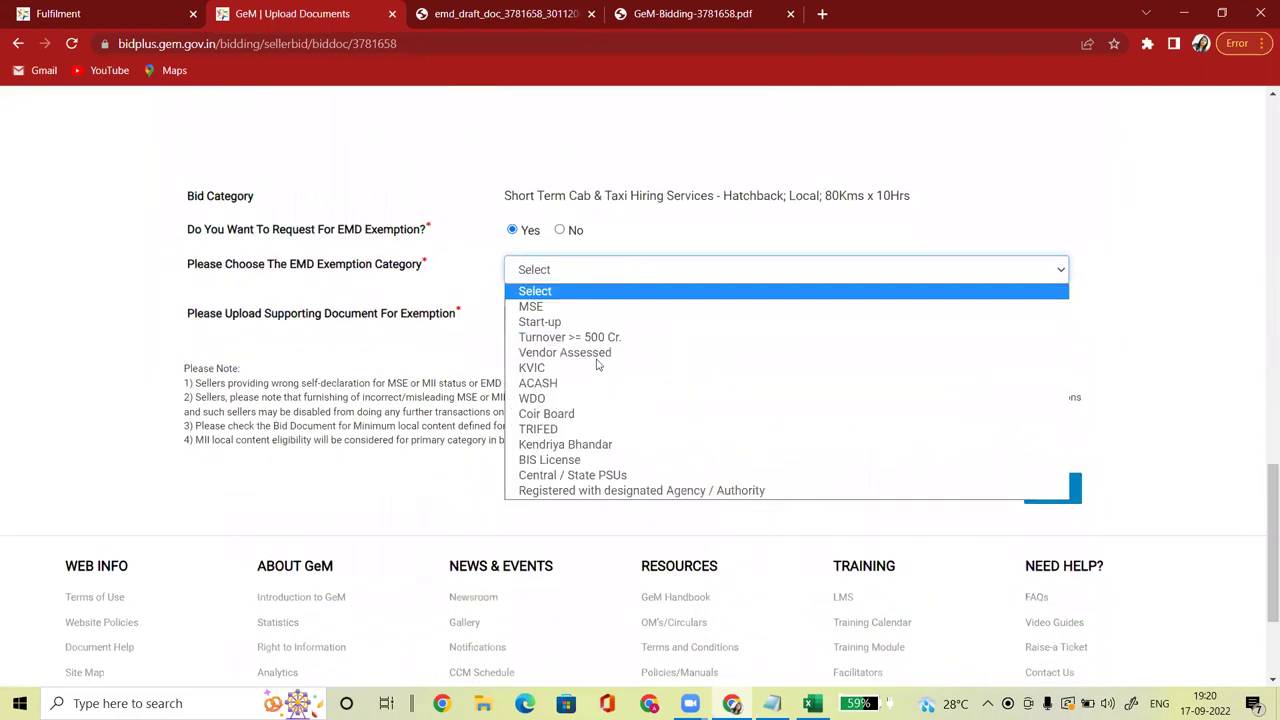
click(533, 306)
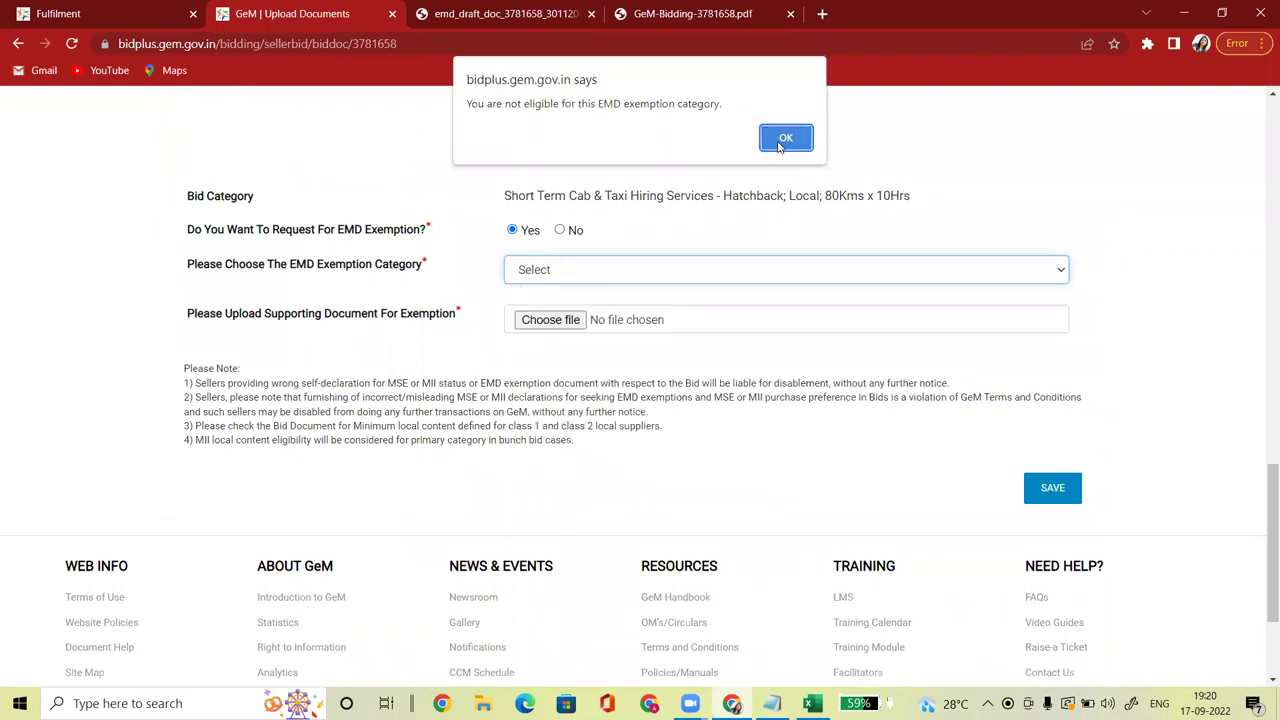
click(784, 140)
Step: Select Central / State PSUs as the EMD exemption category
drag(1262, 491, 1262, 125)
click(1100, 168)
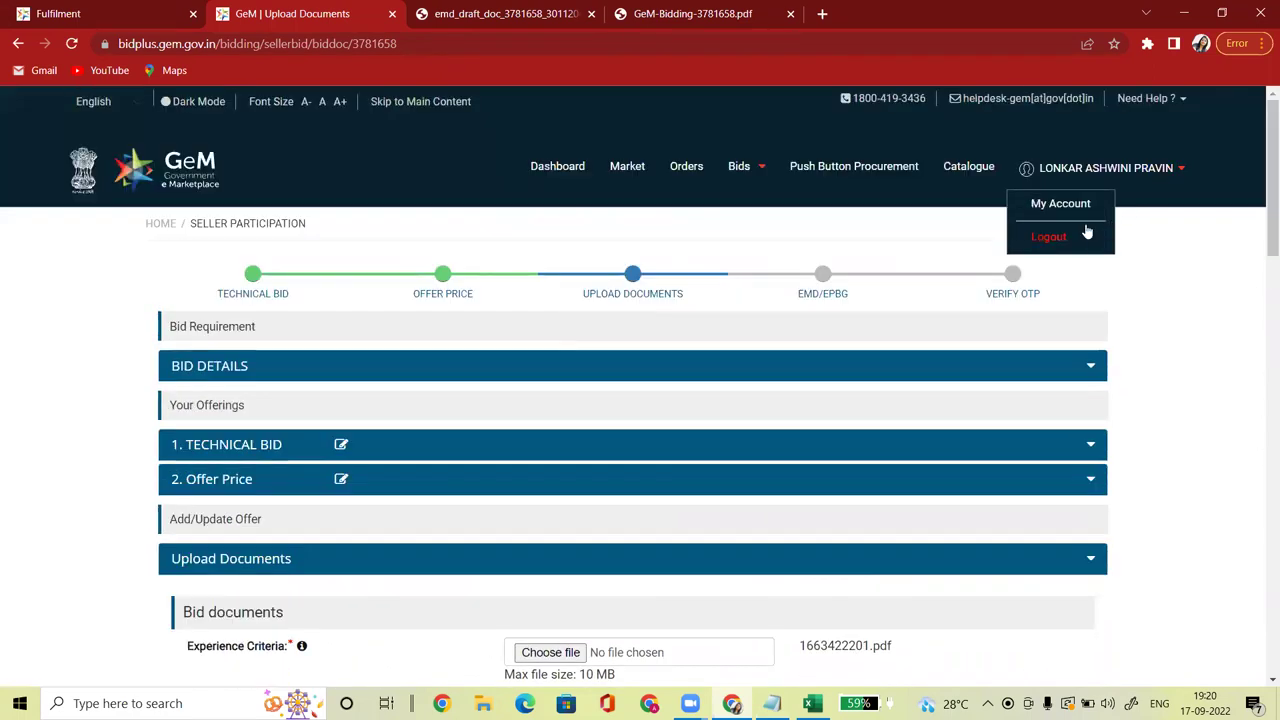
drag(1262, 240, 1261, 551)
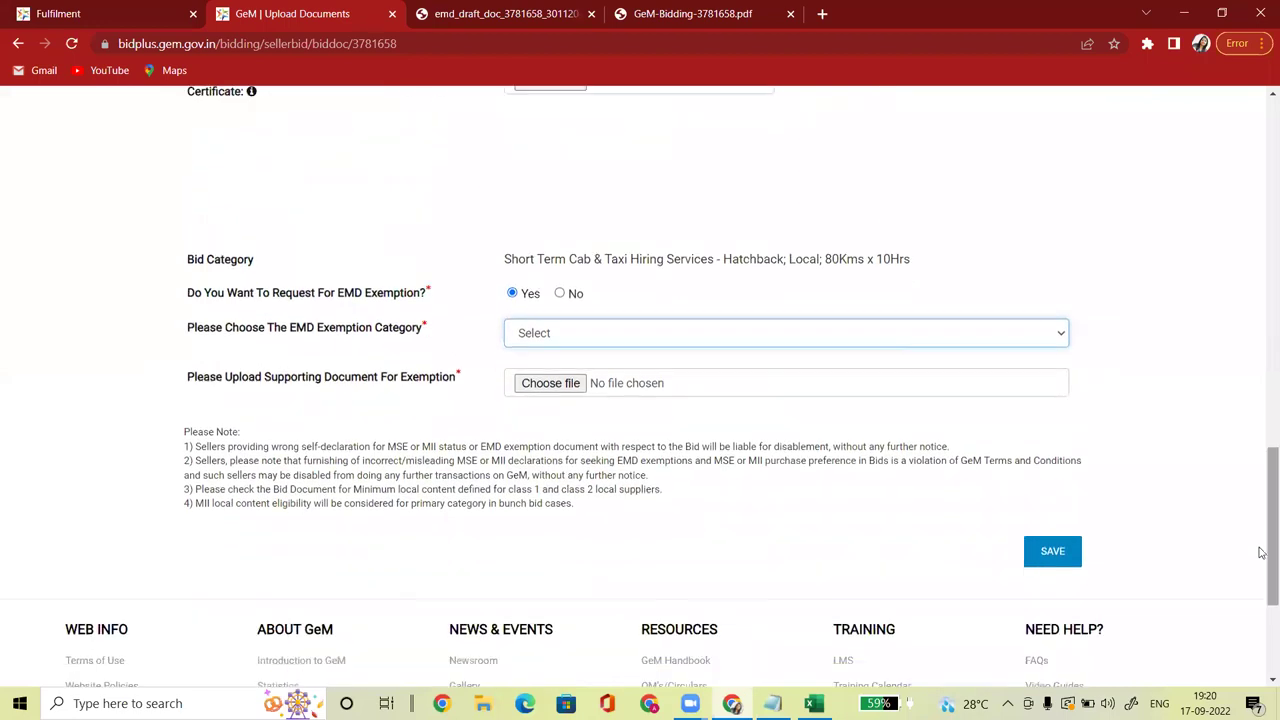
click(580, 335)
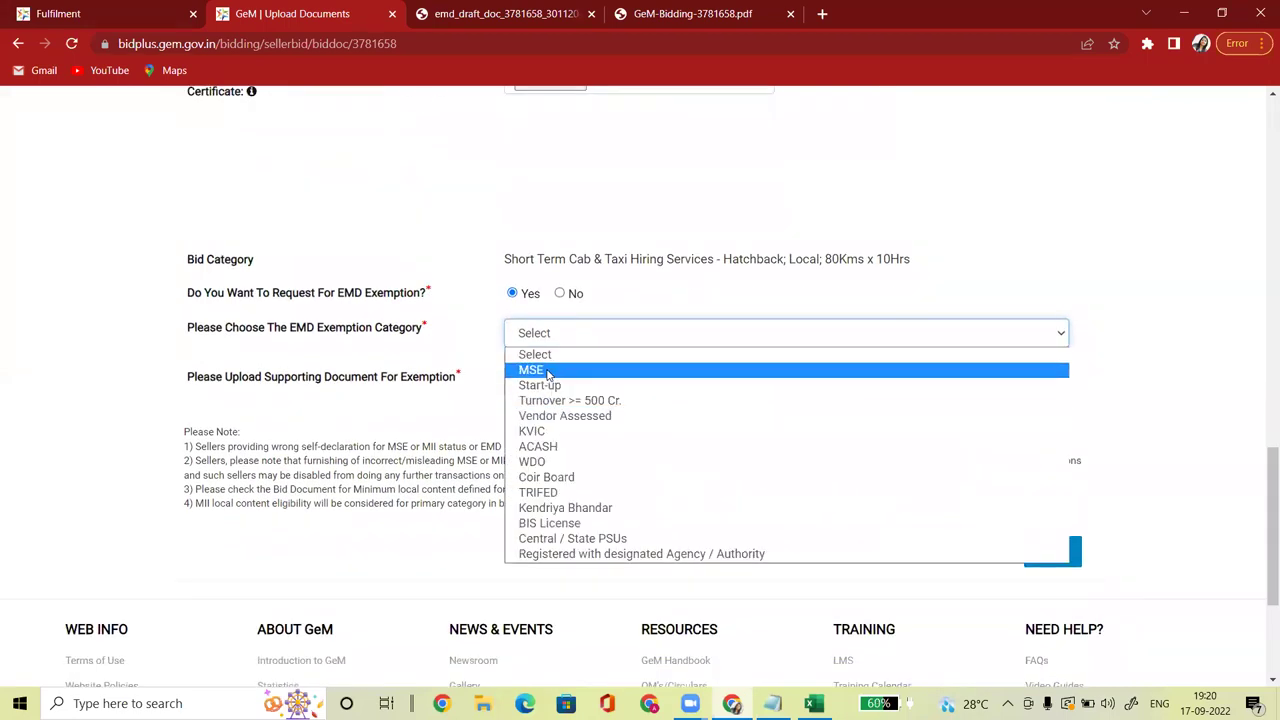
click(553, 540)
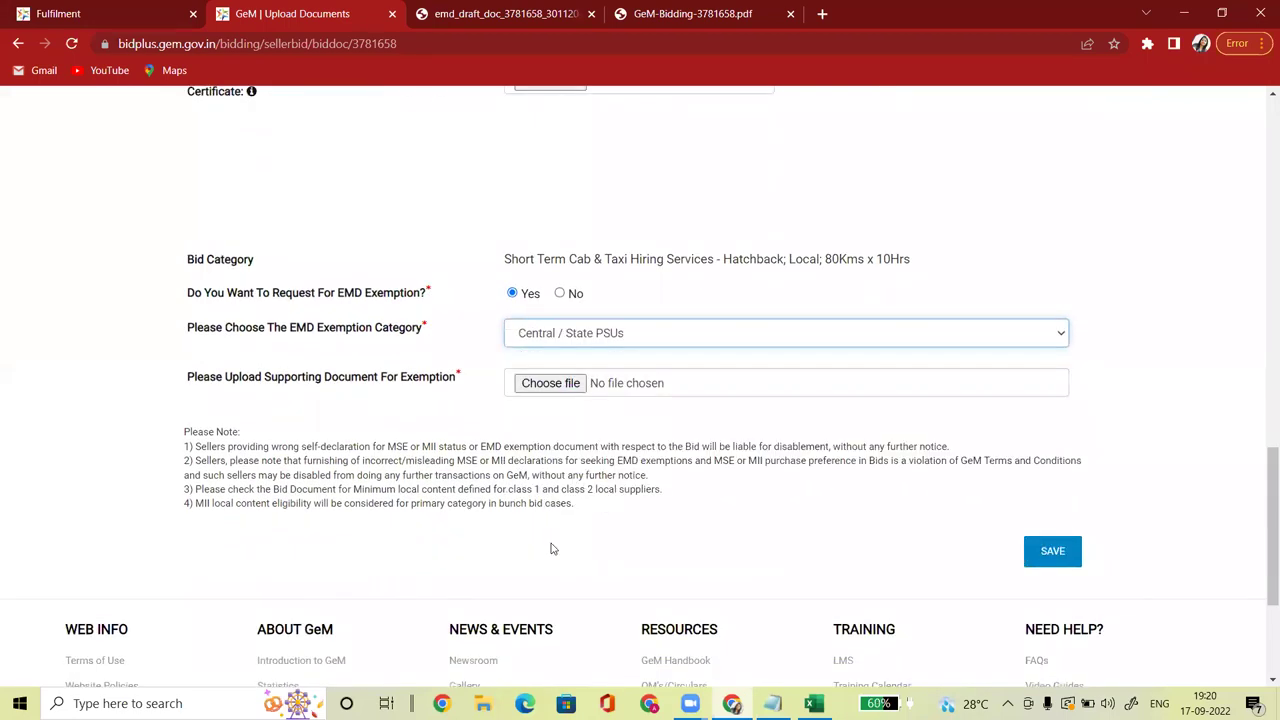
Step: Upload supporting document 1663422641.pdf and save the exemption request
click(551, 385)
click(192, 240)
click(523, 373)
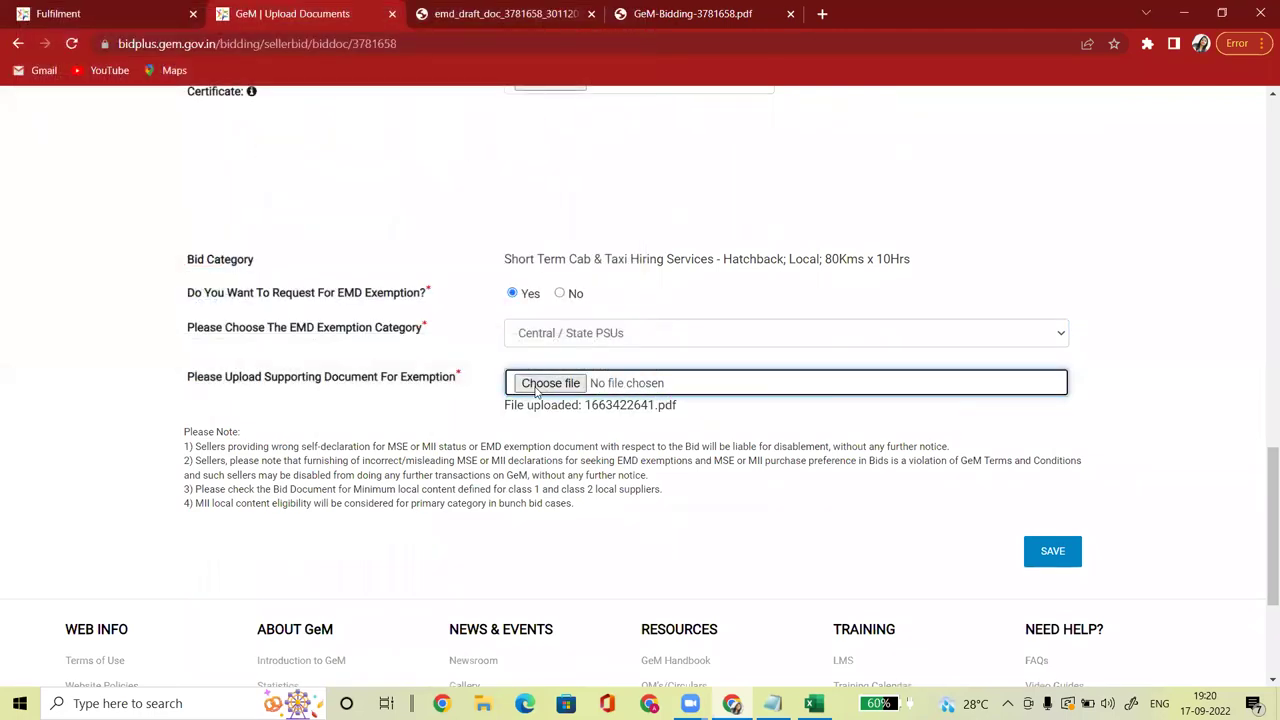
click(1053, 551)
Step: Save the requested exemption on the EMD Submission page and review the Verify & Sign page
scroll(1260, 370, down, 2)
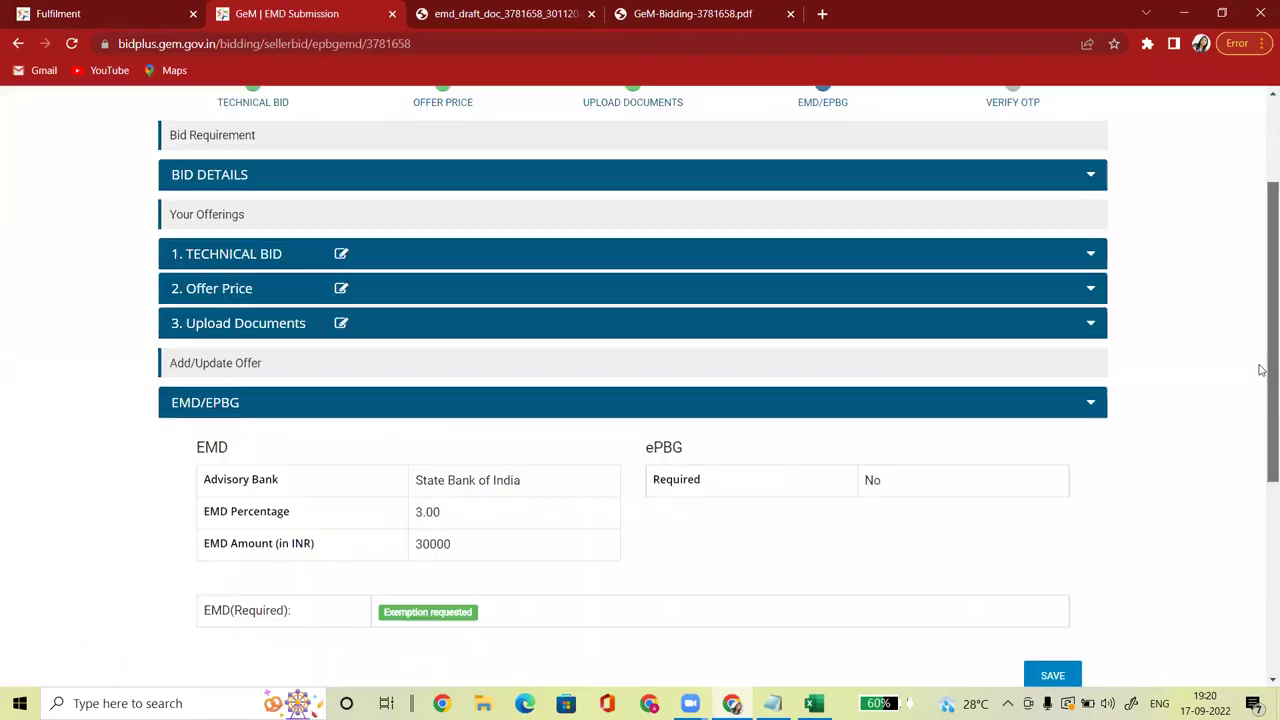
scroll(1260, 370, down, 1)
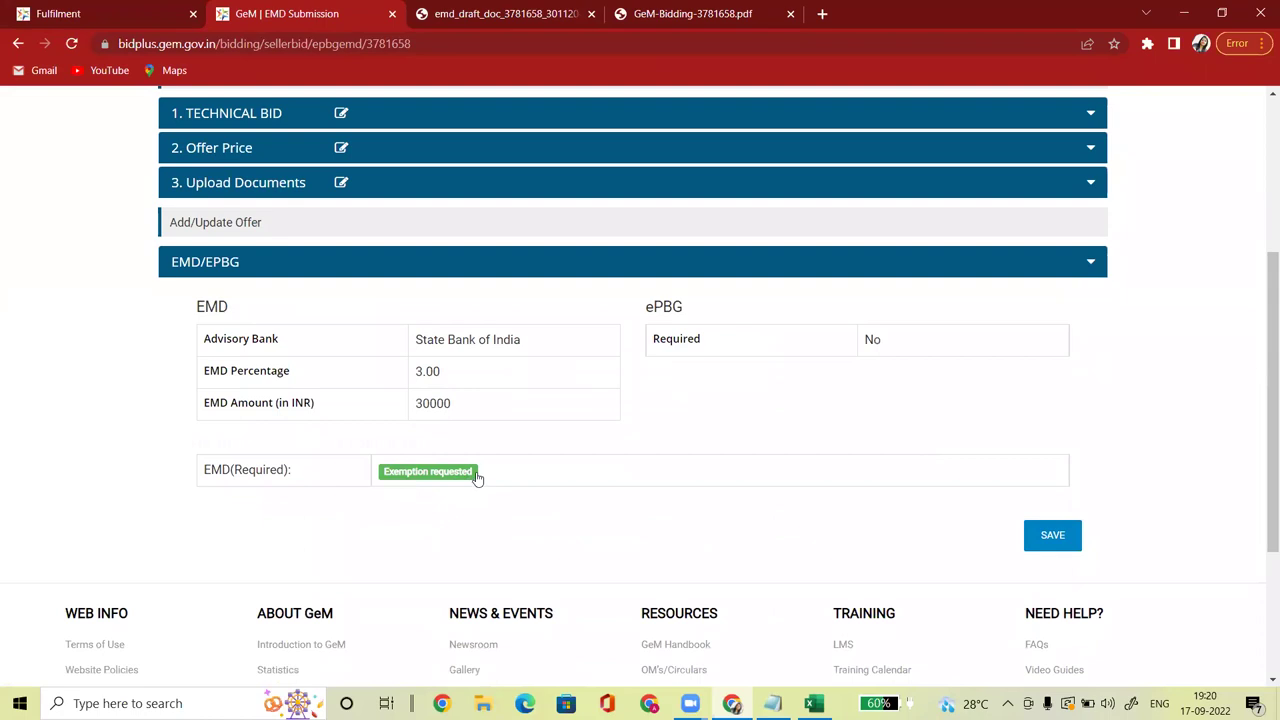
click(1057, 541)
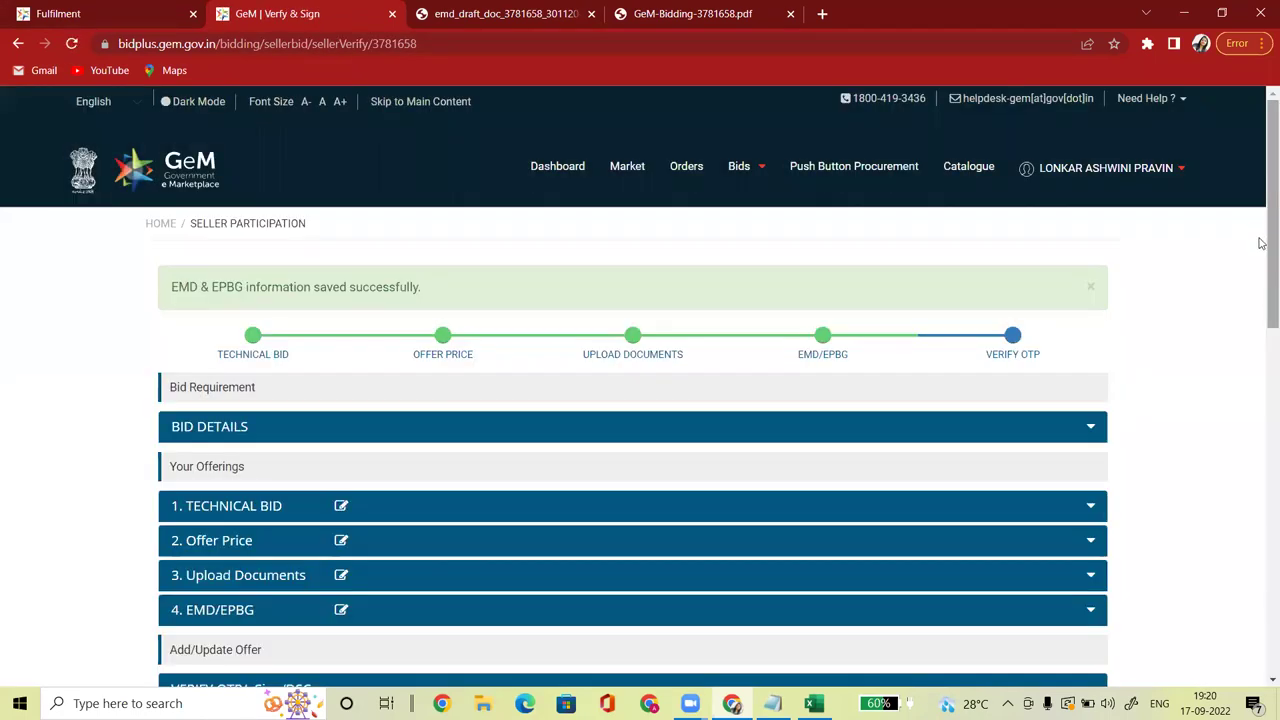
scroll(1261, 243, down, 5)
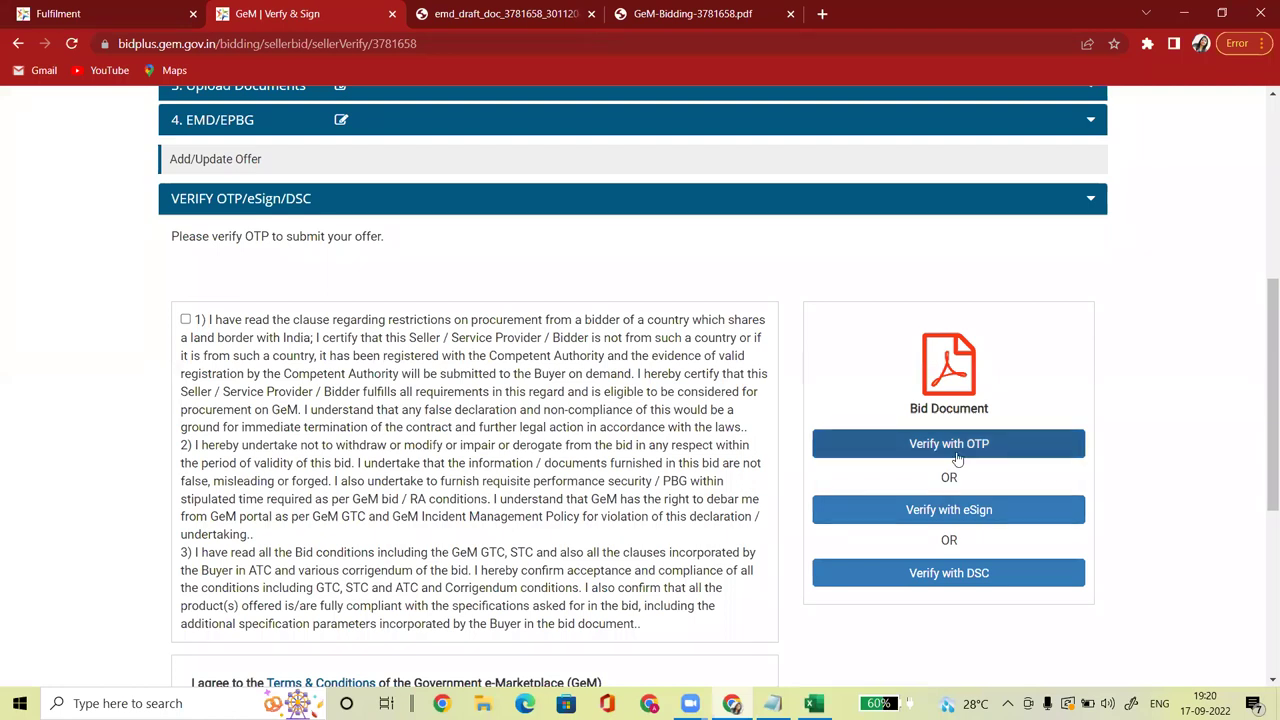
scroll(1261, 272, up, 3)
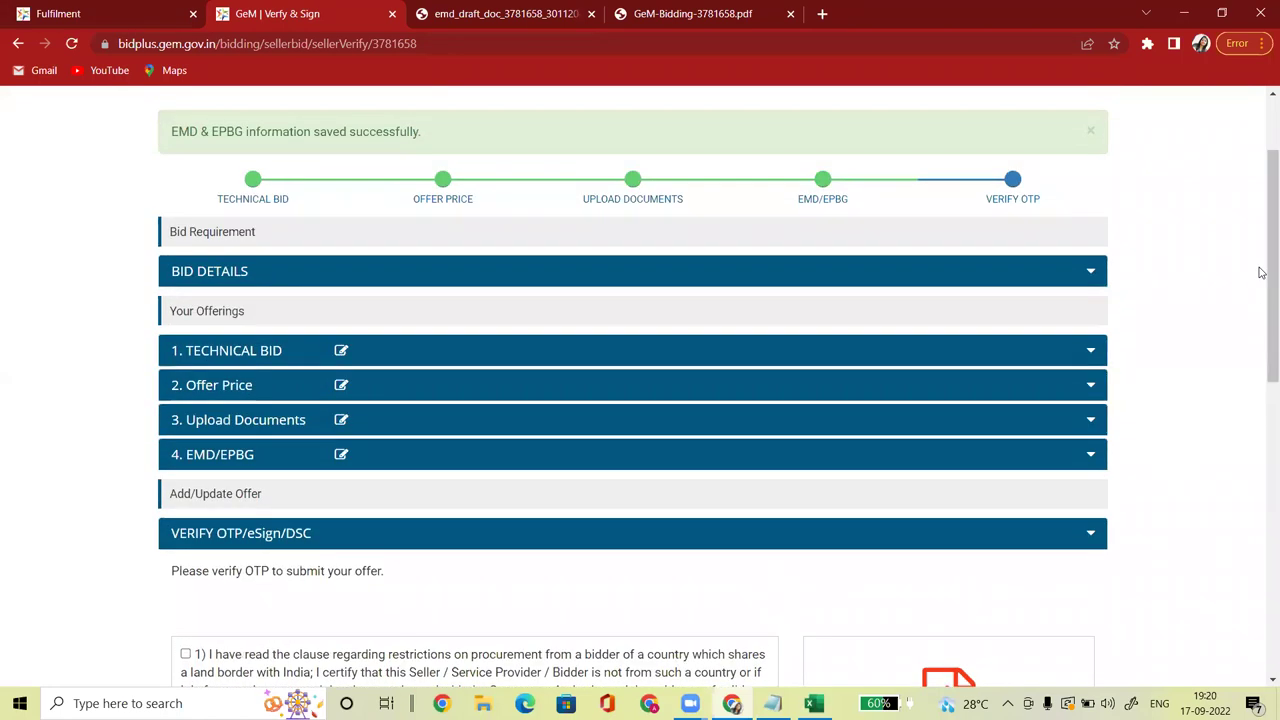